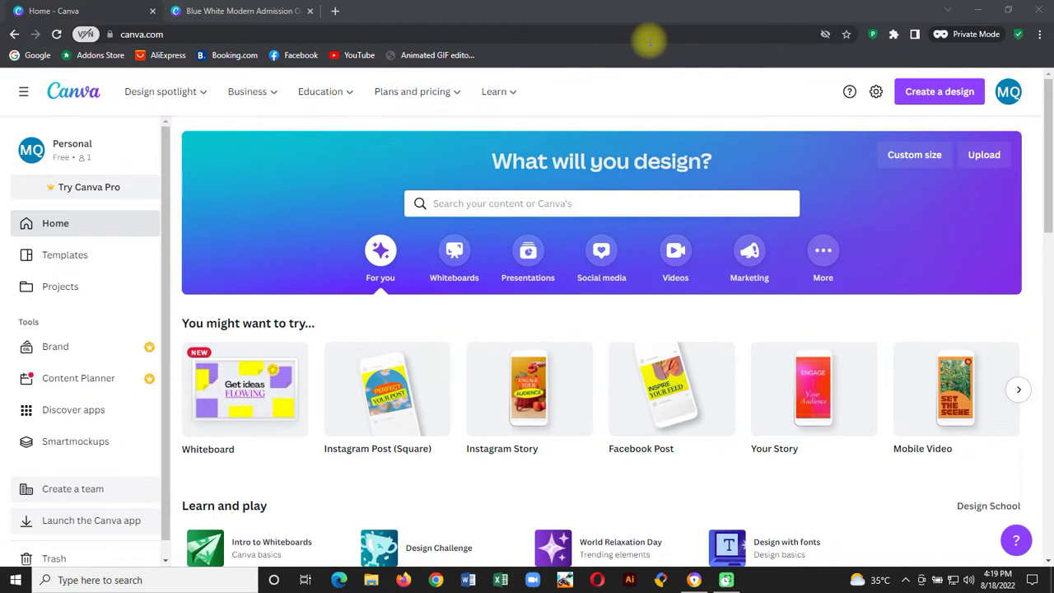
# Look through the recent designs on the home page.
pyautogui.scroll(-3, 619, 106)
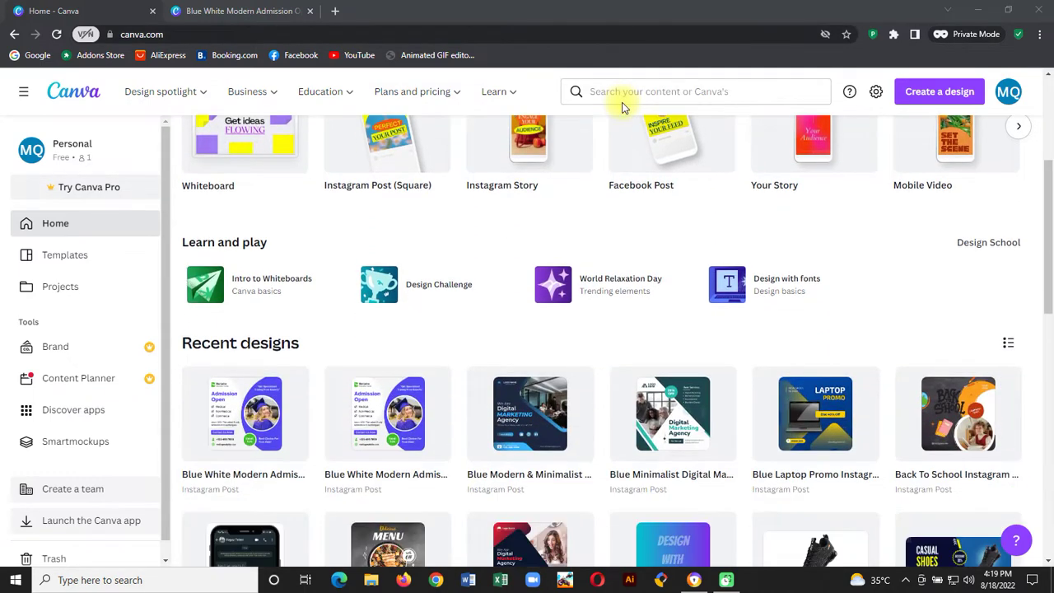
pyautogui.scroll(-3, 912, 218)
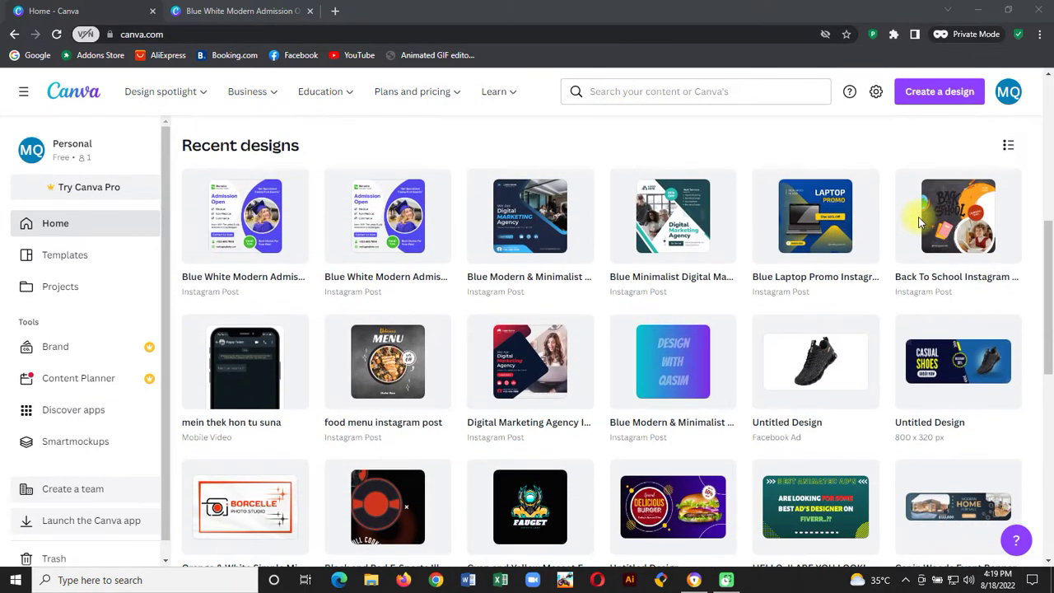
pyautogui.scroll(-2, 919, 221)
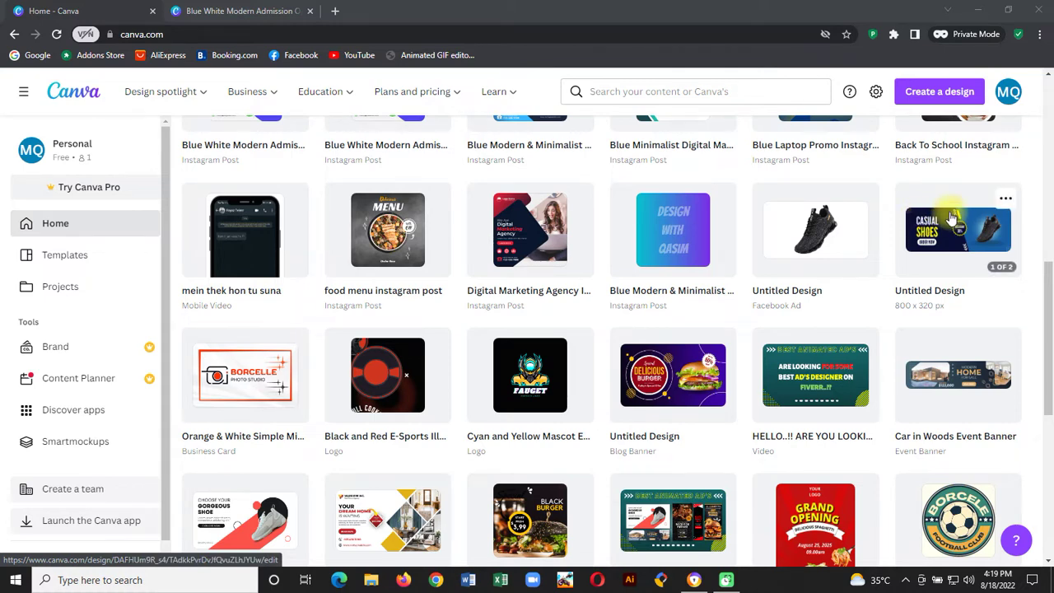
pyautogui.scroll(-3, 947, 218)
pyautogui.scroll(-2, 949, 218)
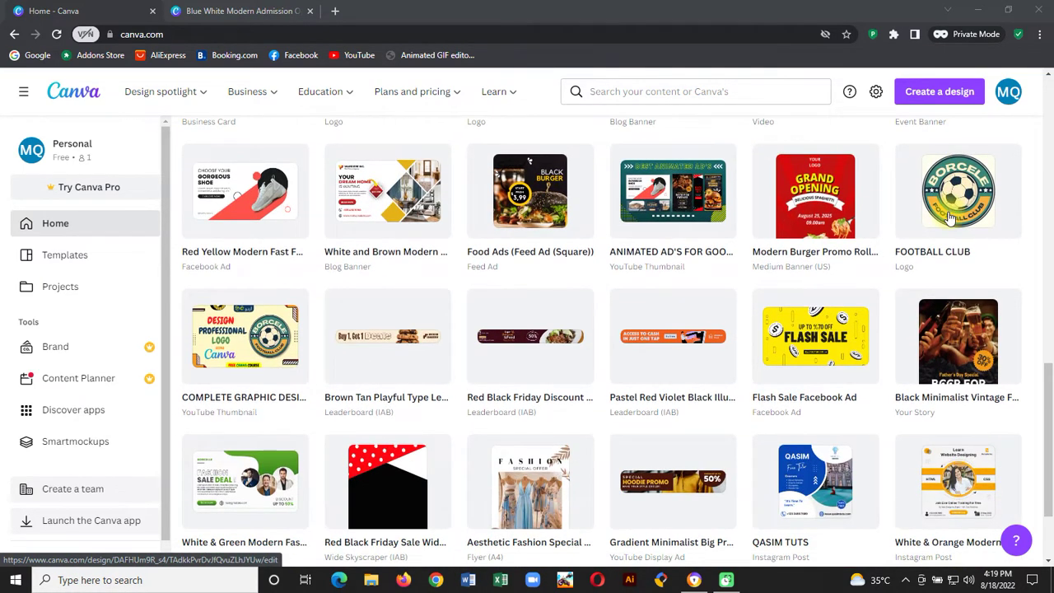
pyautogui.scroll(-2, 950, 218)
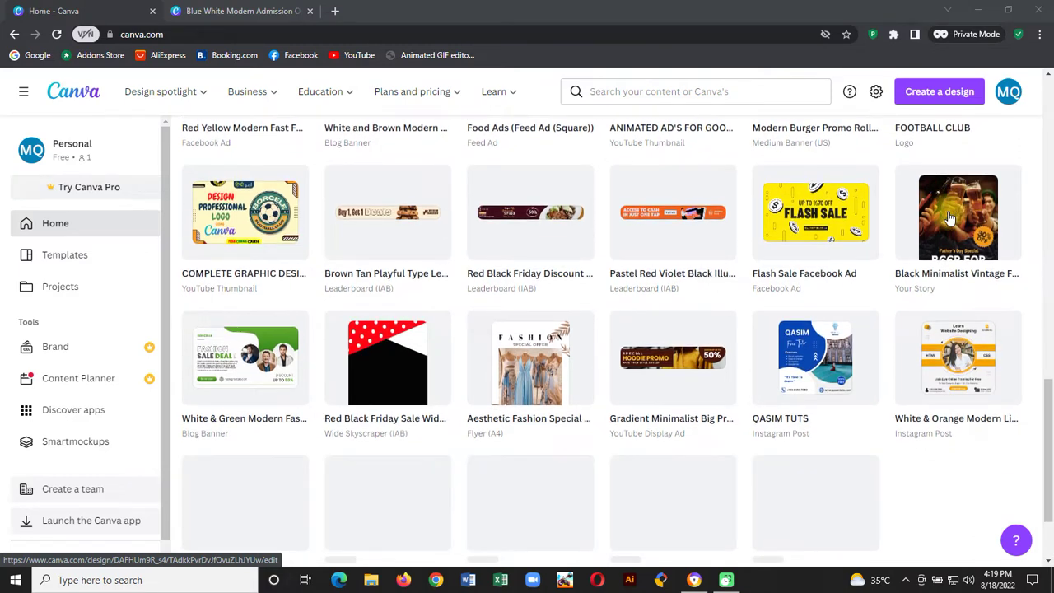
pyautogui.scroll(-2, 929, 272)
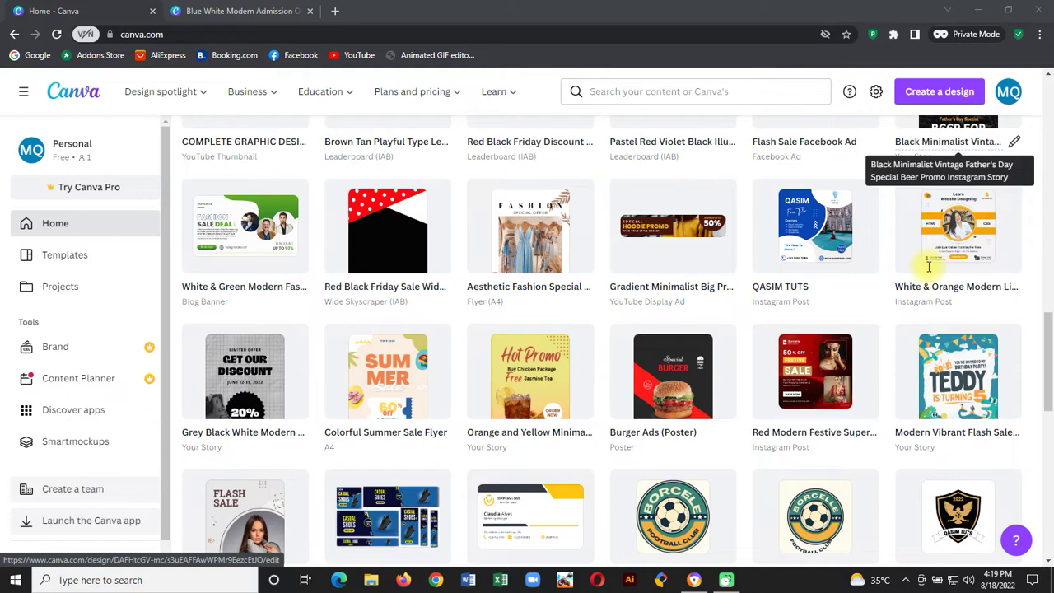
pyautogui.scroll(10, 408, 350)
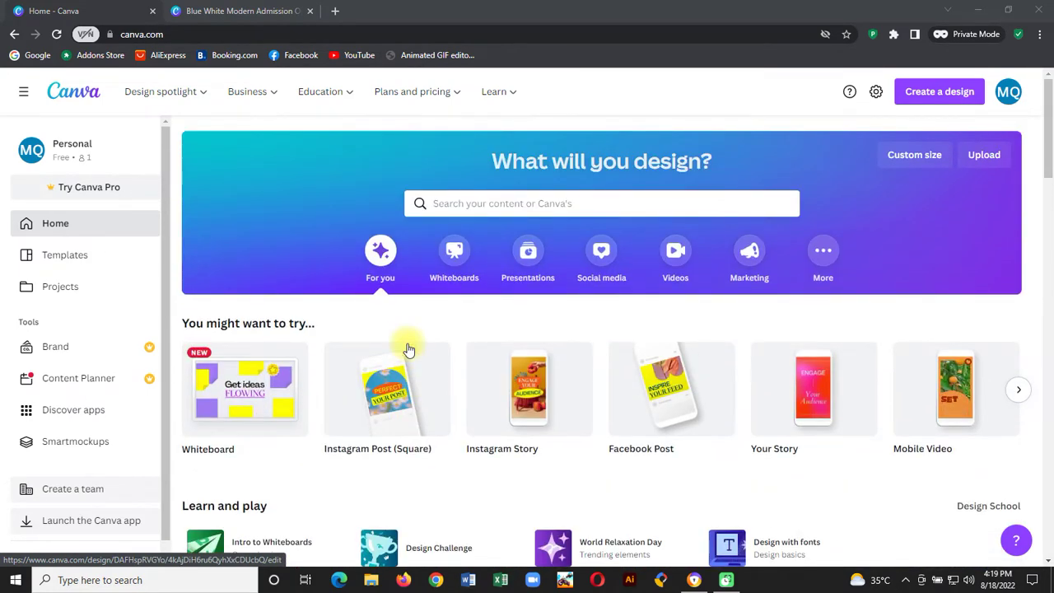
pyautogui.scroll(-3, 408, 350)
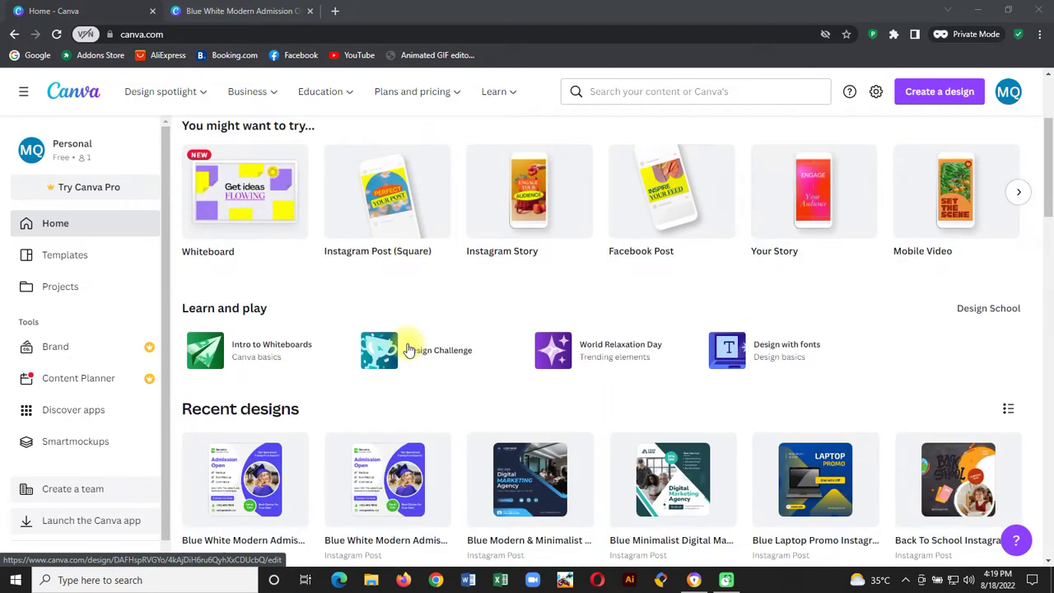
pyautogui.scroll(-1, 409, 350)
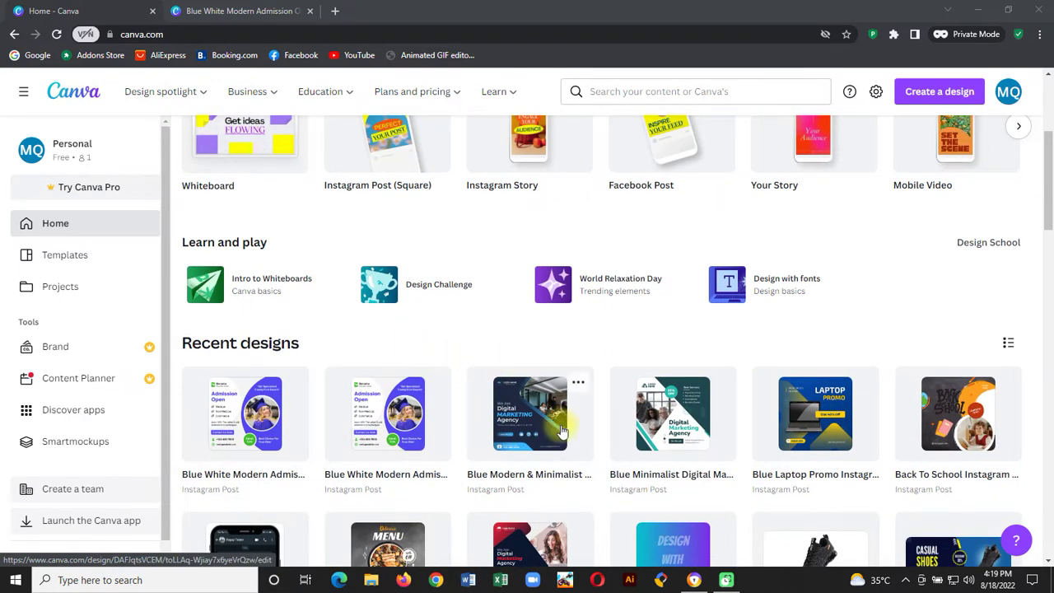
pyautogui.moveTo(796, 435)
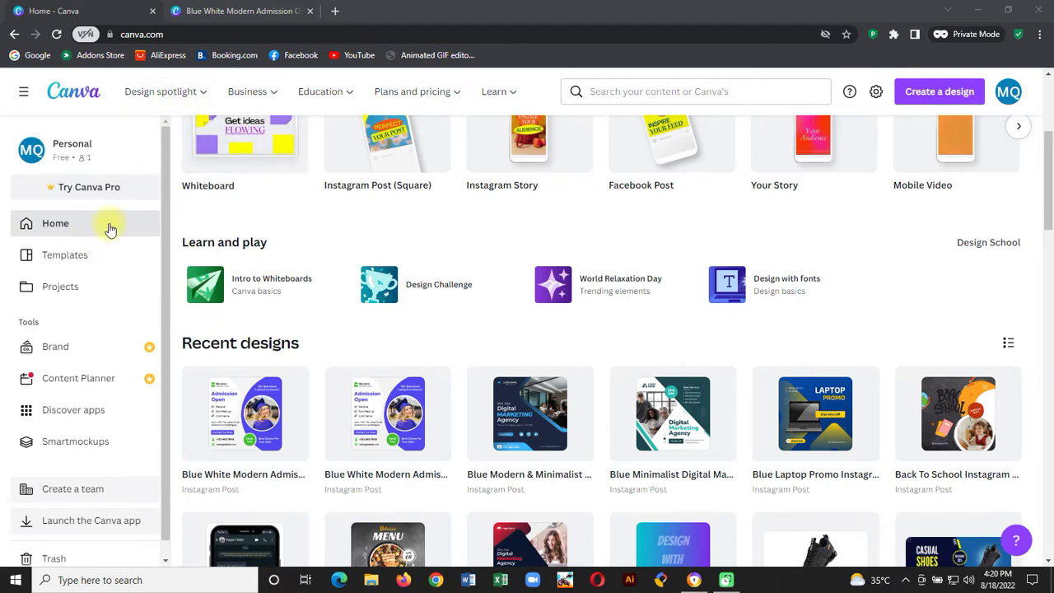
# Switch to the open Blue White Modern Admission Open Instagram Post and duplicate its page three times.
pyautogui.click(268, 10)
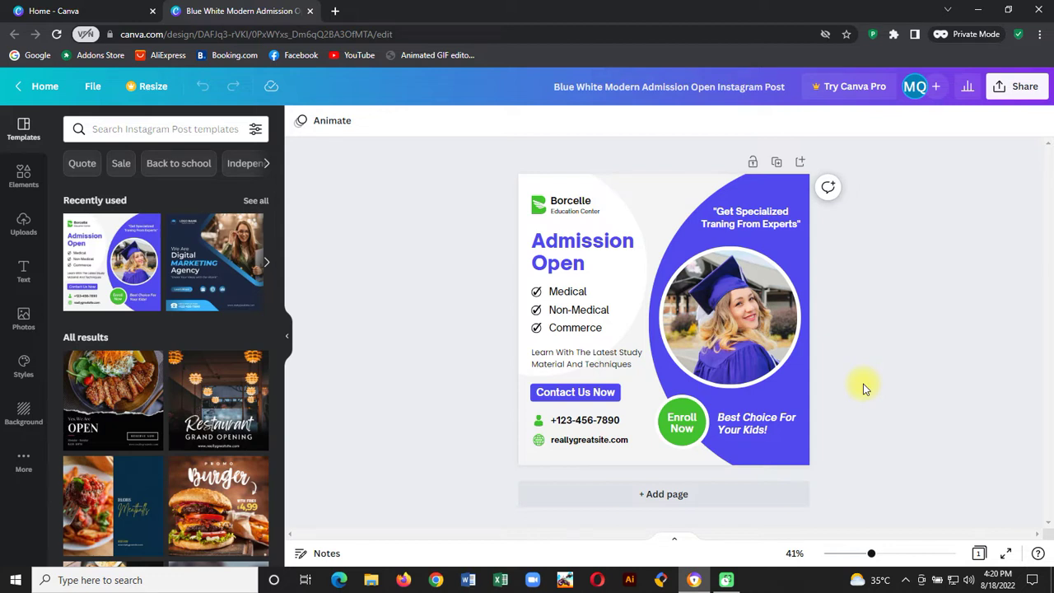
pyautogui.click(779, 166)
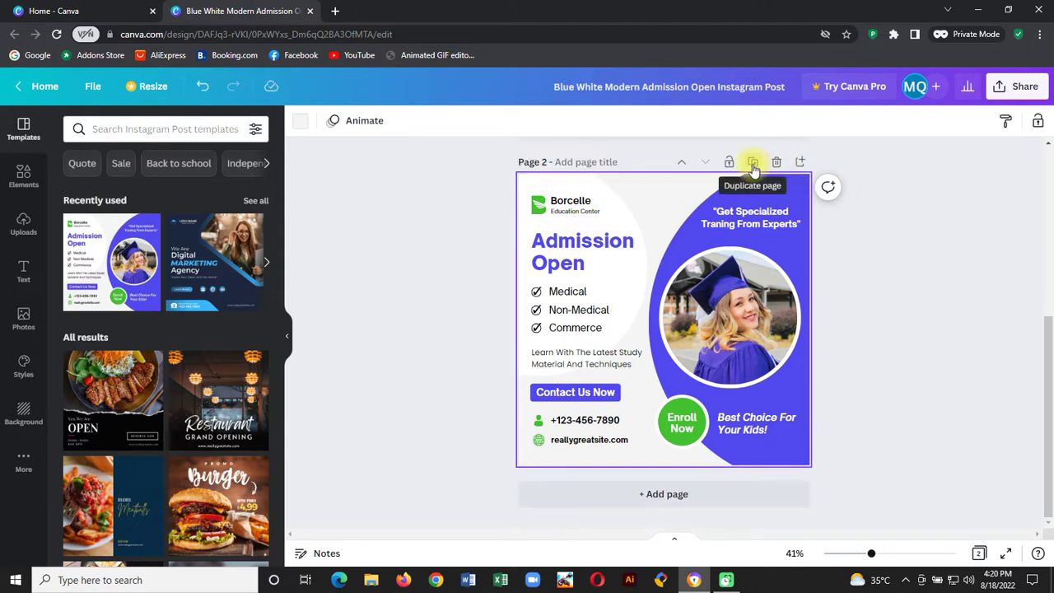
pyautogui.click(754, 166)
pyautogui.click(753, 166)
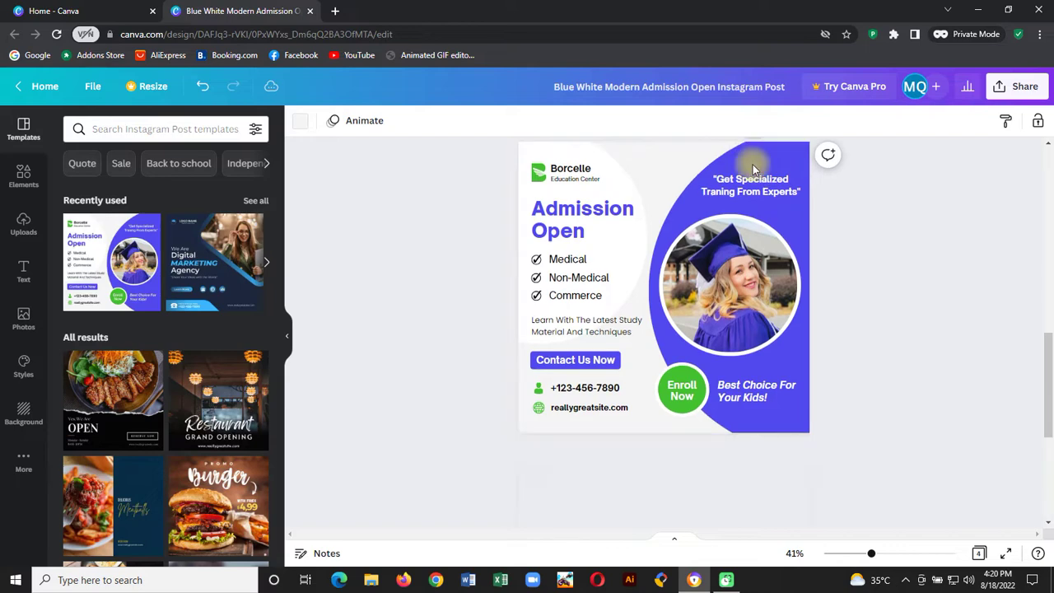
pyautogui.scroll(5, 906, 354)
pyautogui.scroll(5, 910, 362)
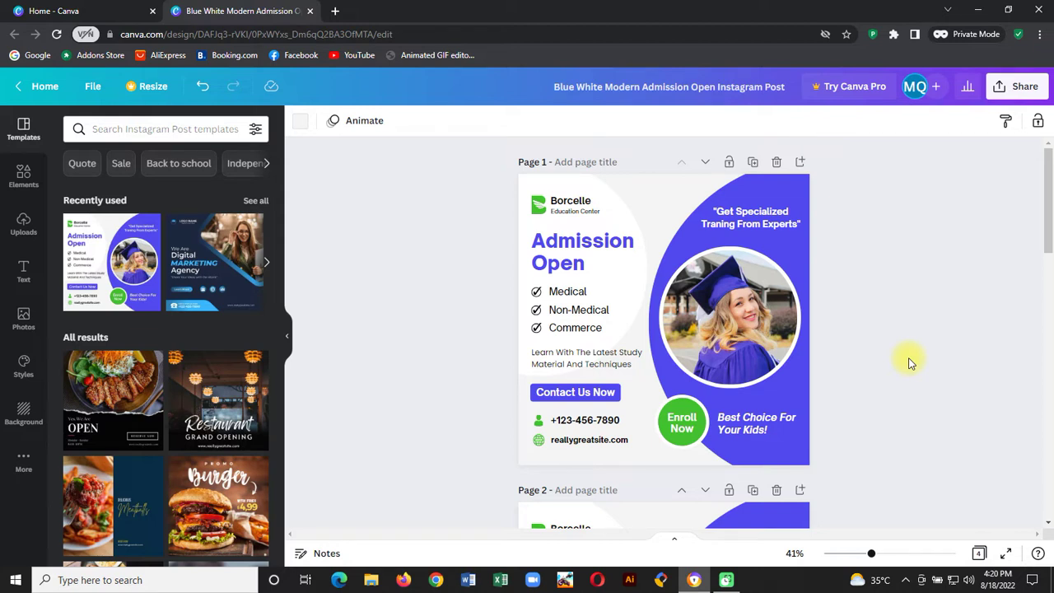
pyautogui.scroll(-7, 910, 363)
pyautogui.scroll(-1, 910, 362)
pyautogui.scroll(8, 910, 362)
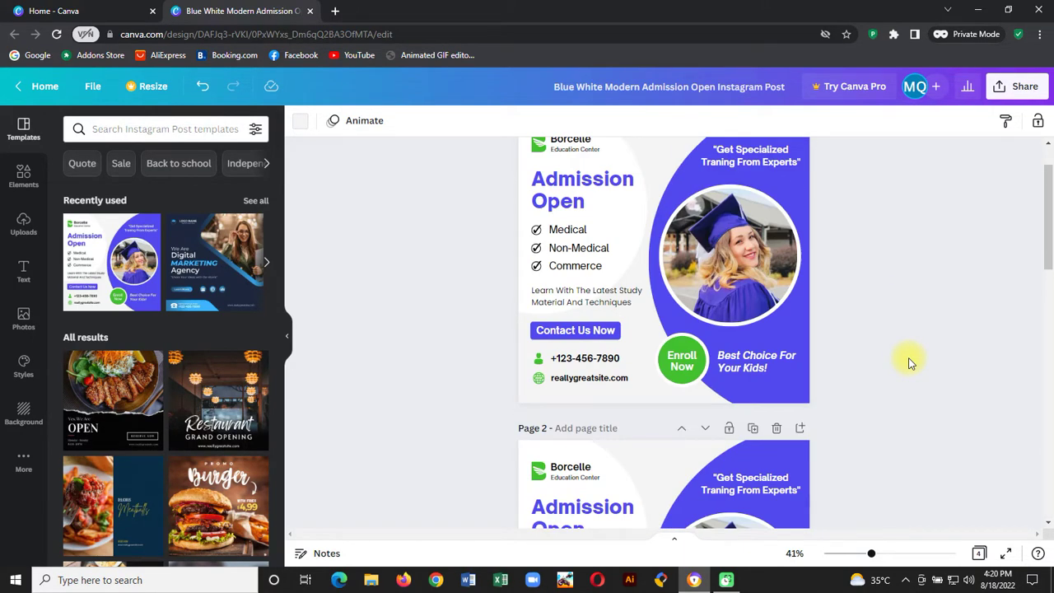
pyautogui.scroll(1, 909, 362)
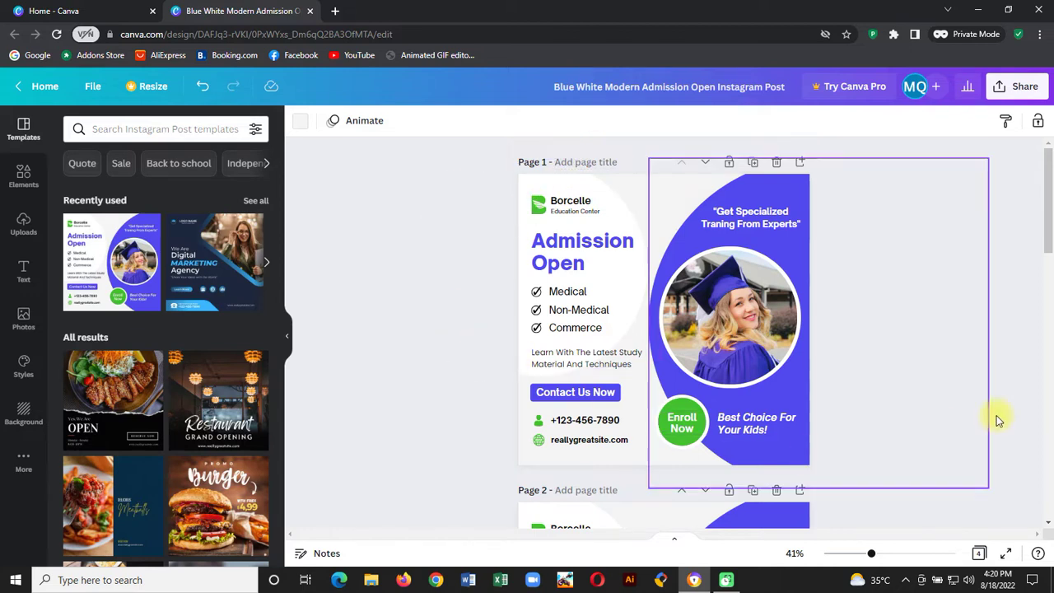
pyautogui.click(948, 266)
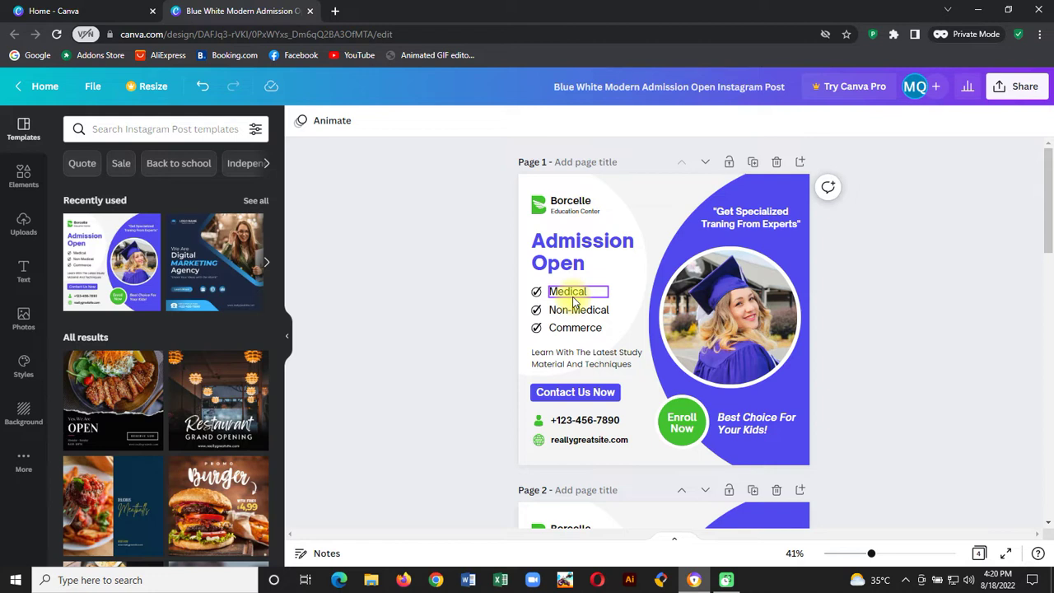
pyautogui.click(568, 257)
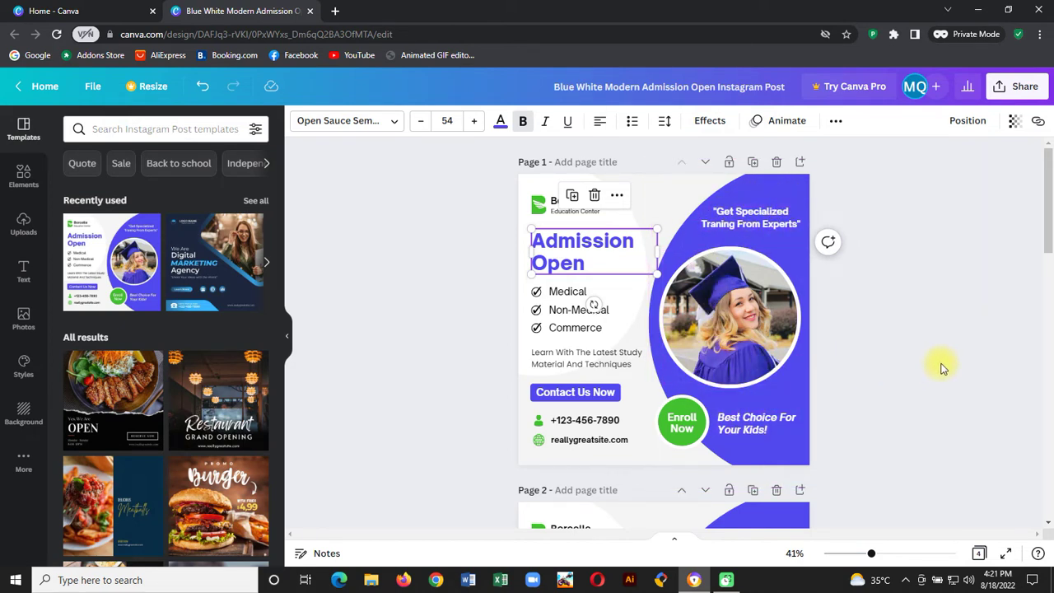
pyautogui.click(892, 382)
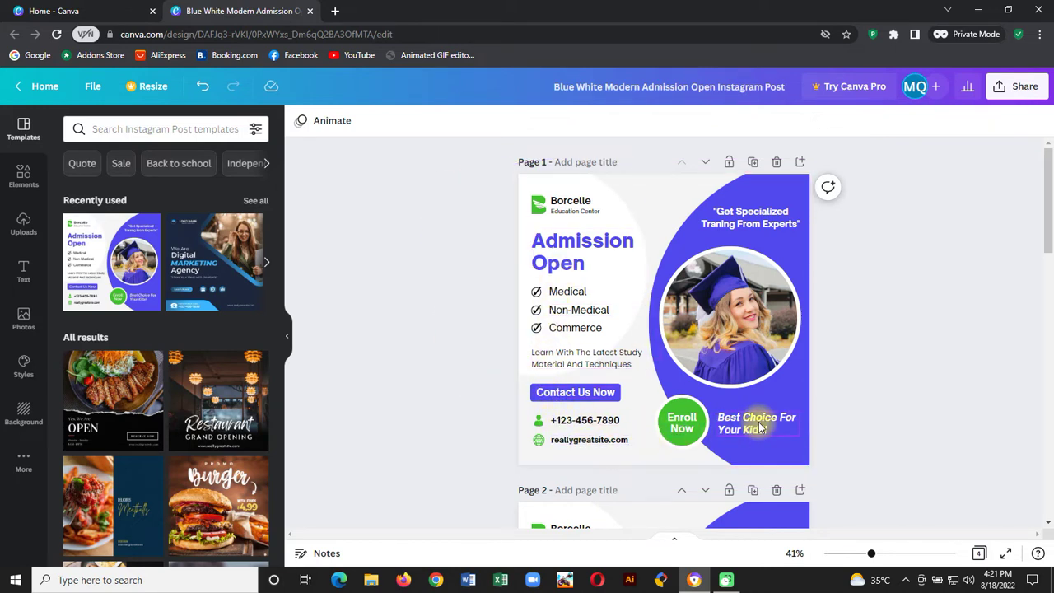
# Delete the website and phone number lines together with their icons from page 1.
pyautogui.click(590, 448)
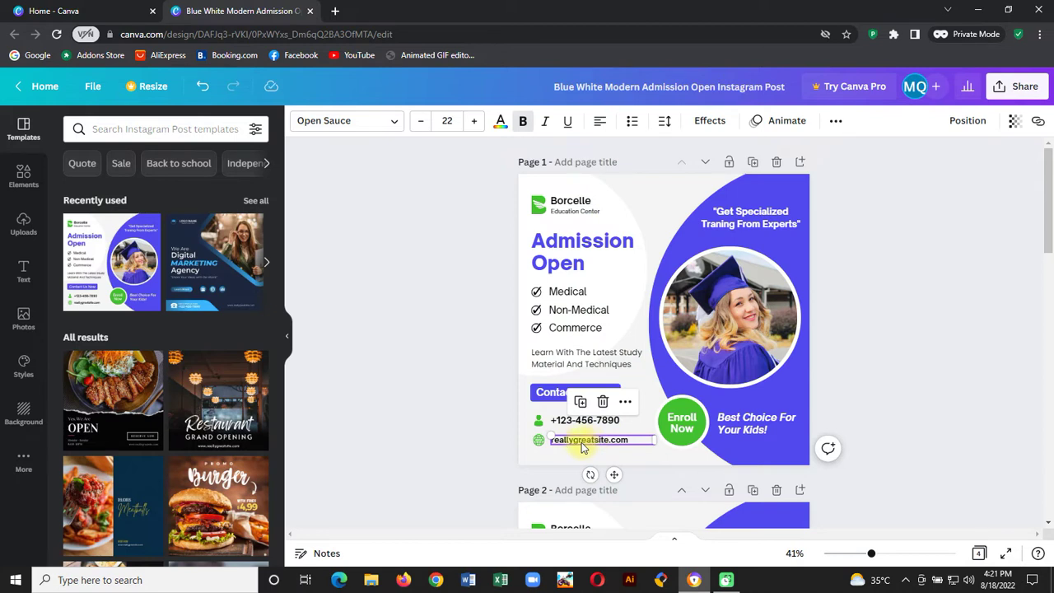
pyautogui.press('Delete')
pyautogui.click(538, 437)
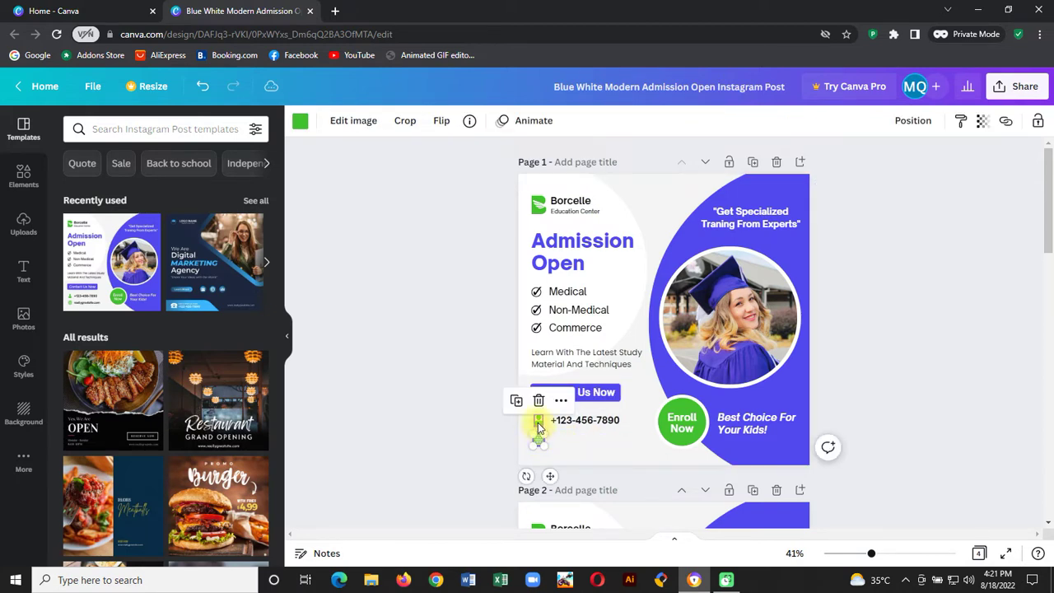
pyautogui.press('Delete')
pyautogui.click(584, 419)
pyautogui.press('Delete')
# Delete the "Contact Us Now" label and the "Learn With The Latest Study Material And Techniques" text from page 1.
pyautogui.click(581, 393)
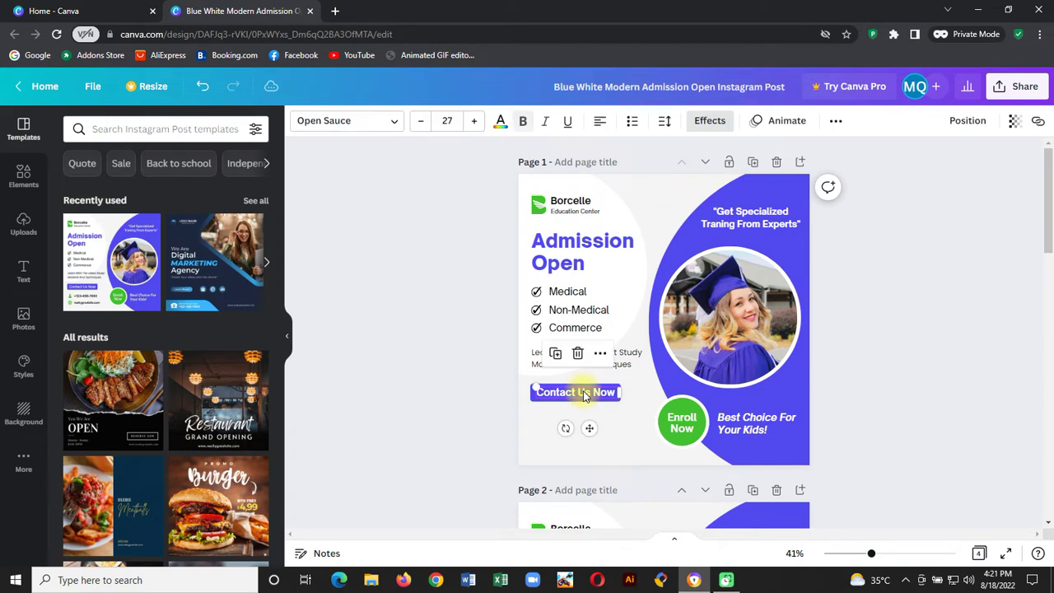
pyautogui.press('Delete')
pyautogui.click(580, 365)
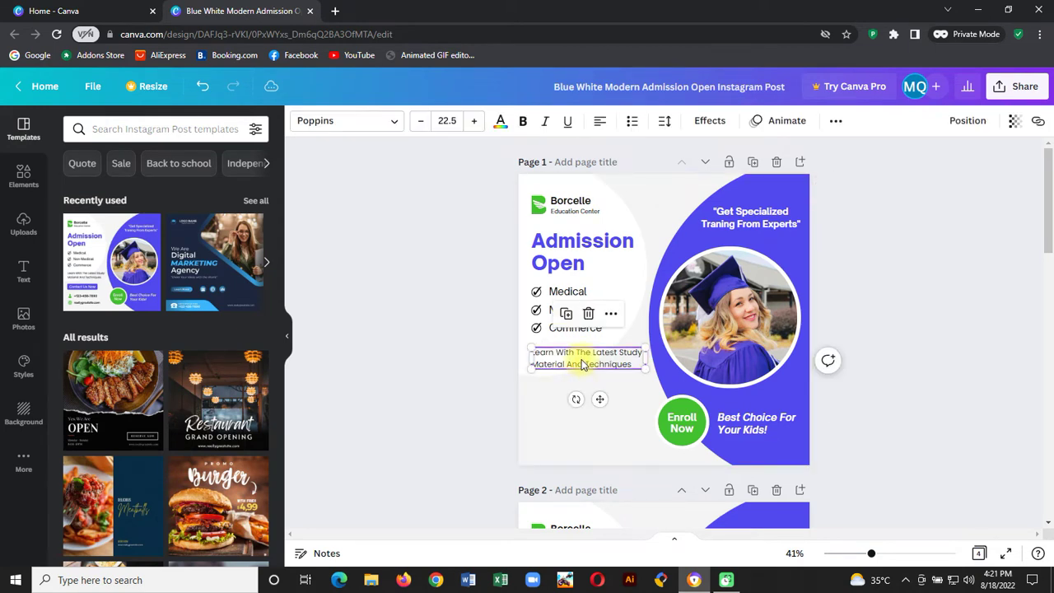
pyautogui.press('Delete')
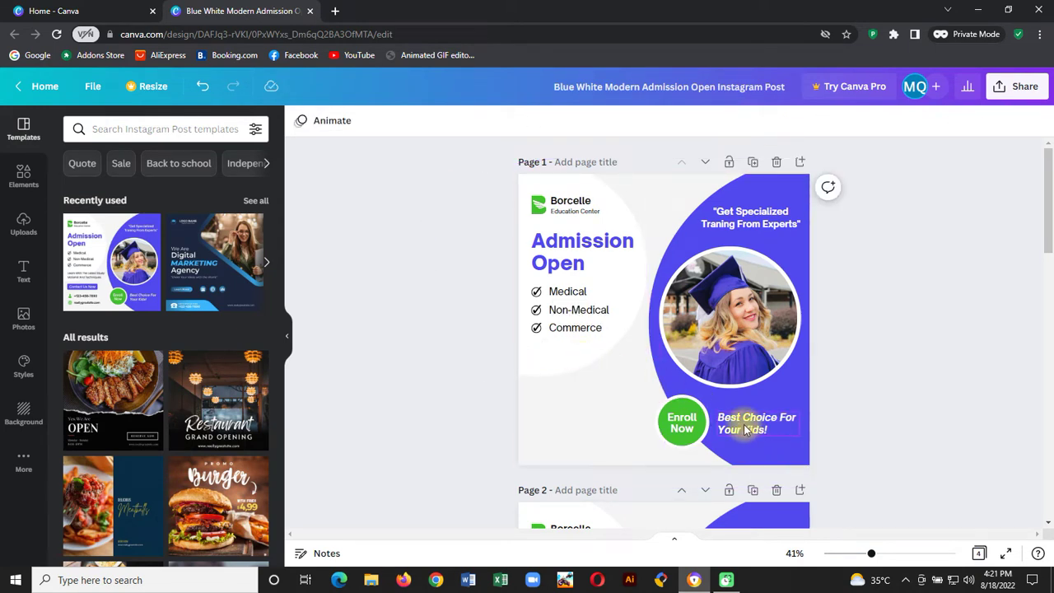
# Delete the "Enroll Now" text and its green circle badge from page 1.
pyautogui.click(682, 423)
pyautogui.press('Delete')
pyautogui.click(683, 424)
pyautogui.press('Delete')
pyautogui.click(684, 420)
pyautogui.press('Delete')
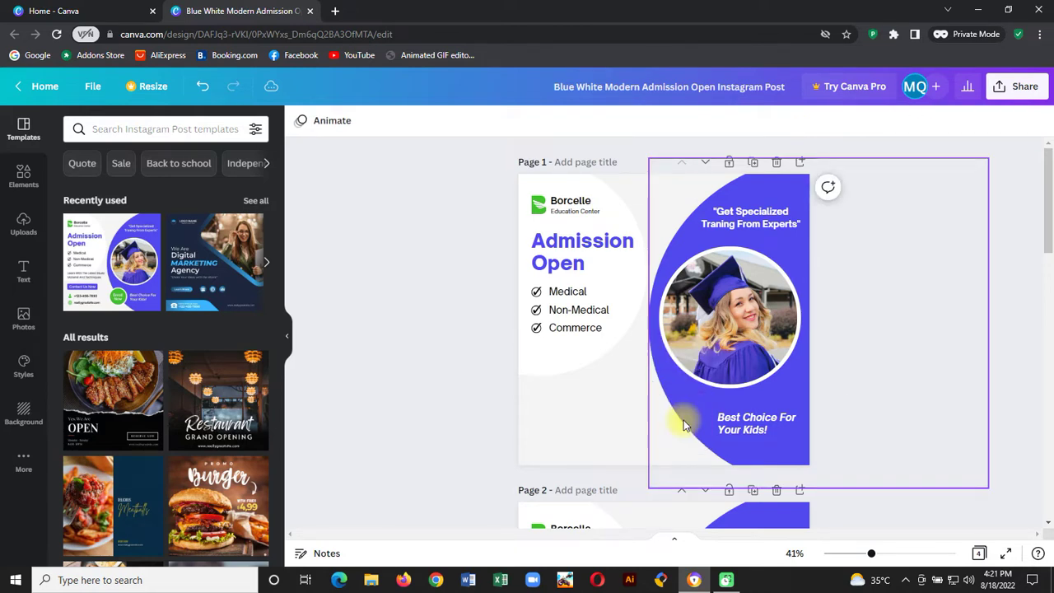
# Delete the "Commerce" list item and its check mark from page 1.
pyautogui.click(565, 336)
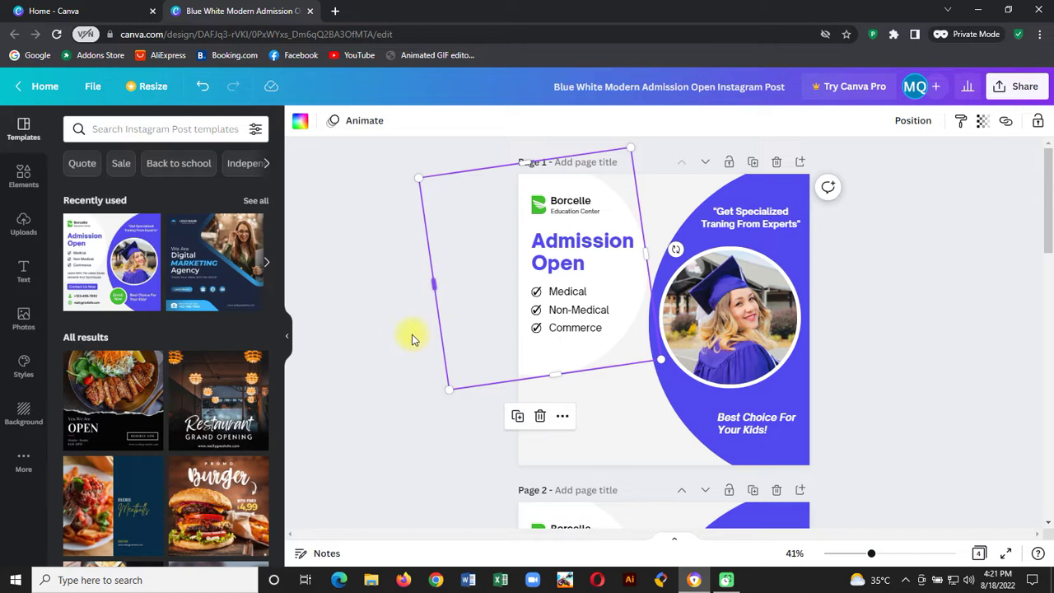
pyautogui.click(412, 337)
pyautogui.click(565, 332)
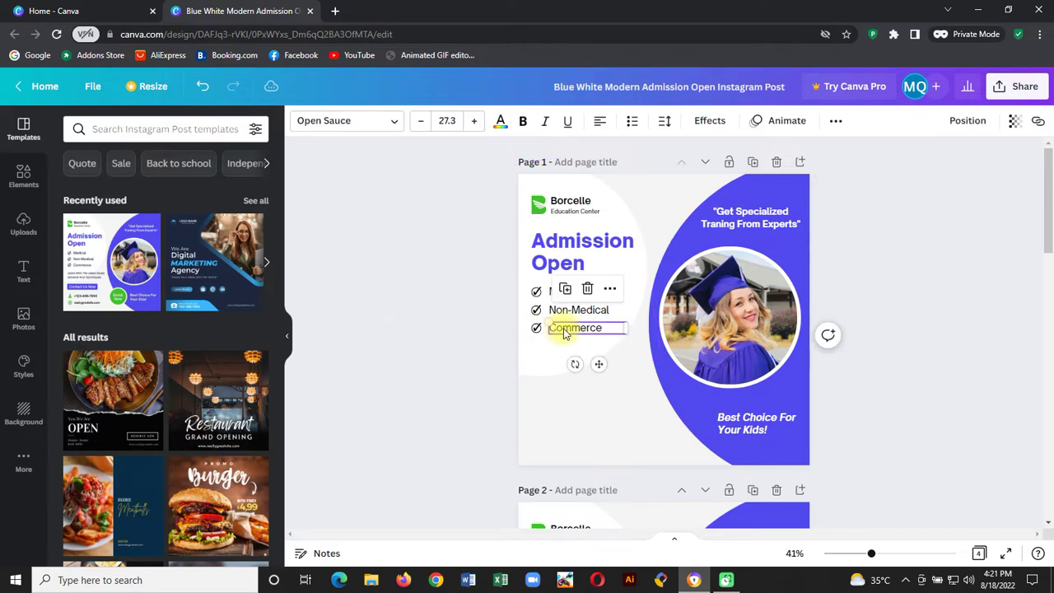
pyautogui.press('Delete')
pyautogui.click(536, 328)
pyautogui.press('Delete')
# Delete the "Non-Medical" list item and its check mark from page 1.
pyautogui.click(582, 313)
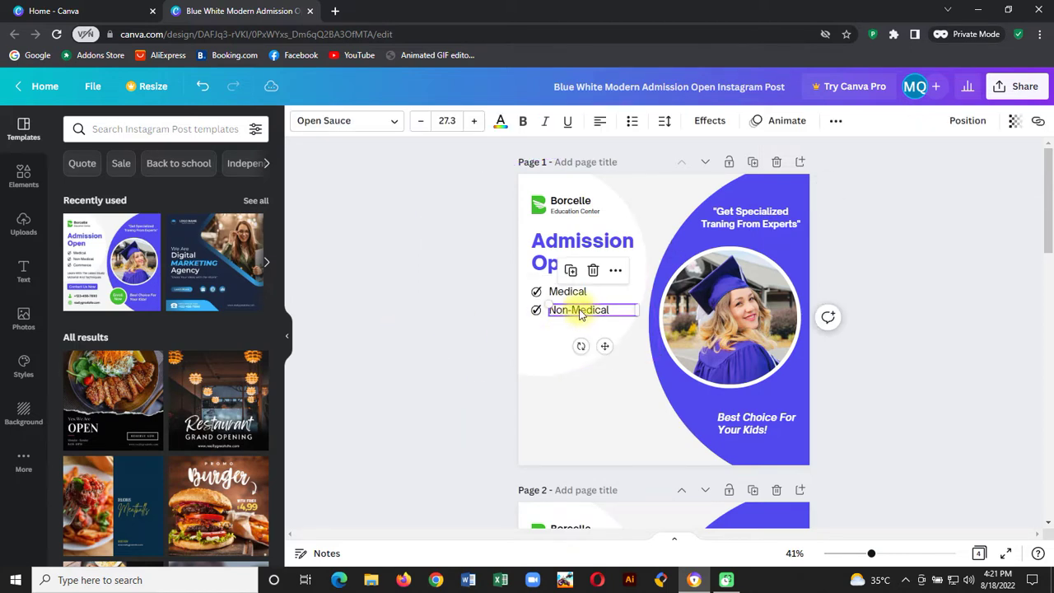
pyautogui.press('Delete')
pyautogui.click(537, 308)
pyautogui.click(534, 308)
pyautogui.press('Delete')
# Delete the "Medical" list item and its check mark from page 1.
pyautogui.click(536, 294)
pyautogui.click(536, 292)
pyautogui.press('Delete')
pyautogui.click(571, 293)
pyautogui.press('Delete')
pyautogui.click(572, 294)
pyautogui.click(896, 357)
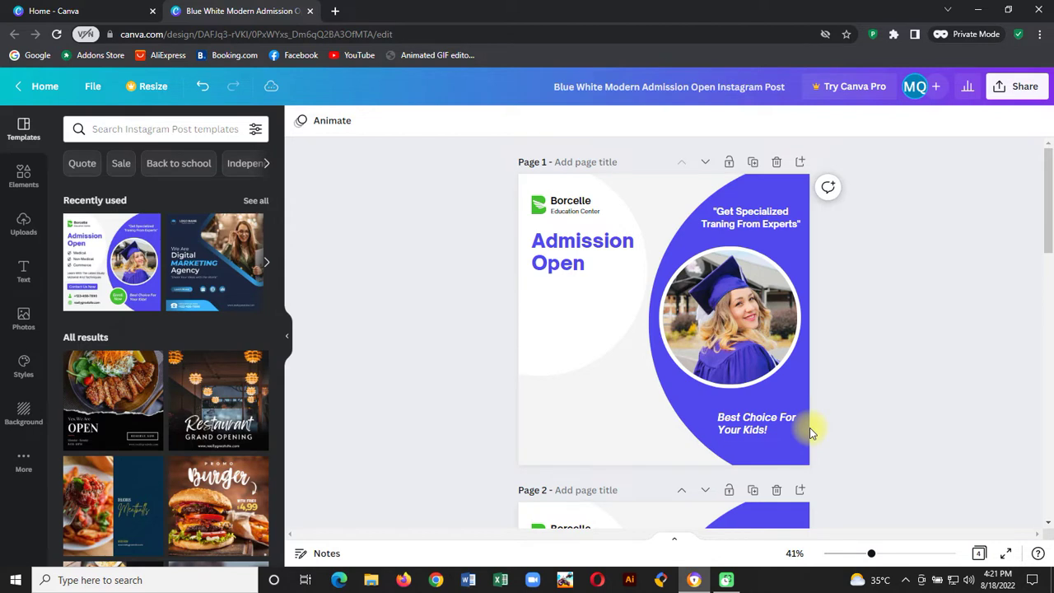
# Apply the Pan text animation to the "Admission Open" heading on page 1 and set it to animate on enter.
pyautogui.click(553, 250)
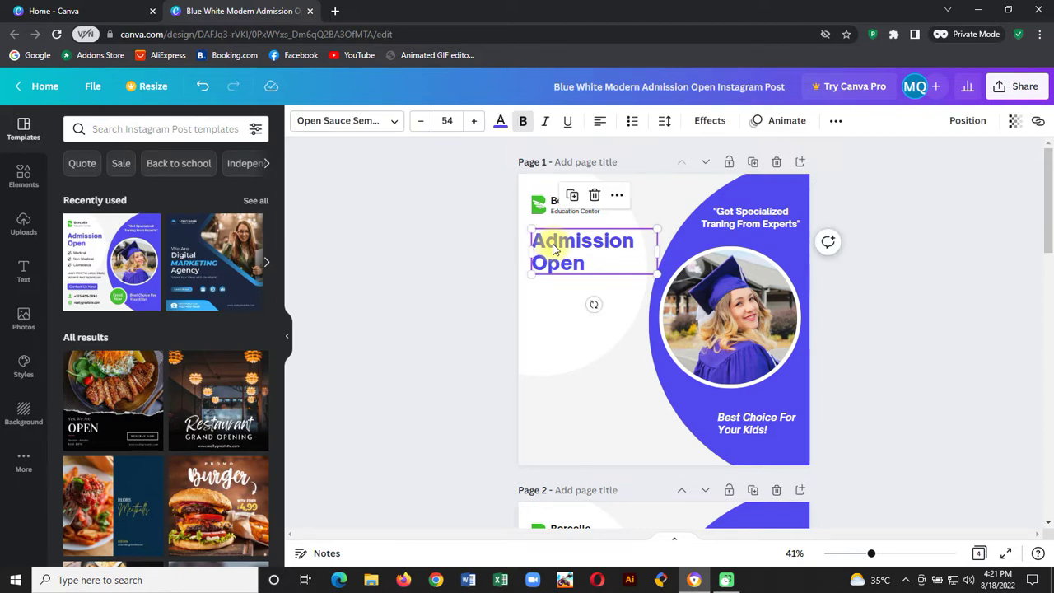
pyautogui.click(776, 132)
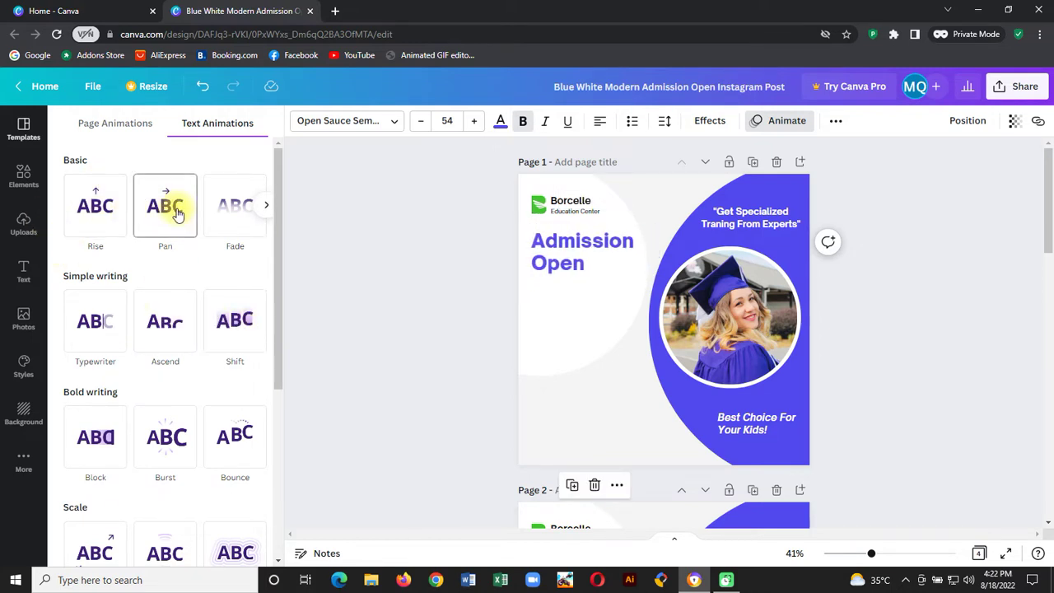
pyautogui.click(173, 214)
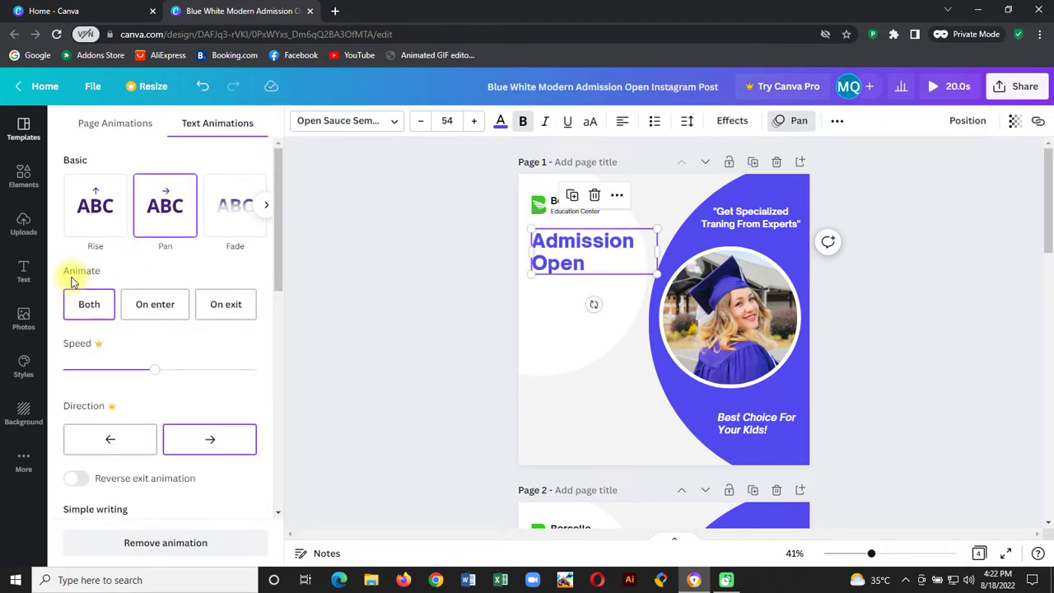
pyautogui.click(87, 306)
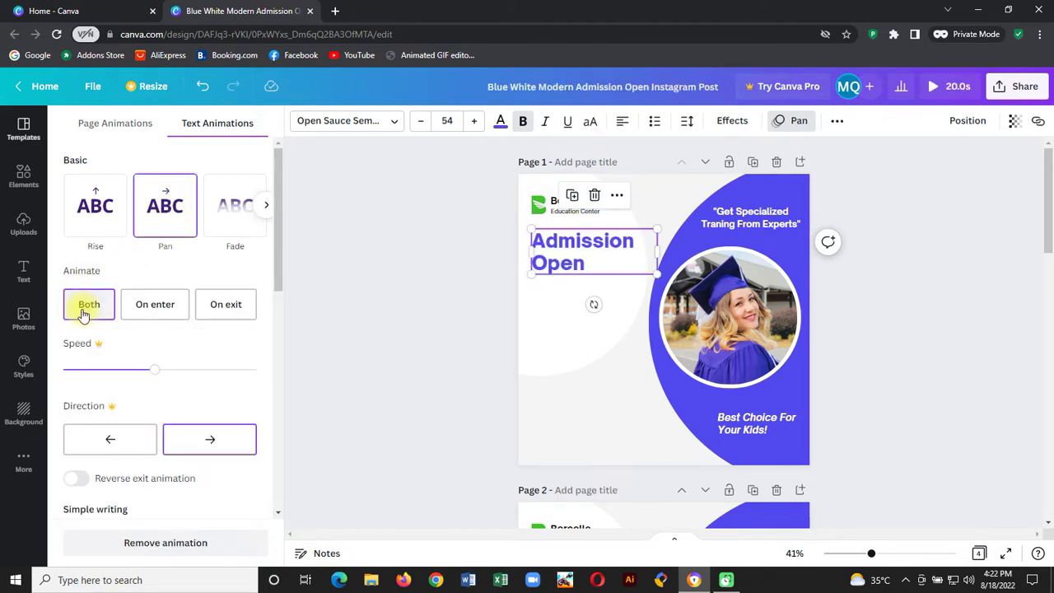
pyautogui.click(91, 309)
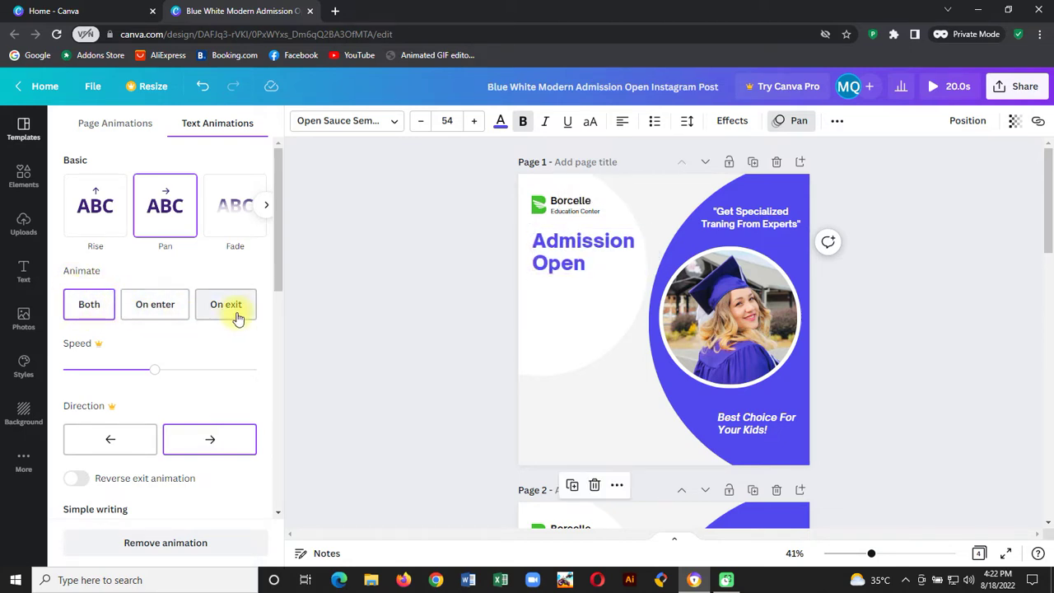
pyautogui.click(148, 319)
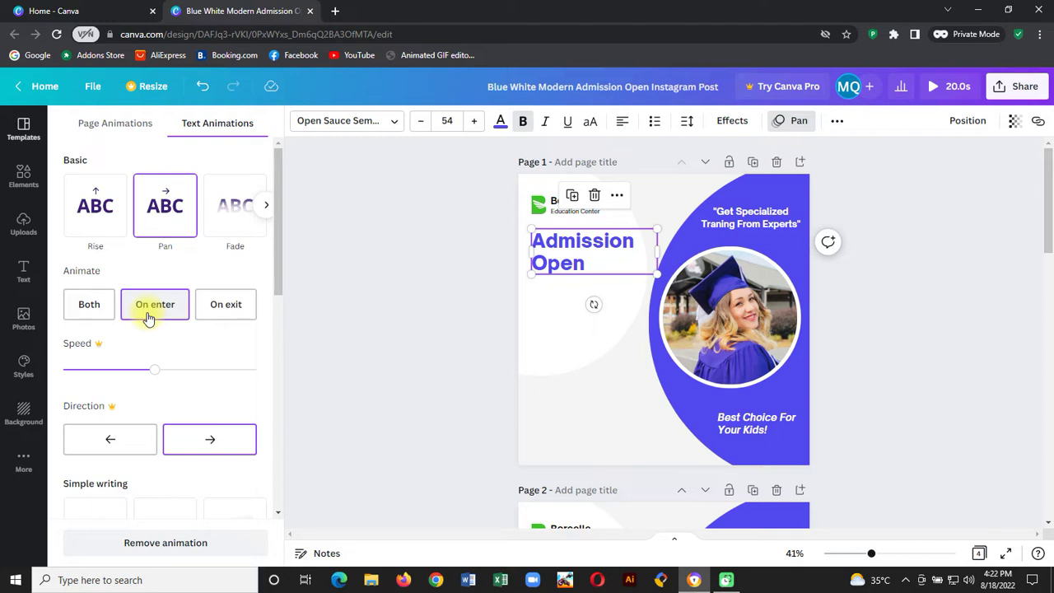
# Apply the Baseline slide animation to the blue curved shape on page 1 and set it to animate on enter.
pyautogui.press('Escape')
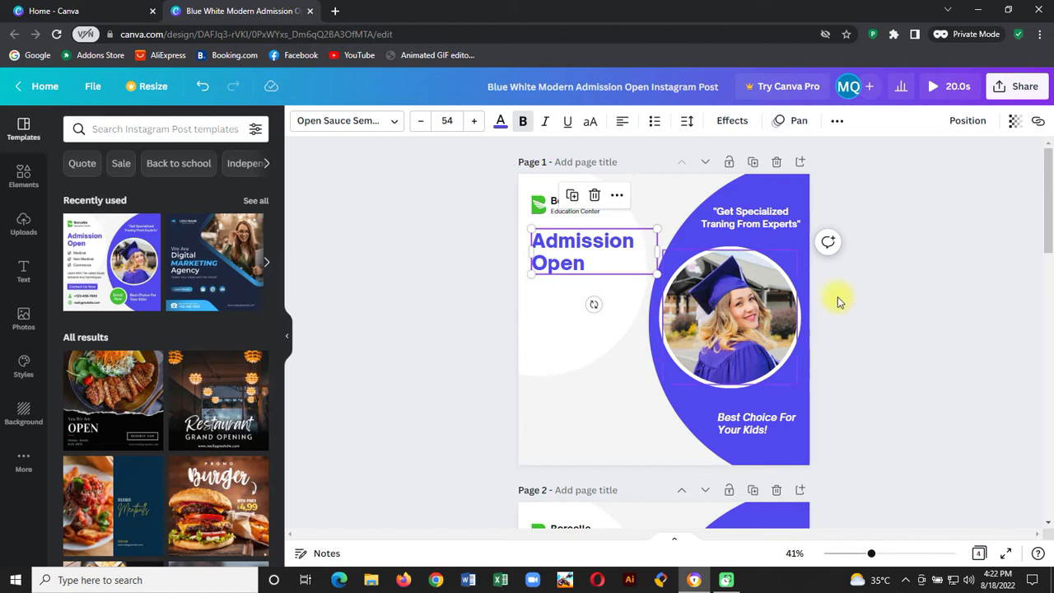
pyautogui.click(902, 280)
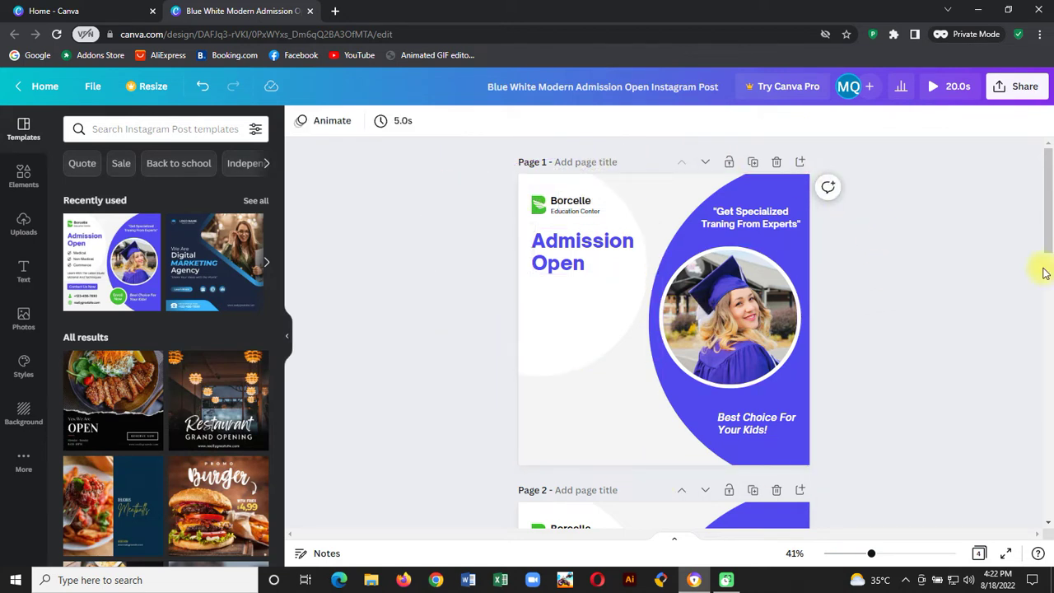
pyautogui.click(797, 194)
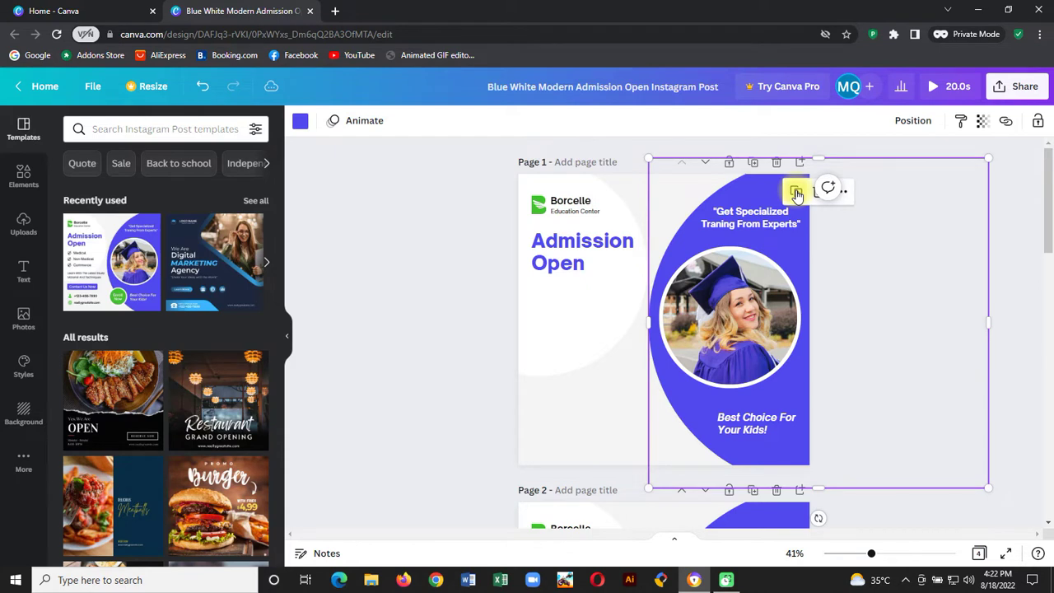
pyautogui.click(1018, 274)
pyautogui.click(760, 190)
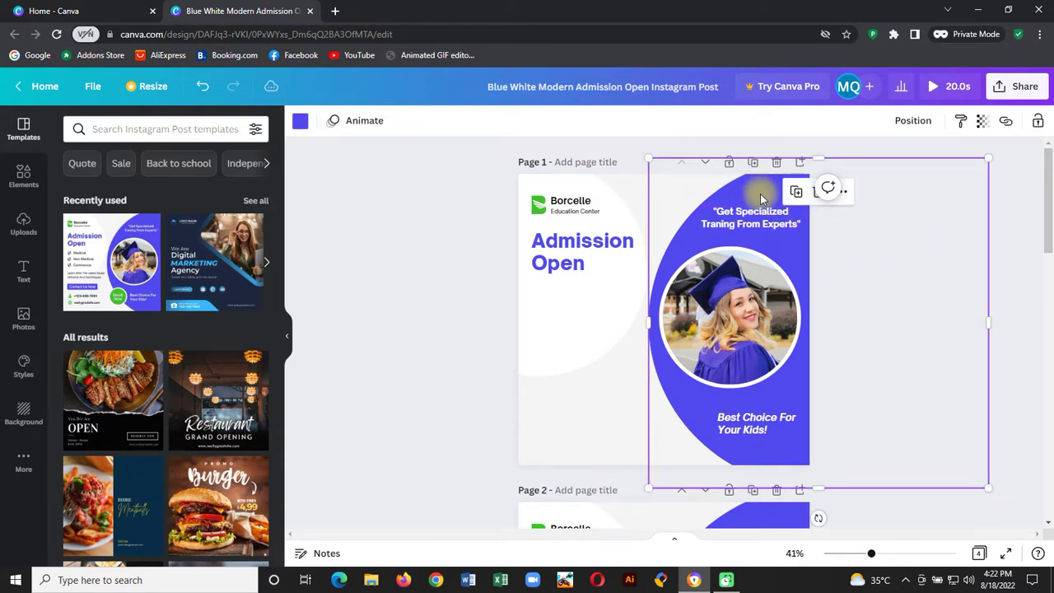
pyautogui.click(346, 123)
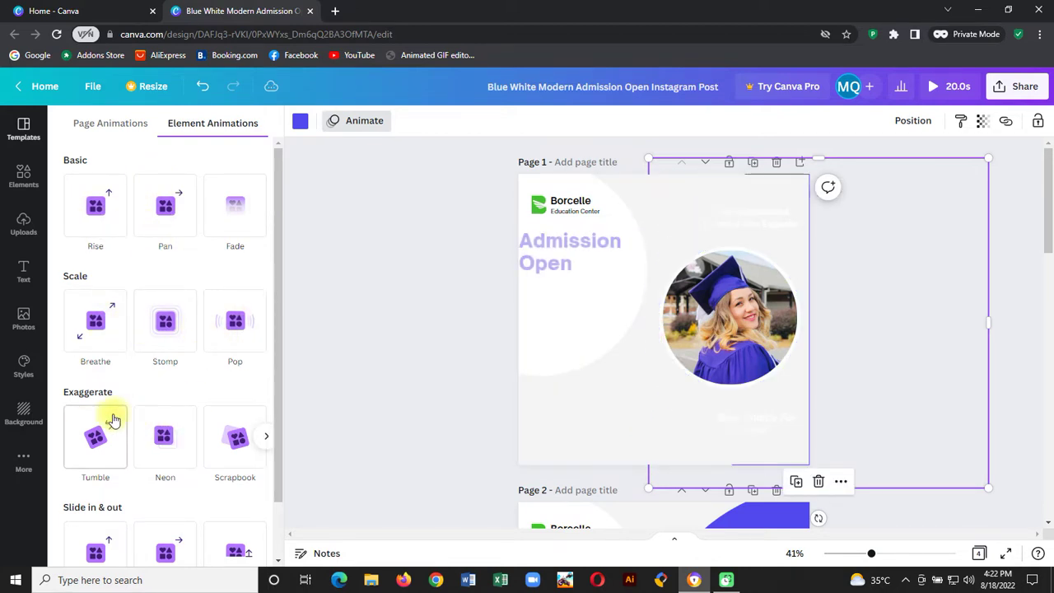
pyautogui.scroll(-1, 165, 404)
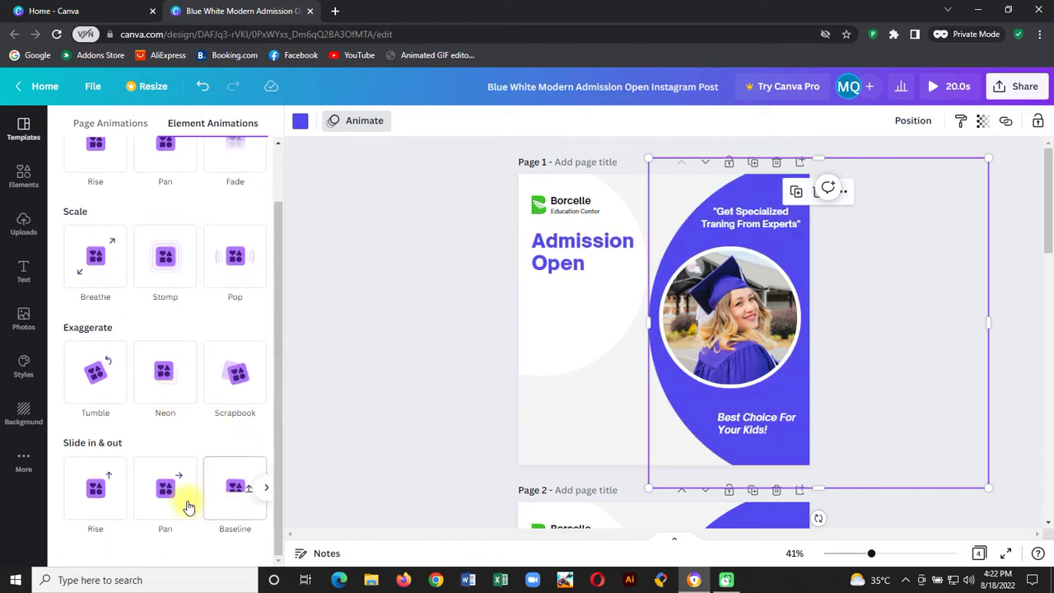
pyautogui.click(230, 503)
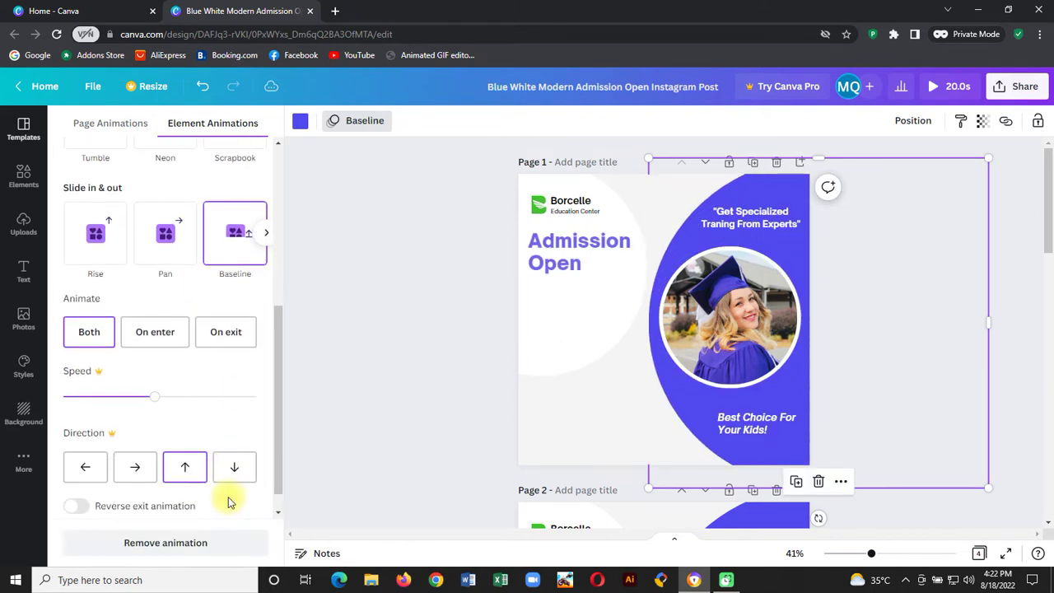
pyautogui.click(147, 345)
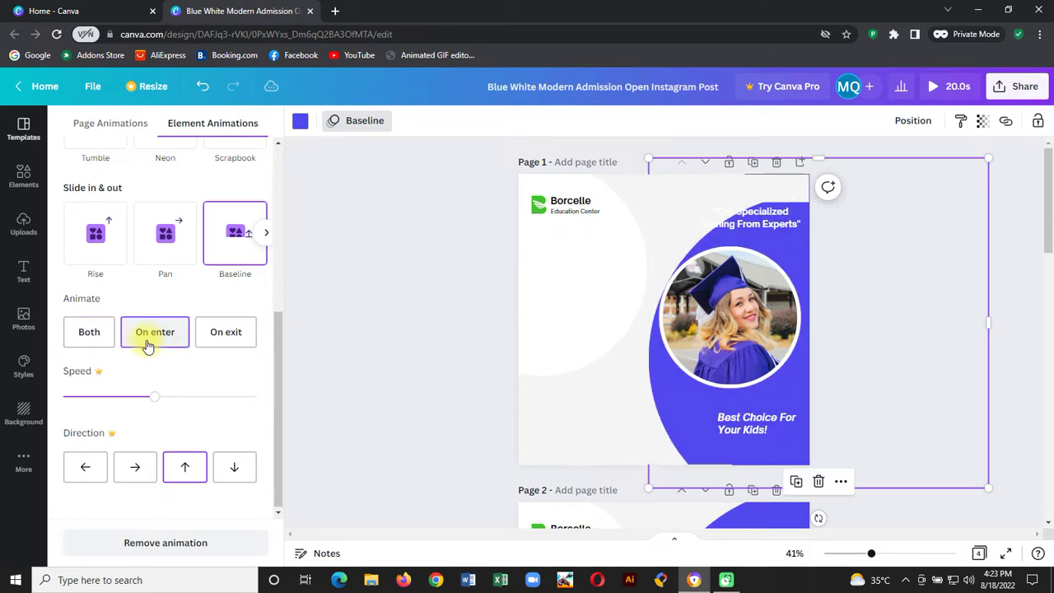
pyautogui.click(1018, 254)
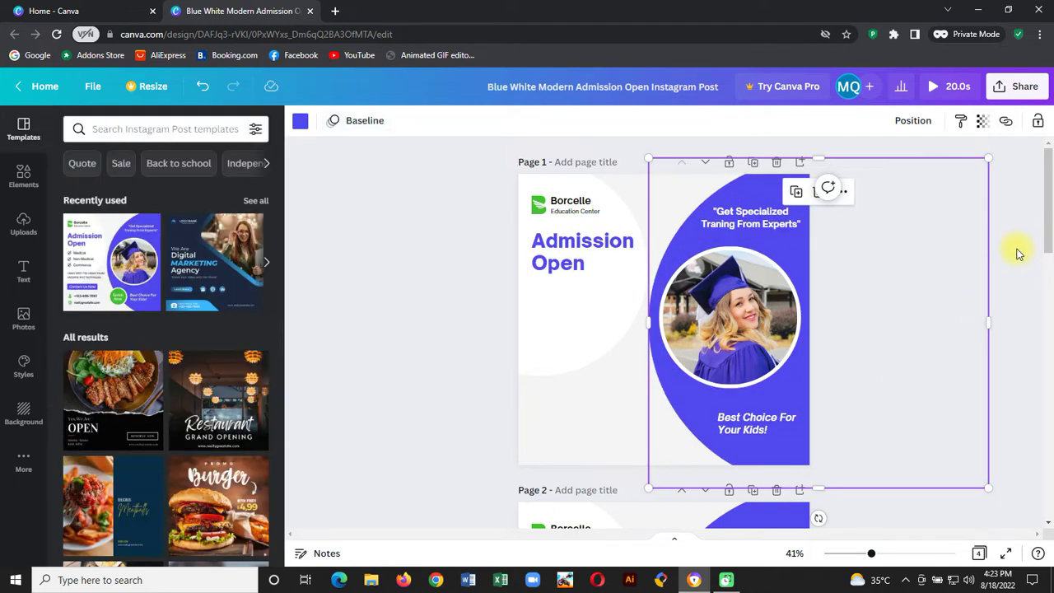
# Apply the Fade photo animation to the circular graduate photo on page 1 and set it to animate on enter.
pyautogui.click(718, 308)
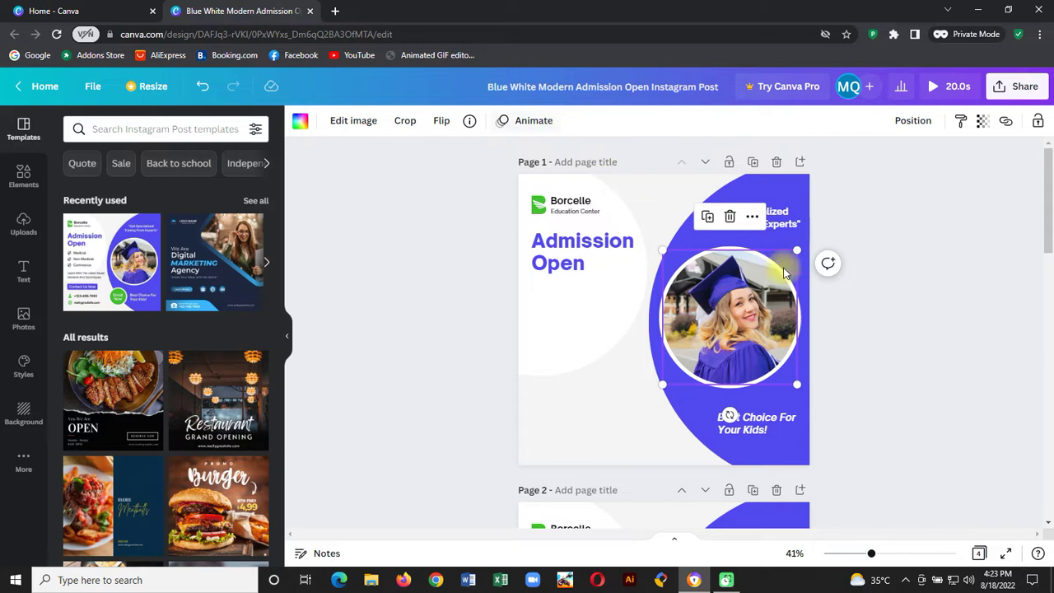
pyautogui.click(524, 129)
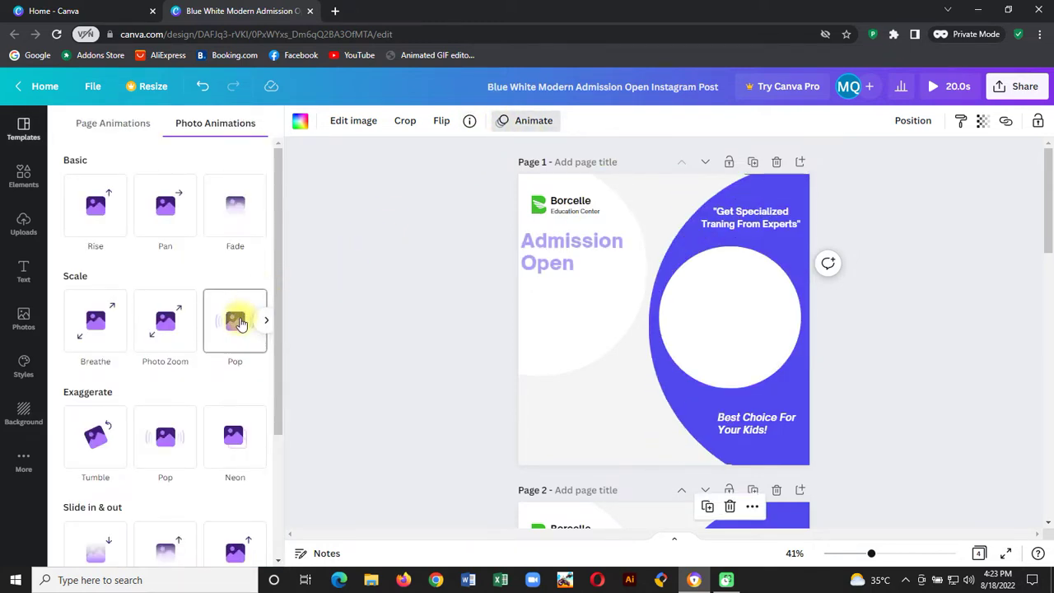
pyautogui.click(95, 210)
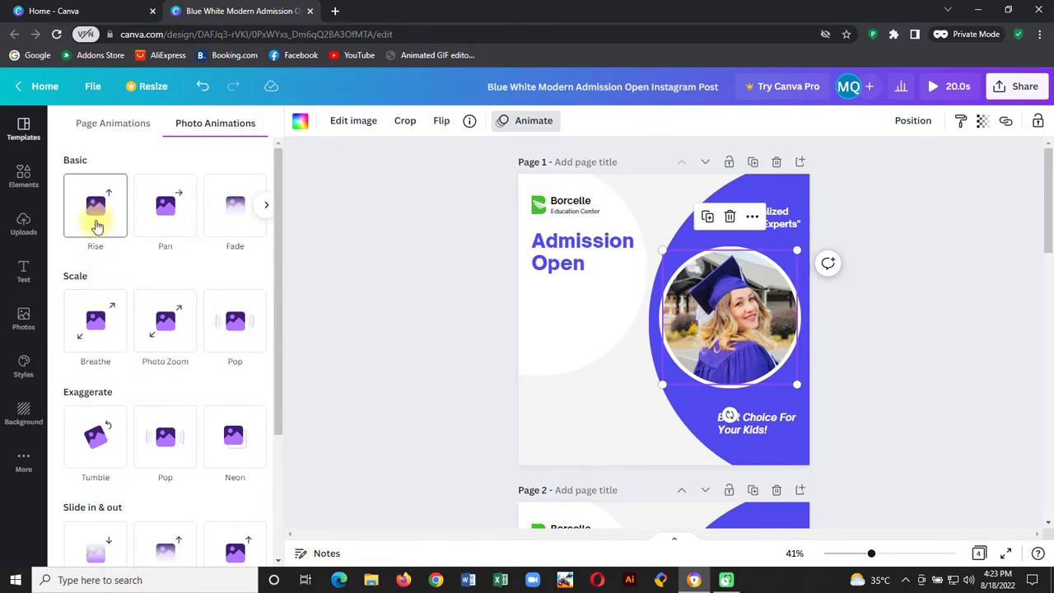
pyautogui.click(223, 211)
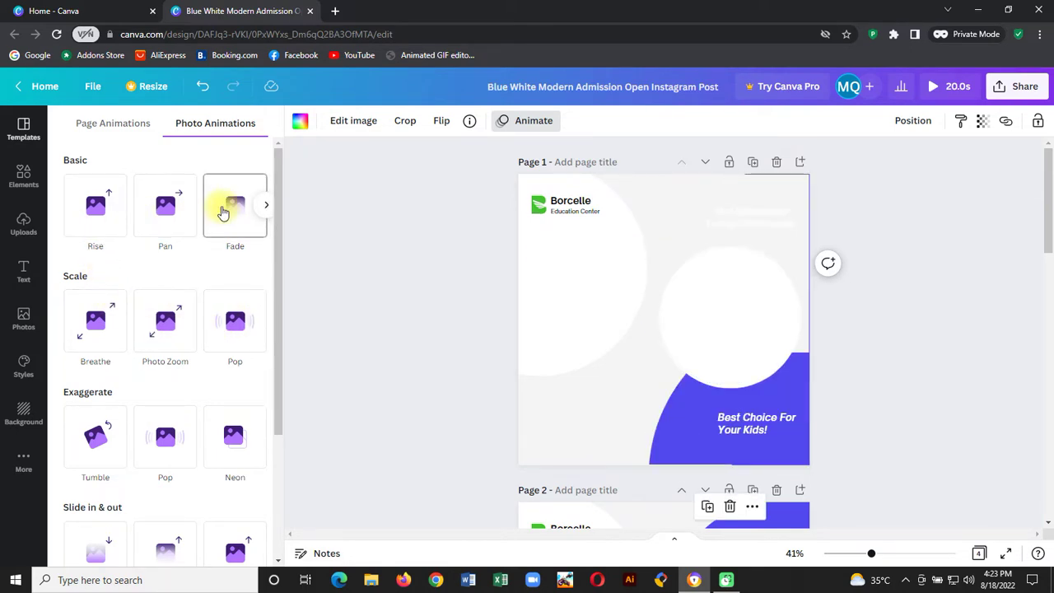
pyautogui.scroll(-3, 144, 370)
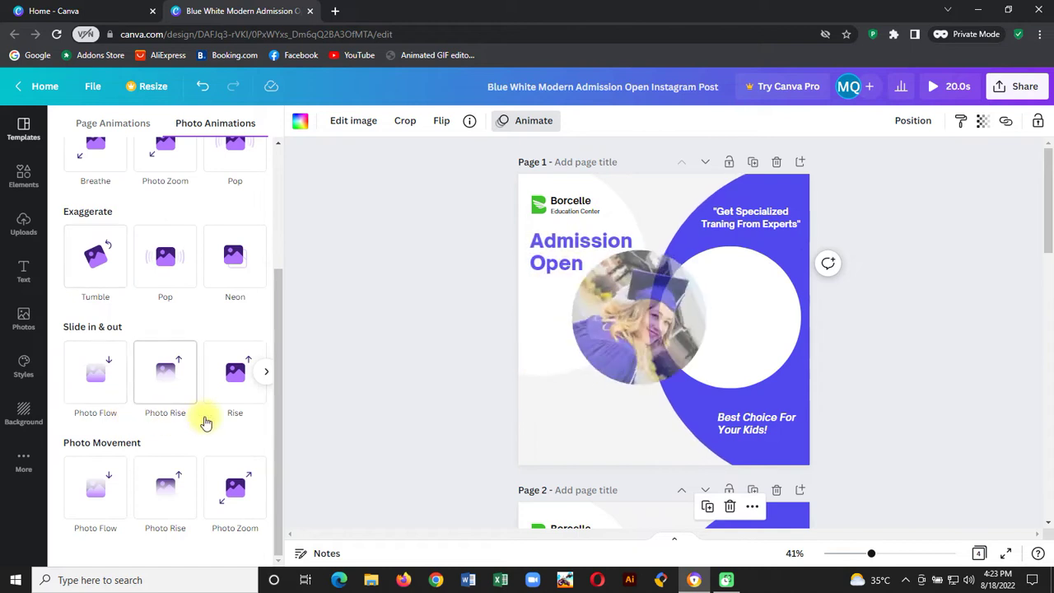
pyautogui.click(229, 386)
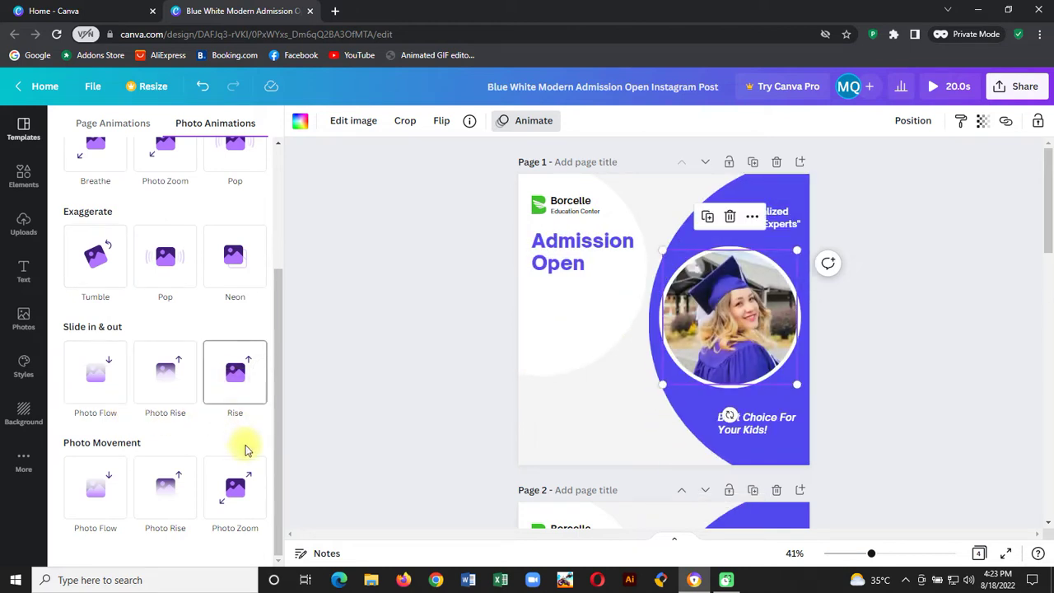
pyautogui.click(237, 481)
pyautogui.scroll(3, 219, 400)
pyautogui.click(236, 231)
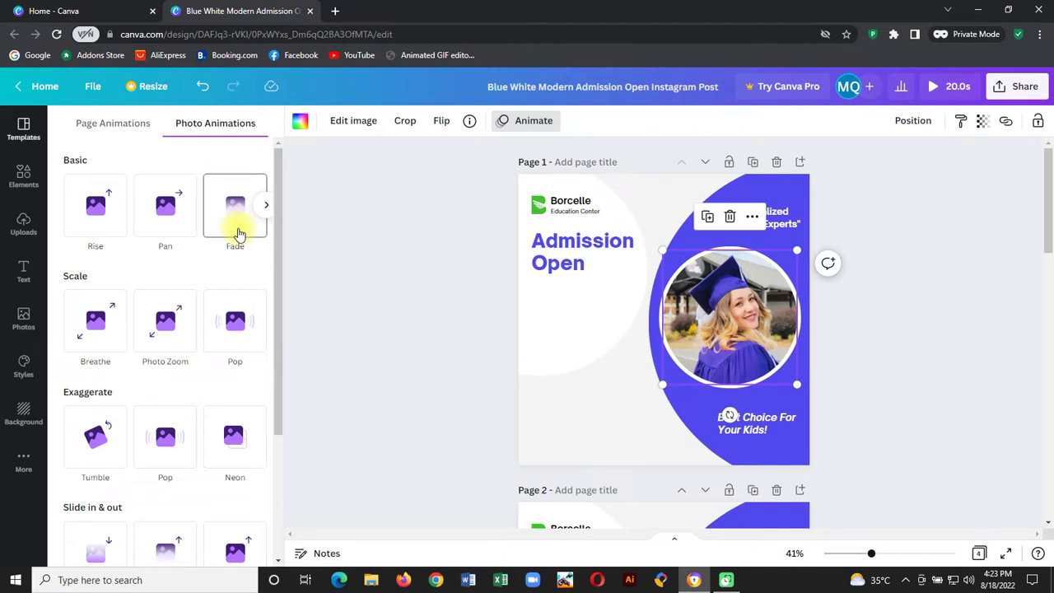
pyautogui.click(154, 304)
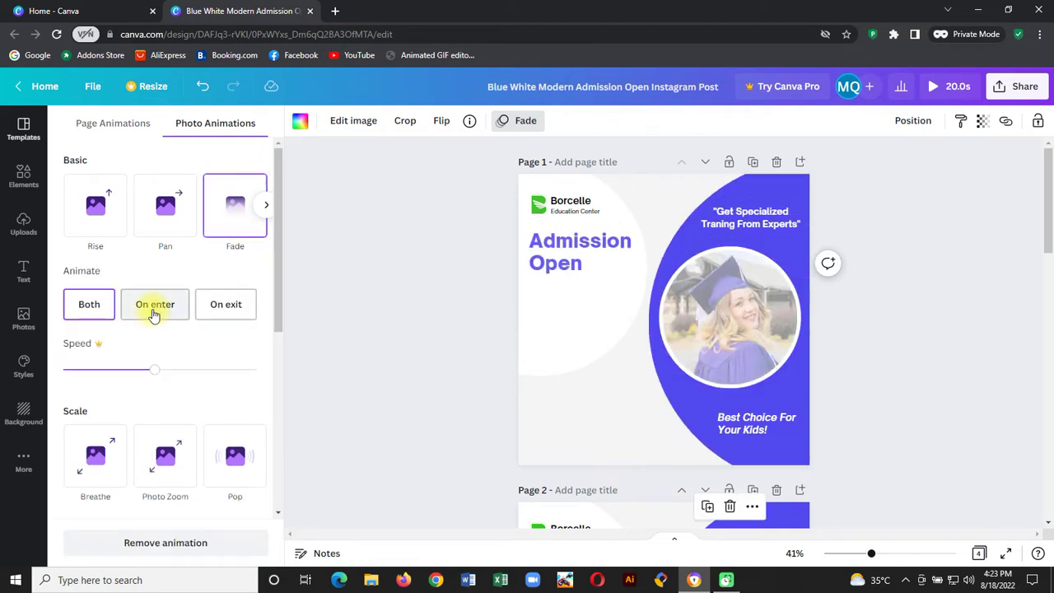
pyautogui.click(933, 292)
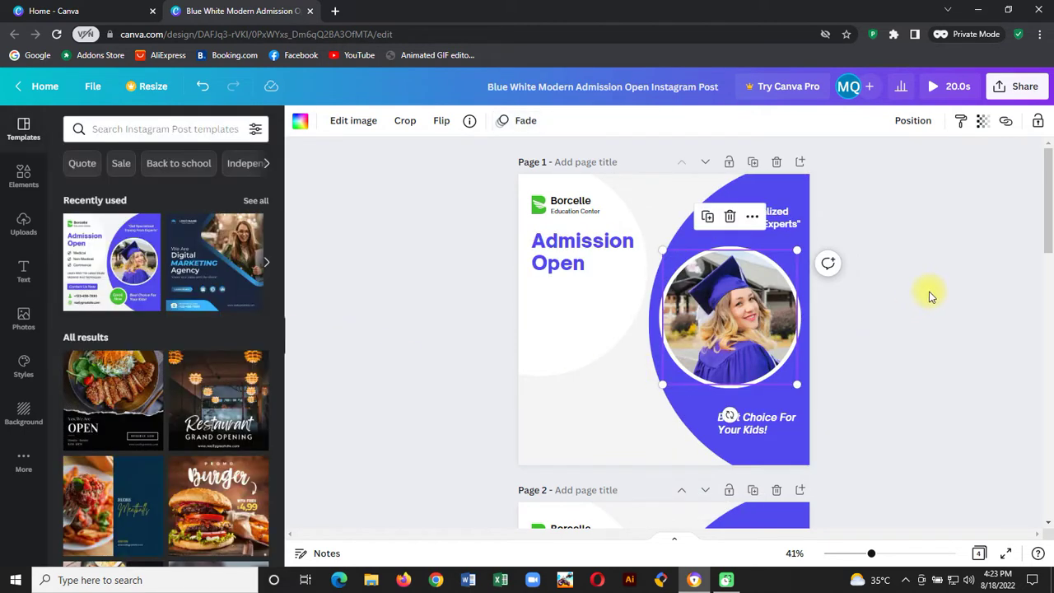
pyautogui.click(923, 294)
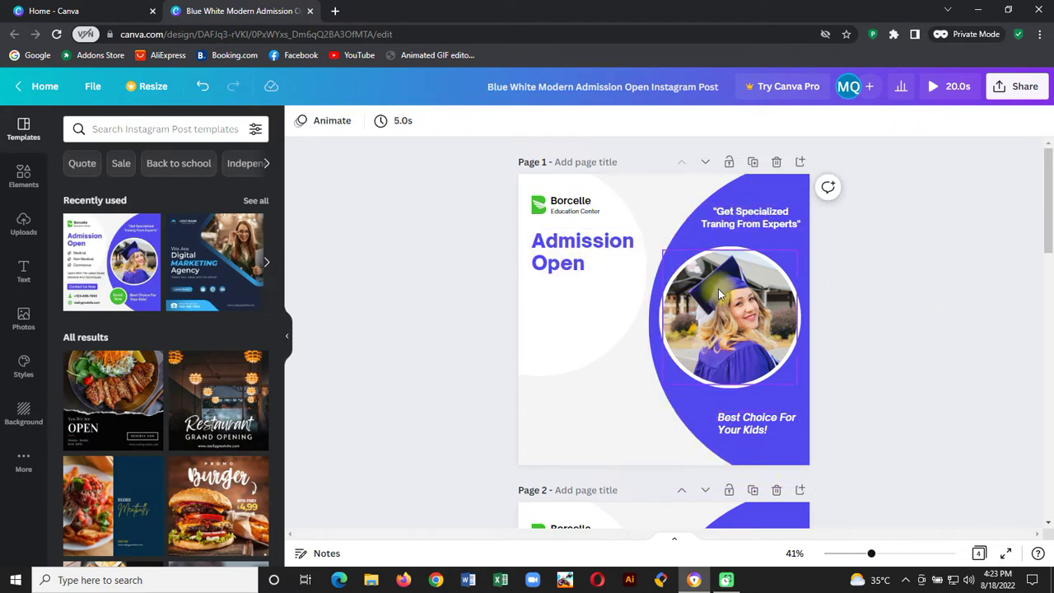
# Apply the Fade text animation to the "Get Specialized Traning From Experts" text on page 1 and set it to animate on enter.
pyautogui.click(763, 219)
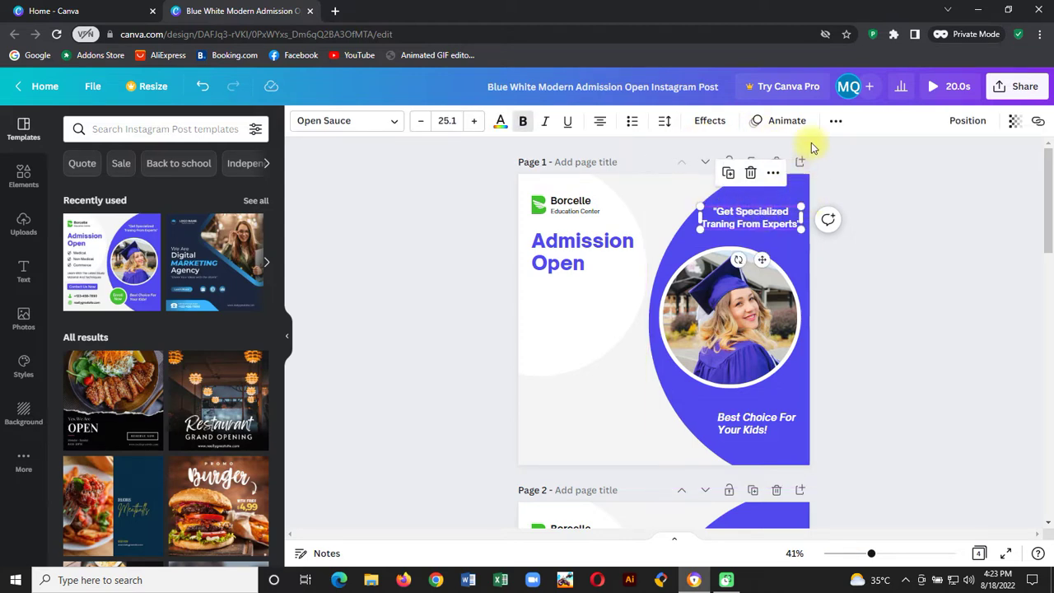
pyautogui.click(787, 121)
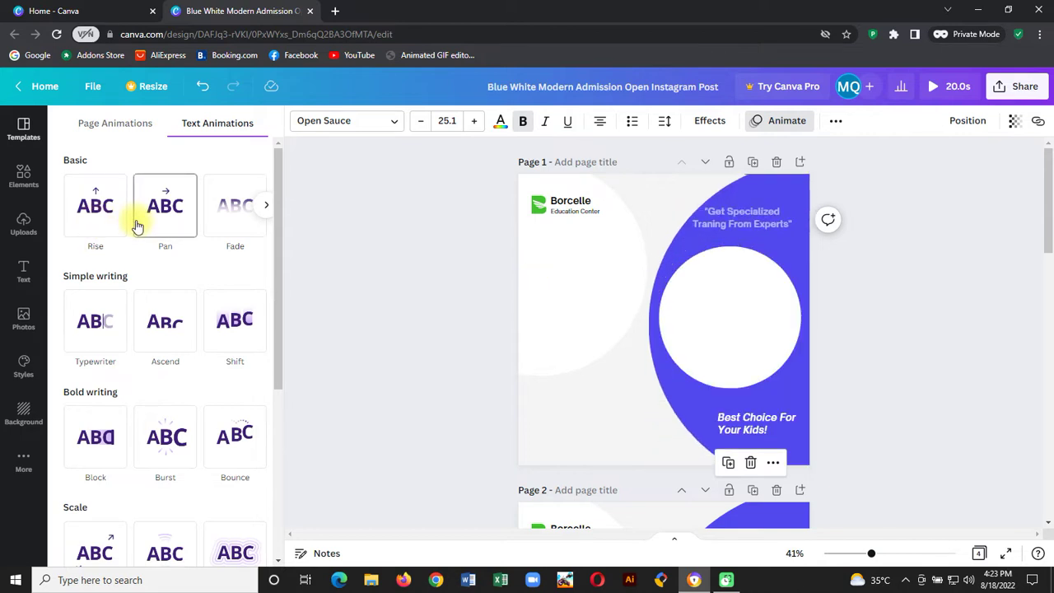
pyautogui.click(226, 222)
pyautogui.click(161, 308)
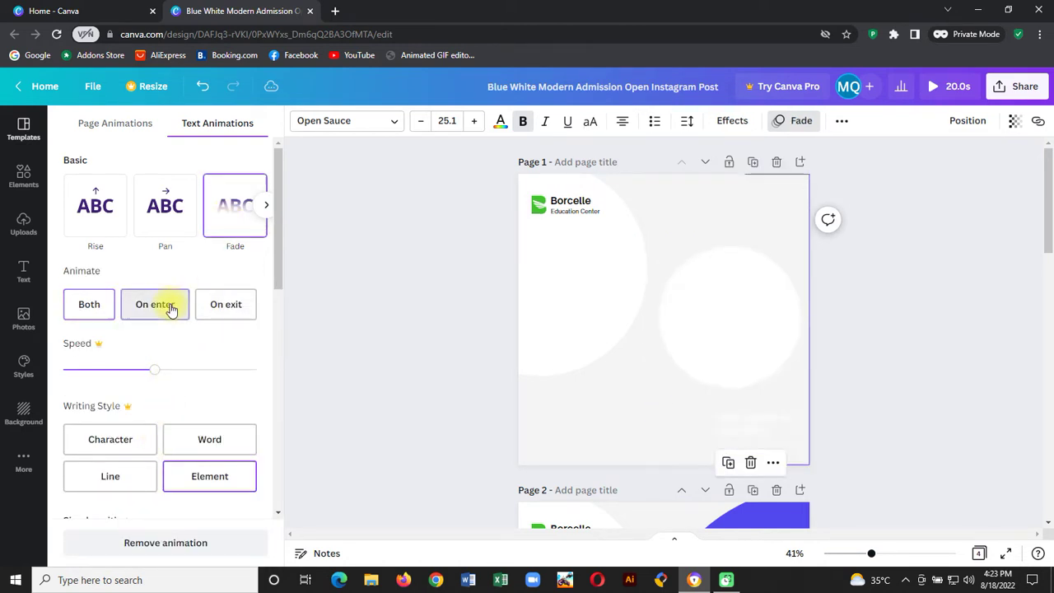
pyautogui.press('Escape')
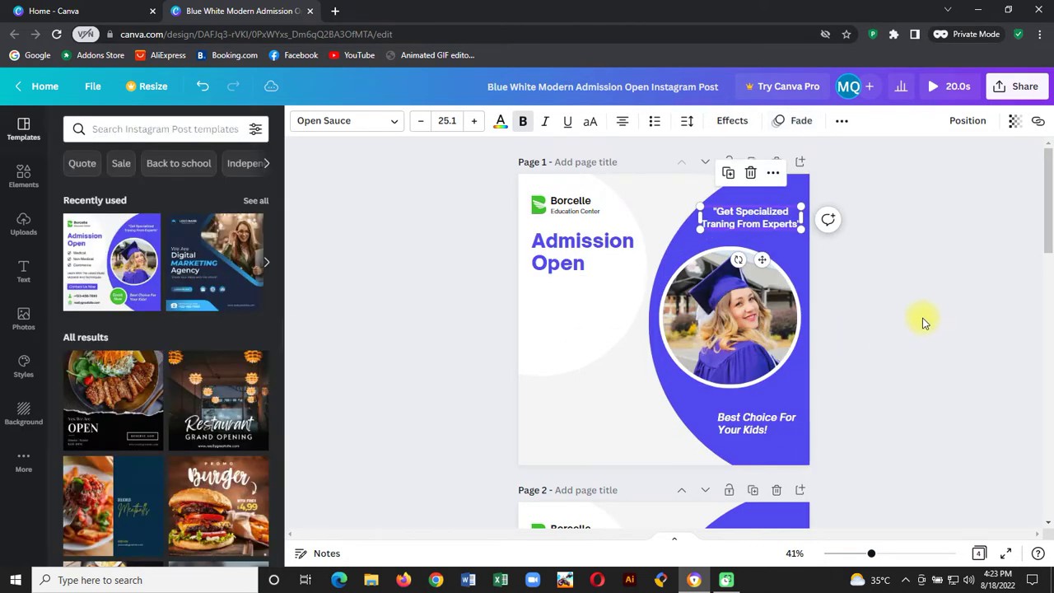
# Apply the Fade text animation to the "Best Choice For Your Kids!" text on page 1 and set it to animate on enter.
pyautogui.click(762, 429)
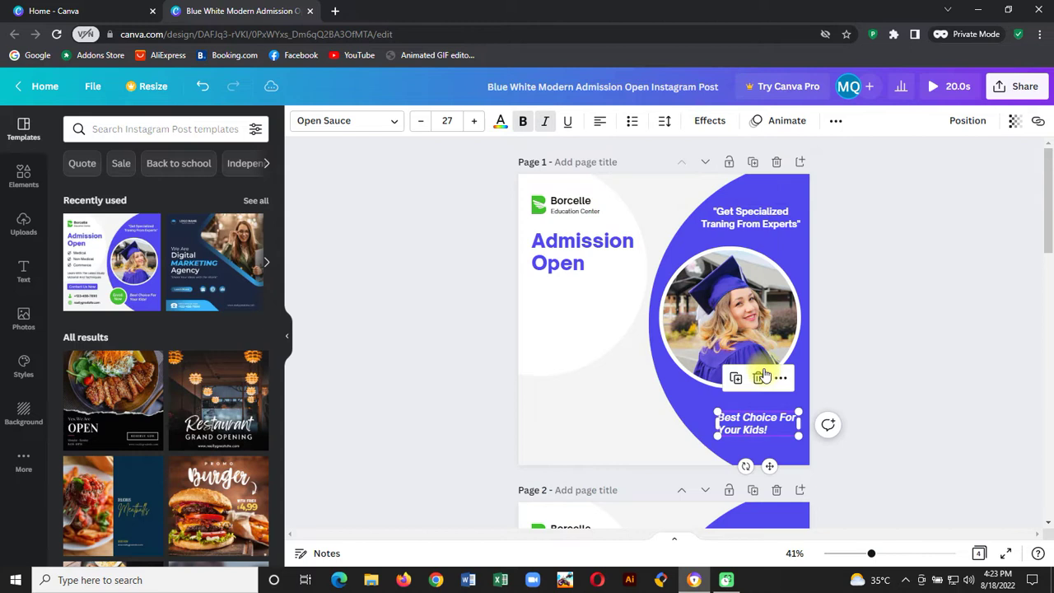
pyautogui.click(787, 122)
pyautogui.scroll(-3, 206, 453)
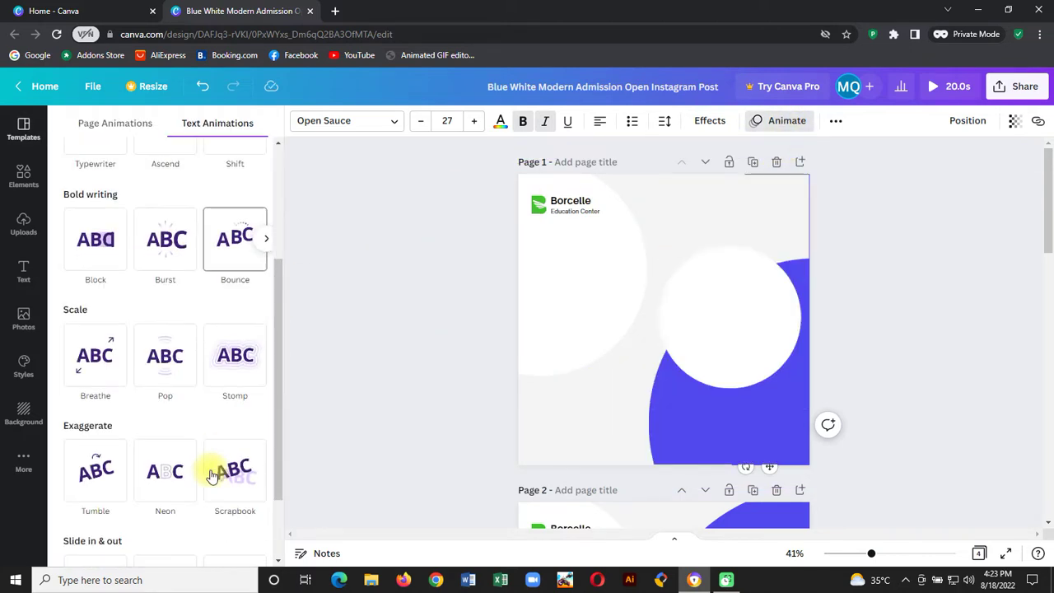
pyautogui.scroll(5, 214, 474)
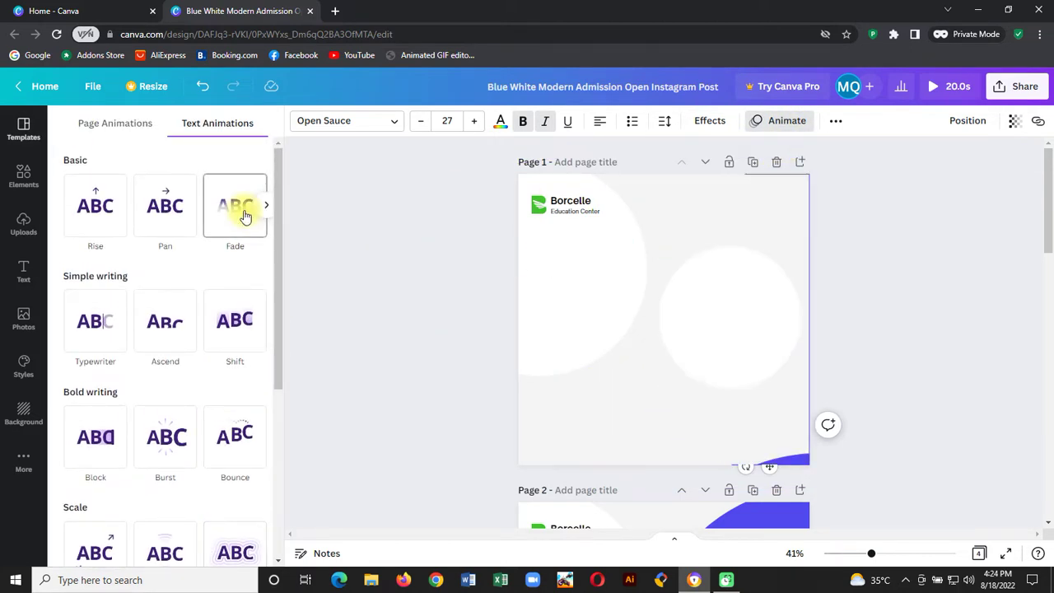
pyautogui.click(240, 211)
pyautogui.click(141, 303)
pyautogui.click(360, 294)
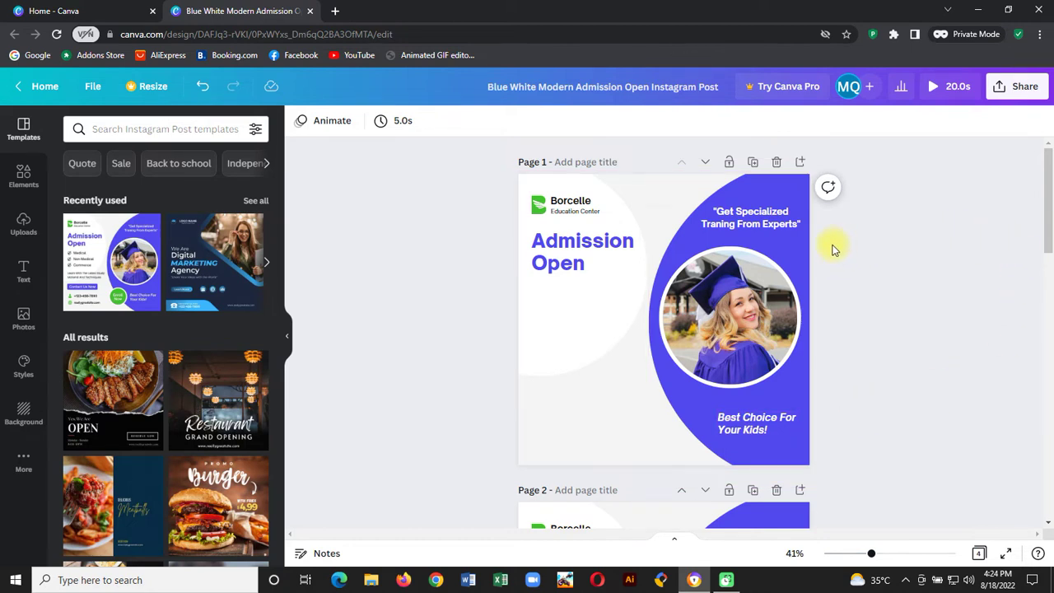
# Play the preview of the whole design to check the animations, and close it.
pyautogui.click(949, 92)
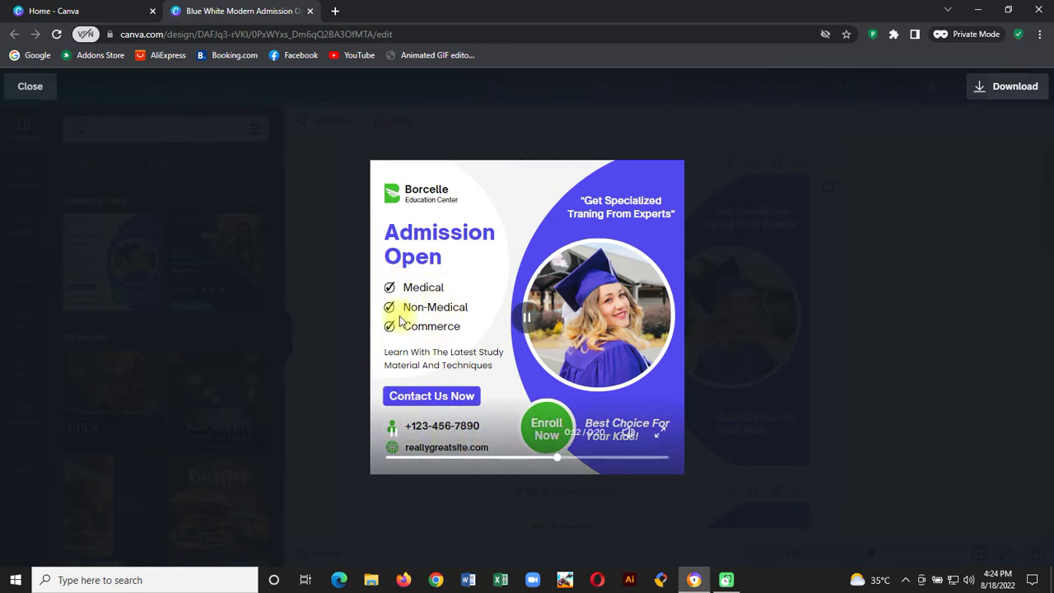
pyautogui.click(18, 86)
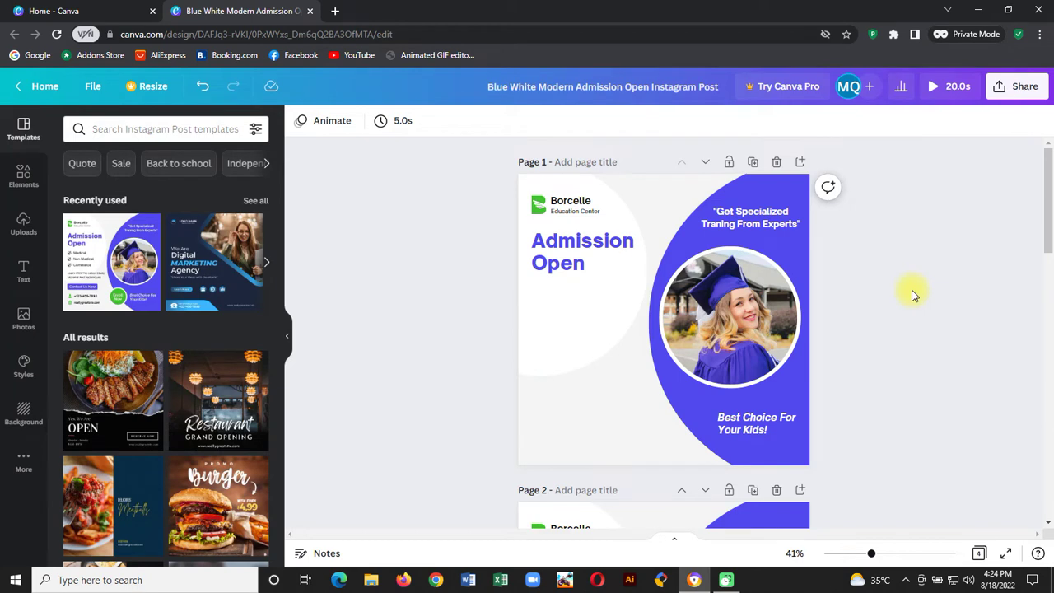
# Delete the green "Enroll Now" badge with its text from page 2.
pyautogui.scroll(-4, 911, 292)
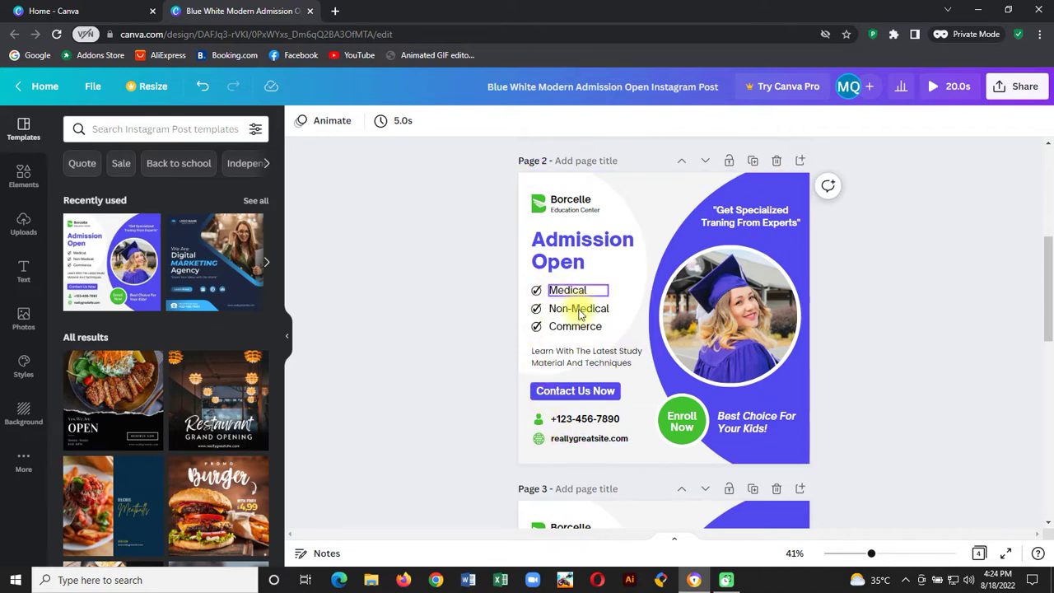
pyautogui.click(683, 425)
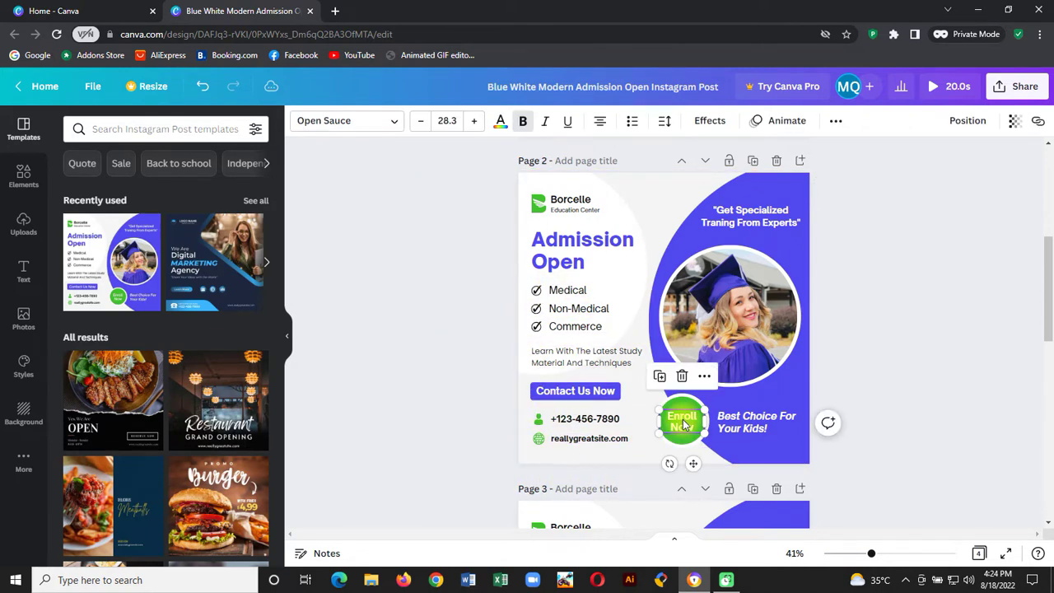
pyautogui.click(683, 420)
pyautogui.click(682, 419)
pyautogui.press('Delete')
# Delete the phone number, the website address, their two icons and the "Contact Us Now" label from page 2.
pyautogui.click(590, 423)
pyautogui.press('Delete')
pyautogui.click(578, 438)
pyautogui.press('Delete')
pyautogui.click(540, 438)
pyautogui.press('Delete')
pyautogui.click(539, 420)
pyautogui.press('Delete')
pyautogui.click(587, 397)
pyautogui.press('Delete')
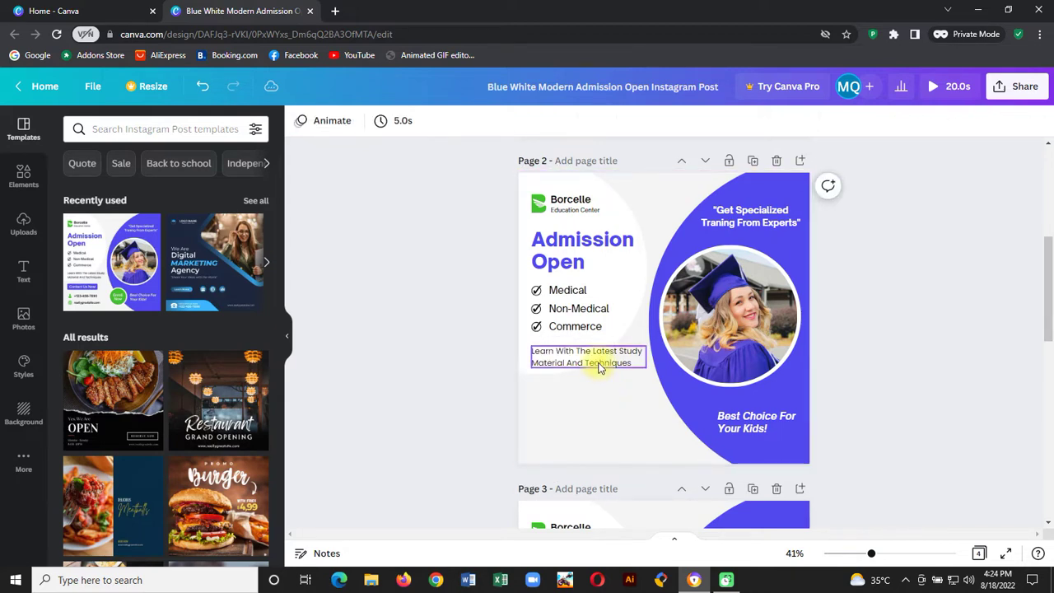
# Apply the Pan animation to the three check mark icons on page 2 and set it to animate on enter.
pyautogui.click(600, 367)
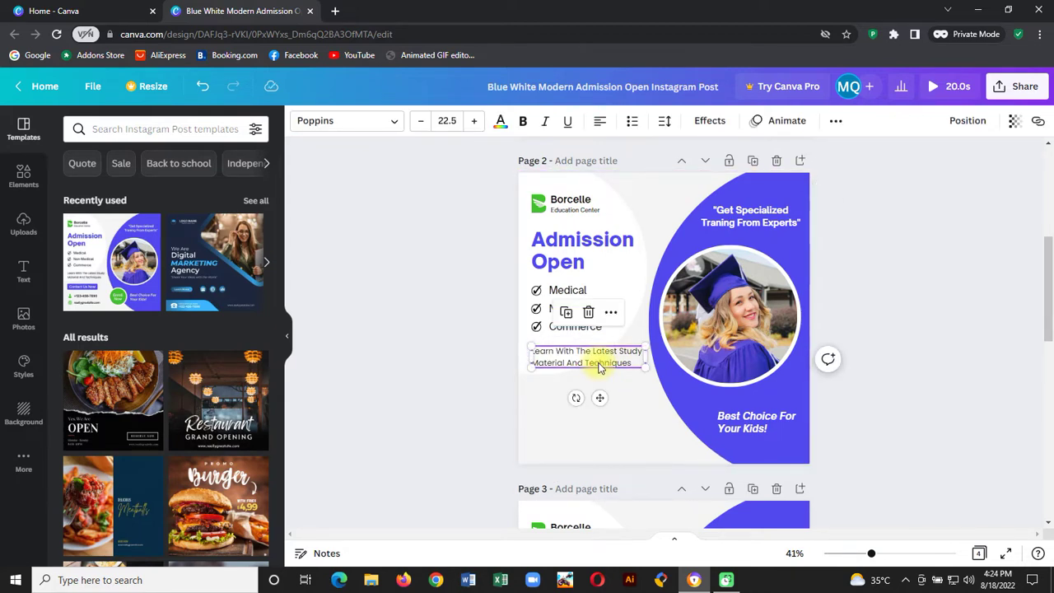
pyautogui.click(439, 277)
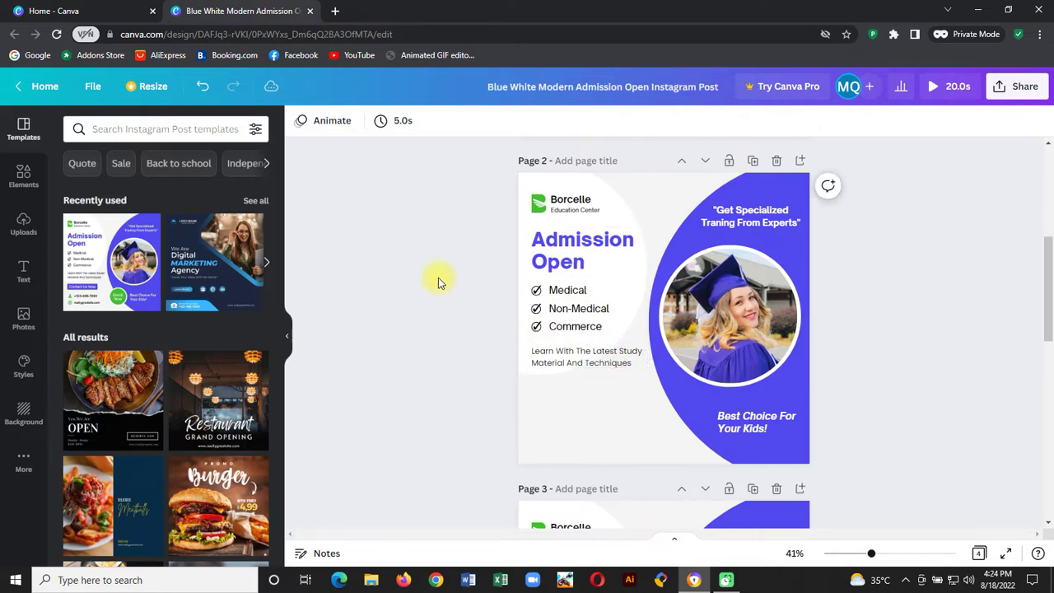
pyautogui.click(539, 330)
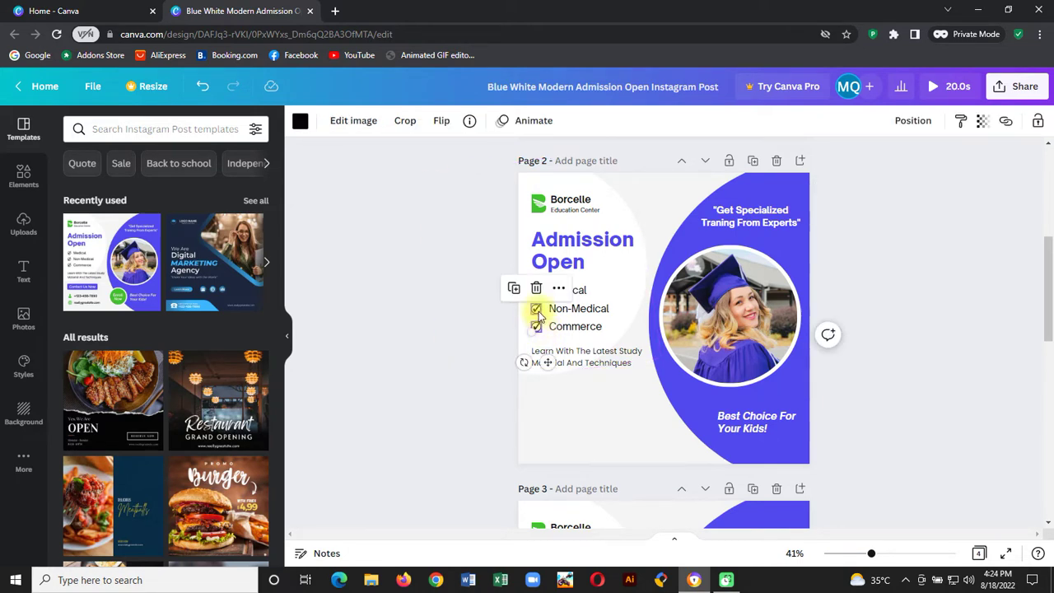
pyautogui.keyDown('shift'); pyautogui.click(537, 309); pyautogui.keyUp('shift')
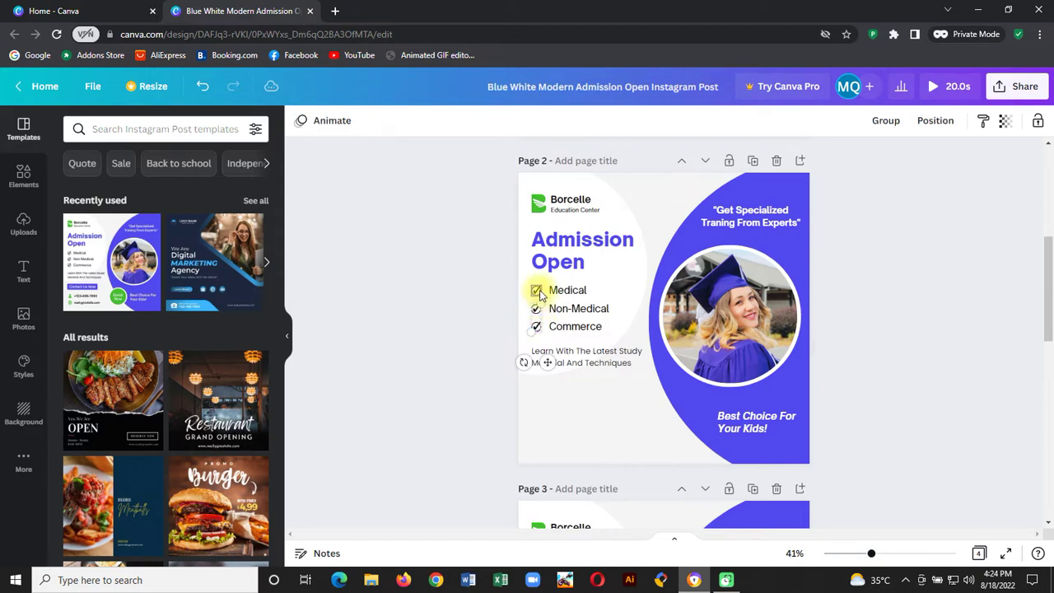
pyautogui.keyDown('shift'); pyautogui.click(538, 289); pyautogui.keyUp('shift')
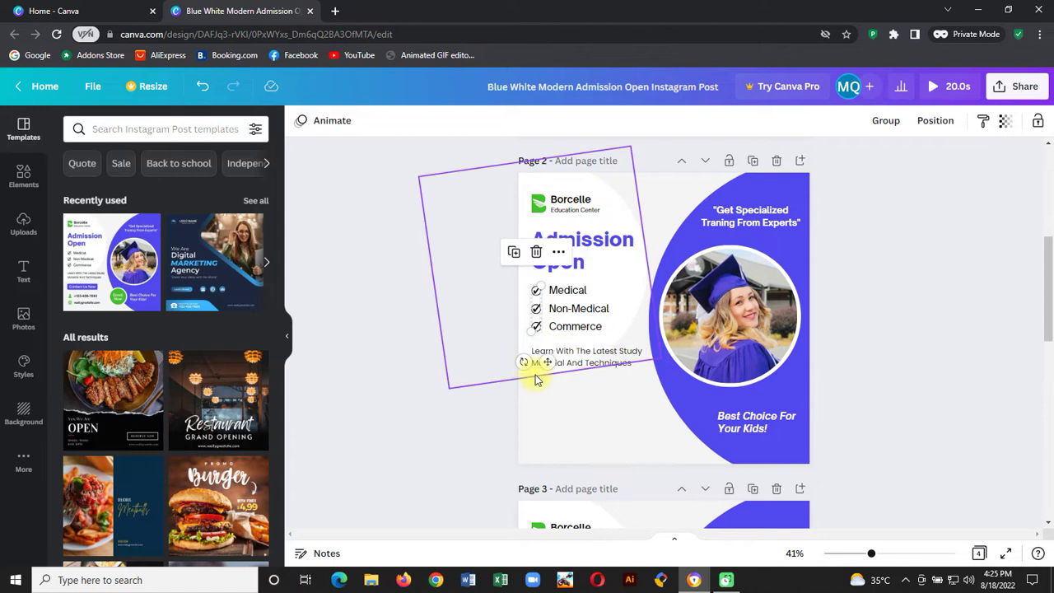
pyautogui.click(327, 121)
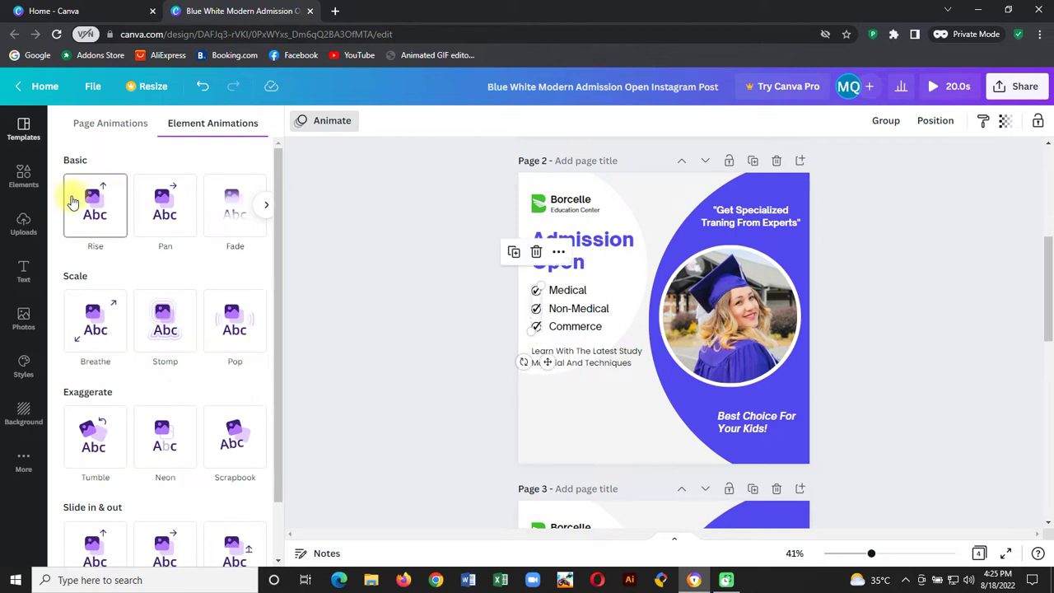
pyautogui.click(166, 202)
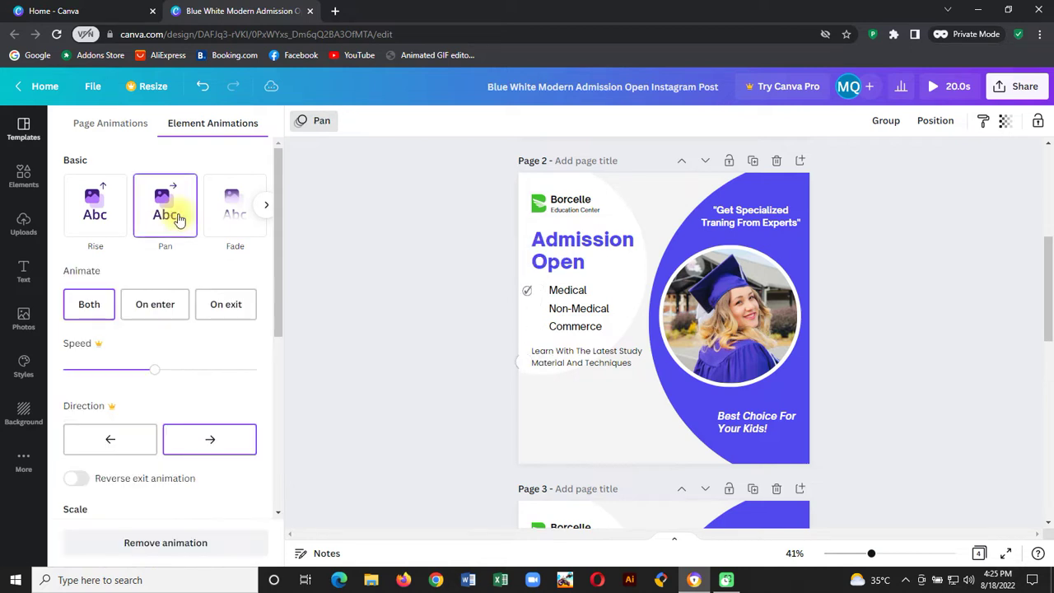
pyautogui.click(155, 298)
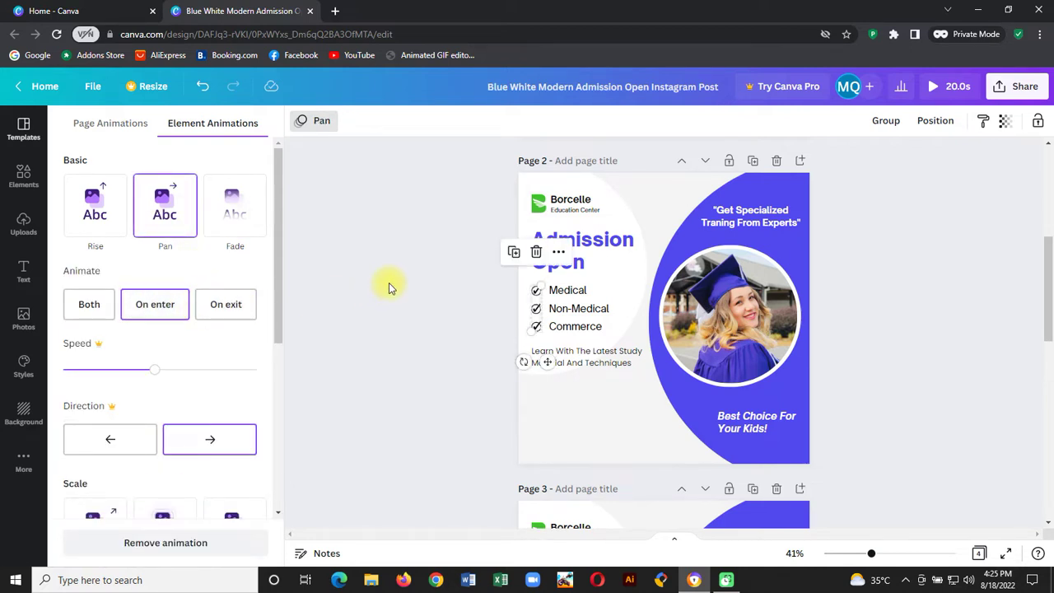
pyautogui.click(389, 282)
# Apply the Ascend text animation to the "Medical", "Non-Medical" and "Commerce" texts on page 2 and set it to animate on enter.
pyautogui.click(568, 290)
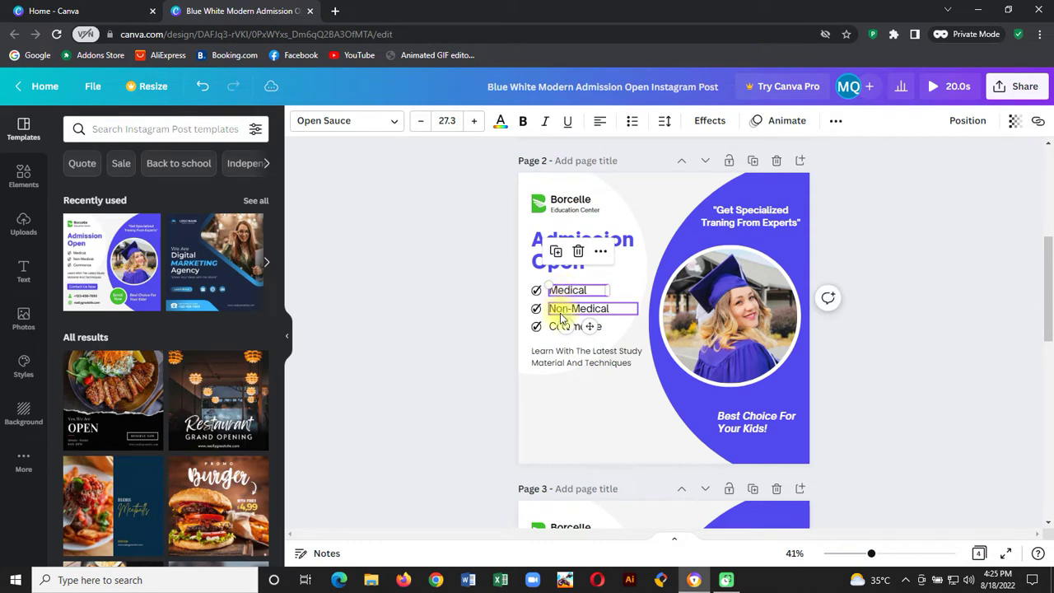
pyautogui.keyDown('shift'); pyautogui.click(563, 310); pyautogui.keyUp('shift')
pyautogui.keyDown('shift'); pyautogui.click(562, 327); pyautogui.keyUp('shift')
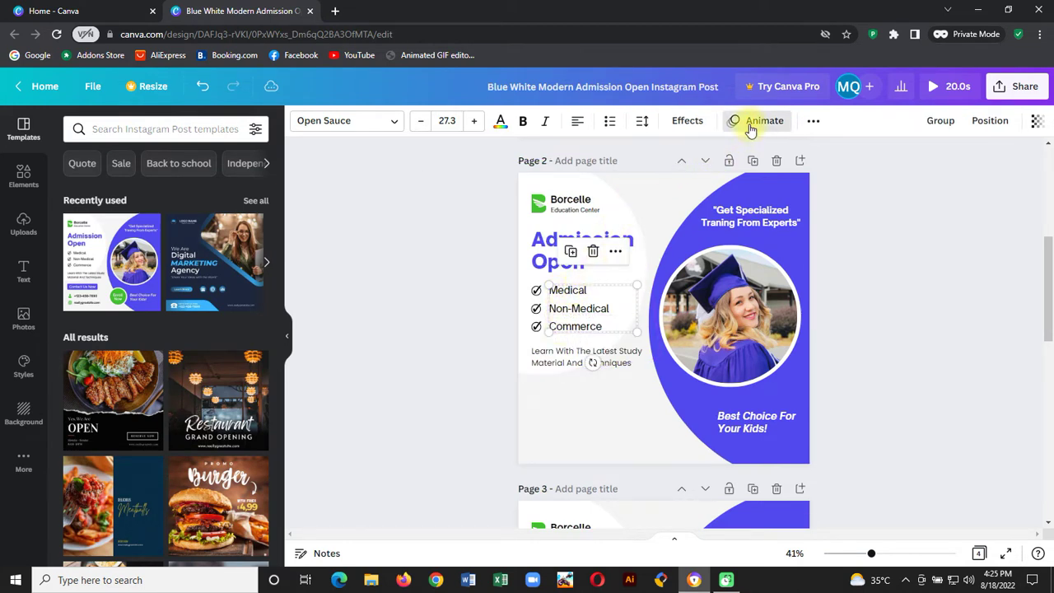
pyautogui.click(751, 124)
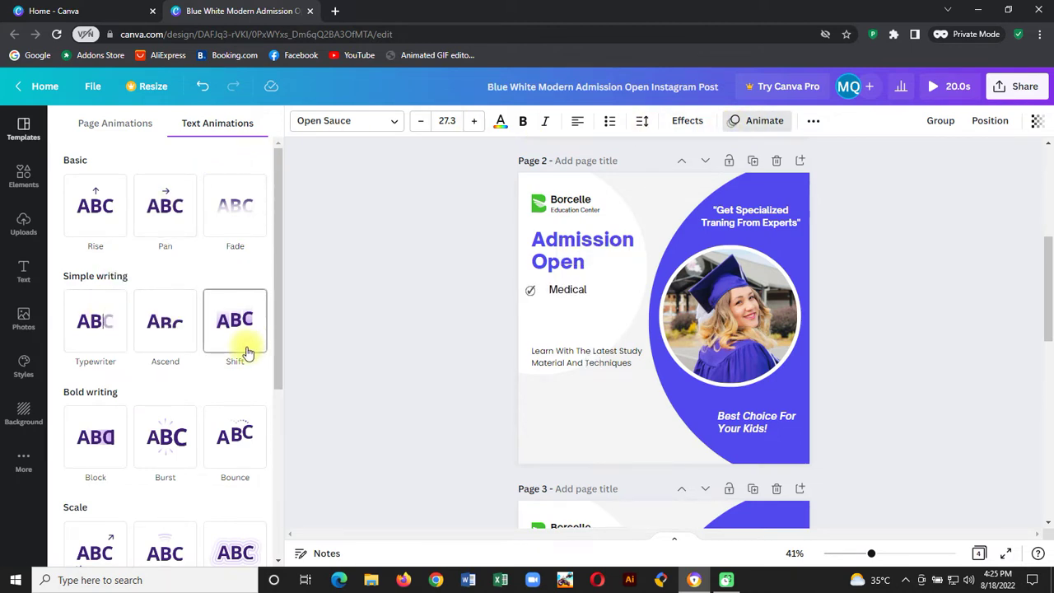
pyautogui.click(180, 345)
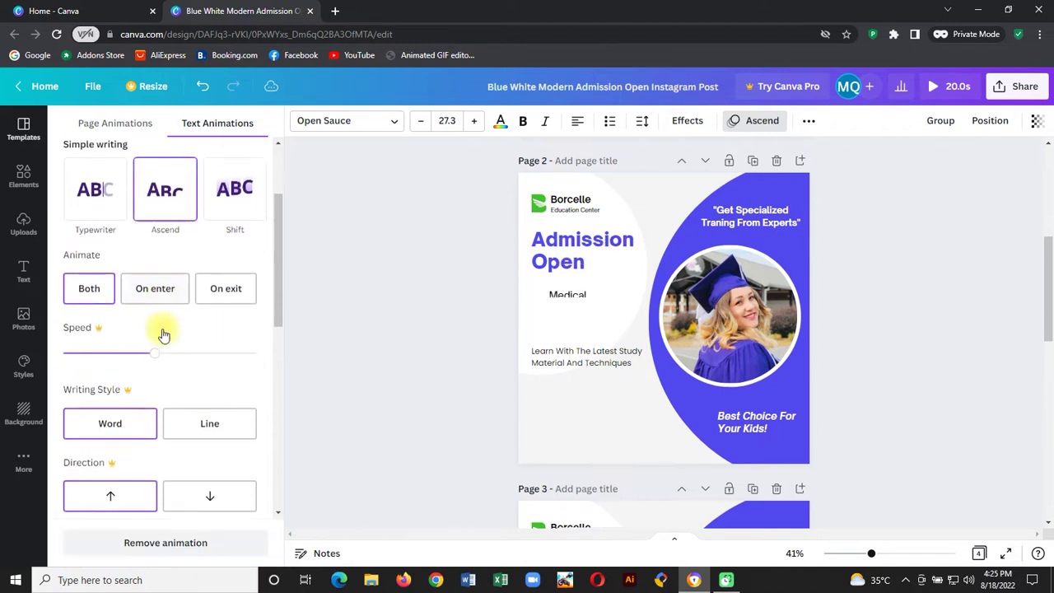
pyautogui.click(156, 268)
pyautogui.click(512, 398)
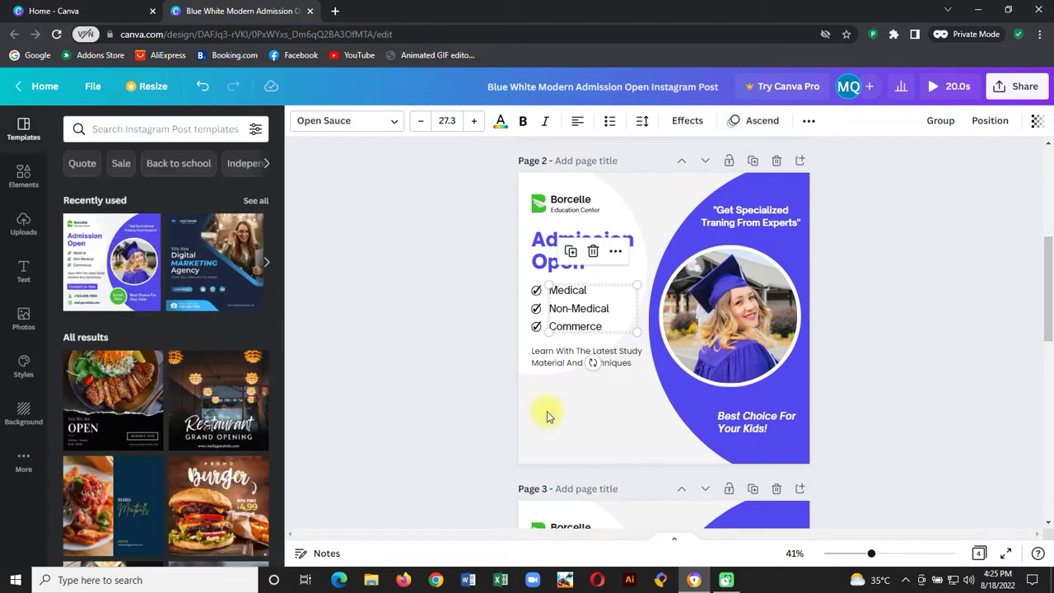
pyautogui.click(387, 287)
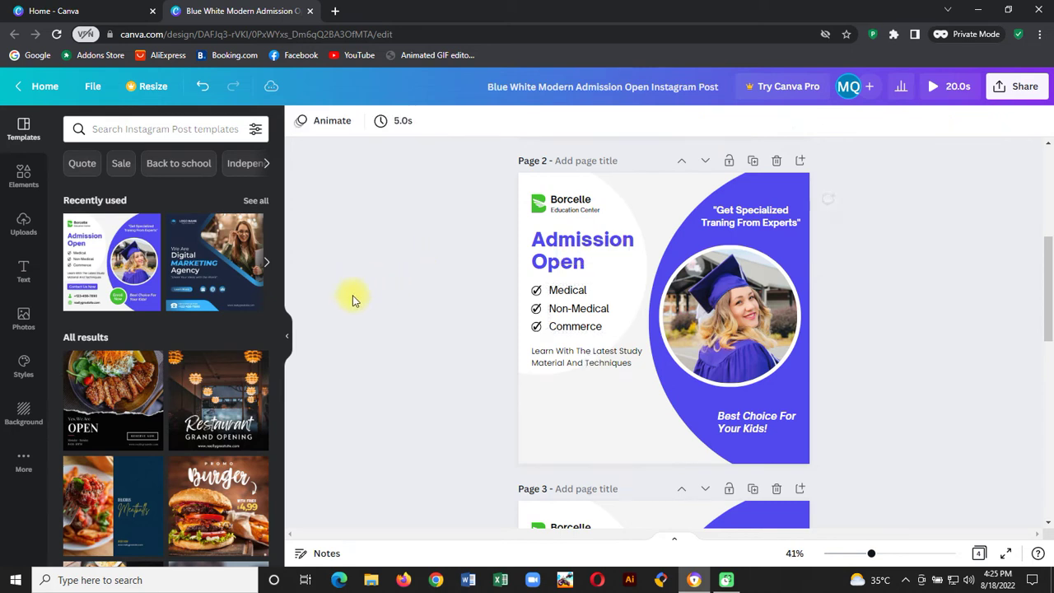
# Apply the Block text animation to the "Learn With The Latest Study Material And Techniques" text on page 2, animating on enter.
pyautogui.click(601, 360)
pyautogui.click(778, 122)
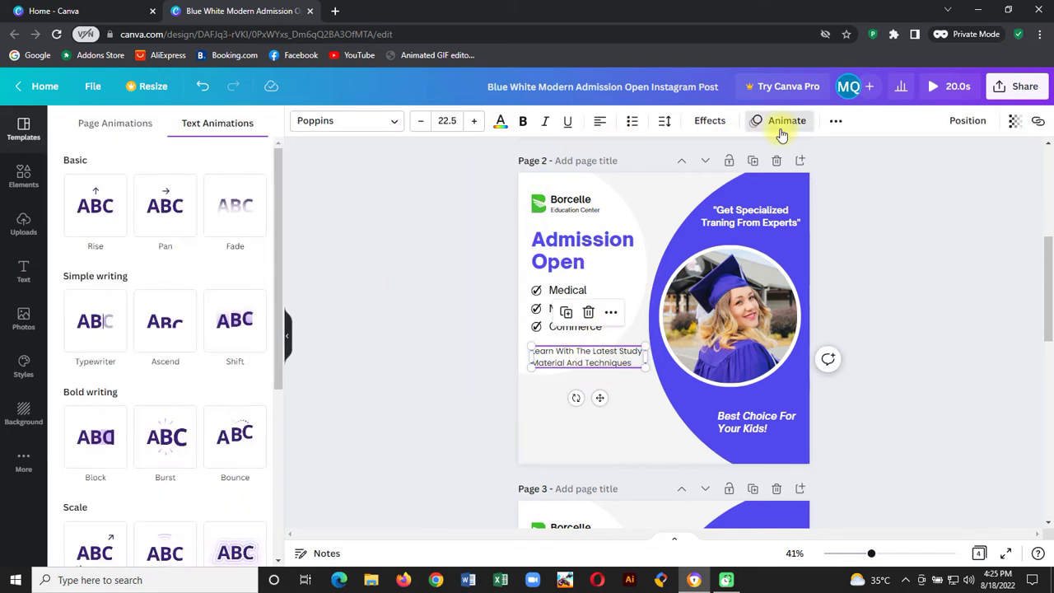
pyautogui.click(89, 340)
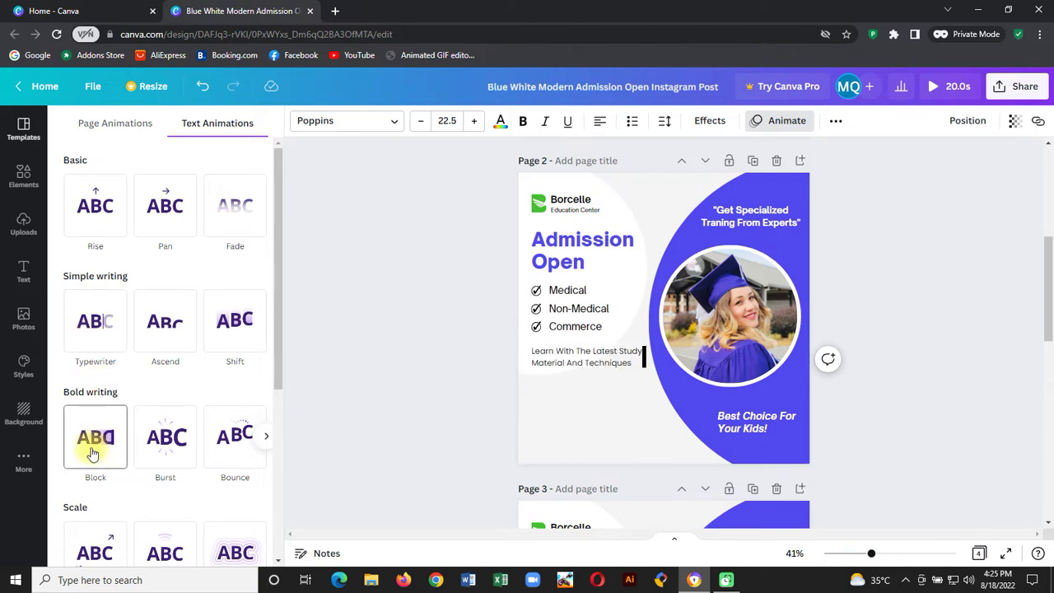
pyautogui.scroll(-1, 93, 452)
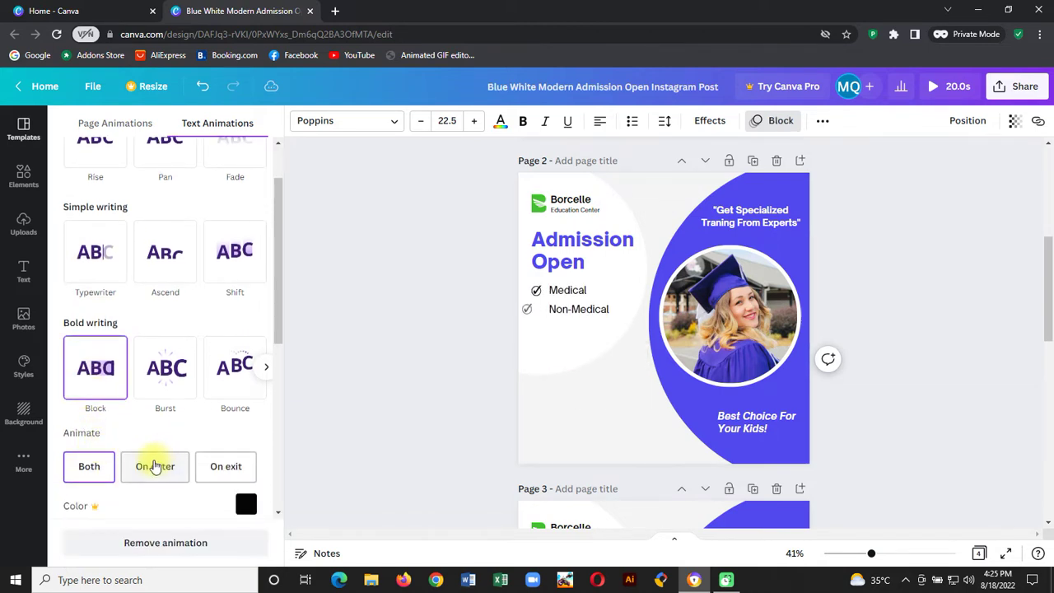
pyautogui.click(142, 465)
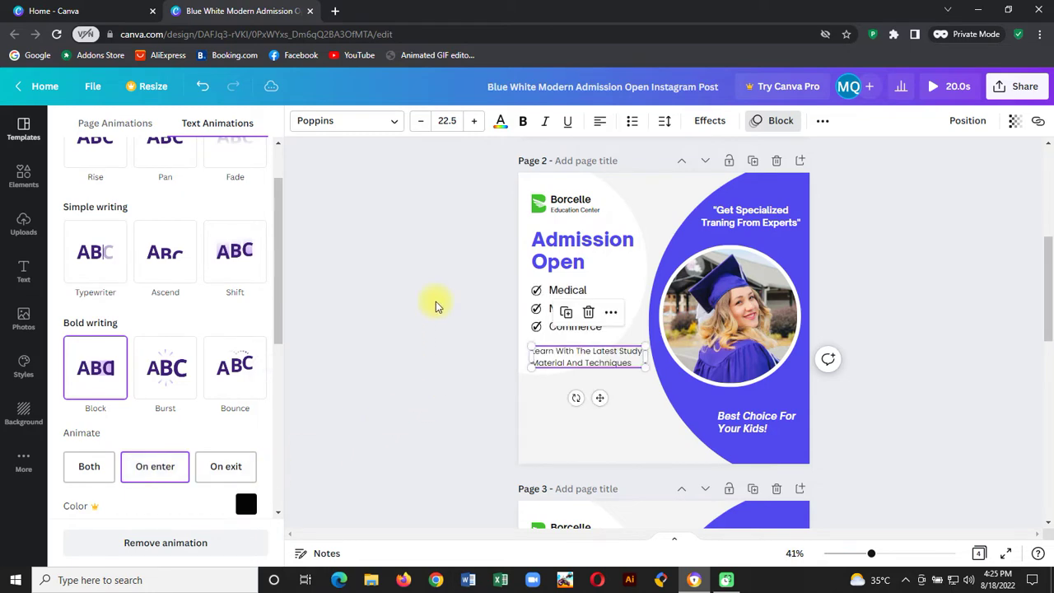
pyautogui.press('Escape')
# Look through pages 1 to 4 to compare which elements each page contains.
pyautogui.scroll(3, 943, 321)
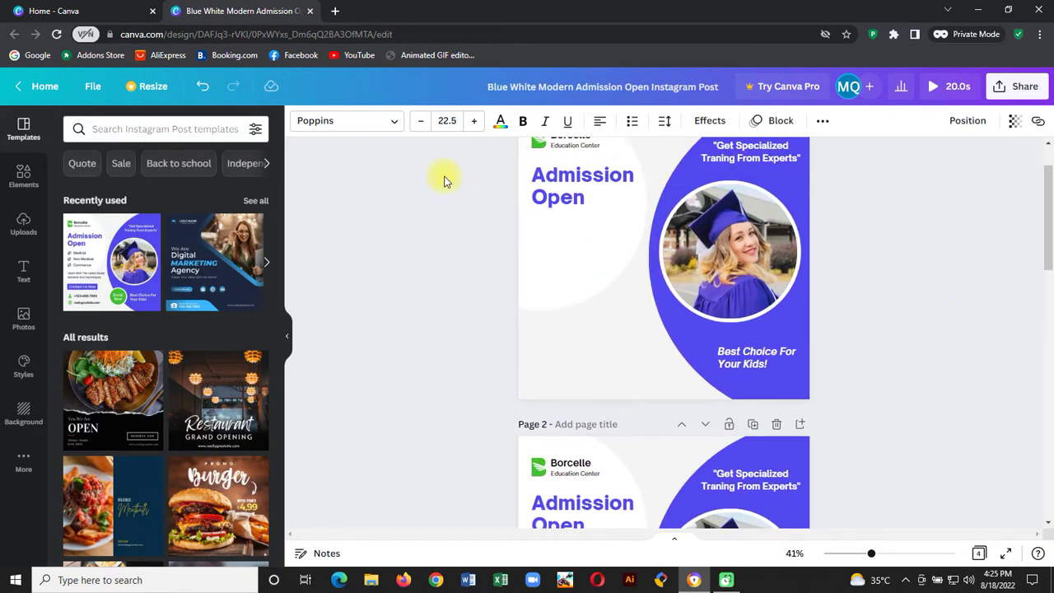
pyautogui.scroll(2, 870, 271)
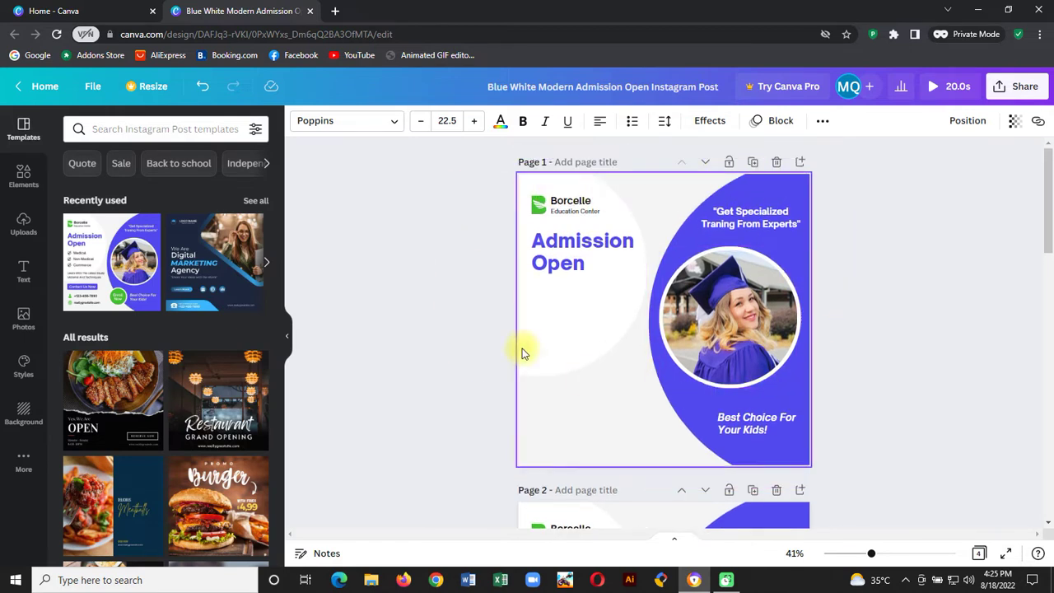
pyautogui.scroll(-5, 575, 371)
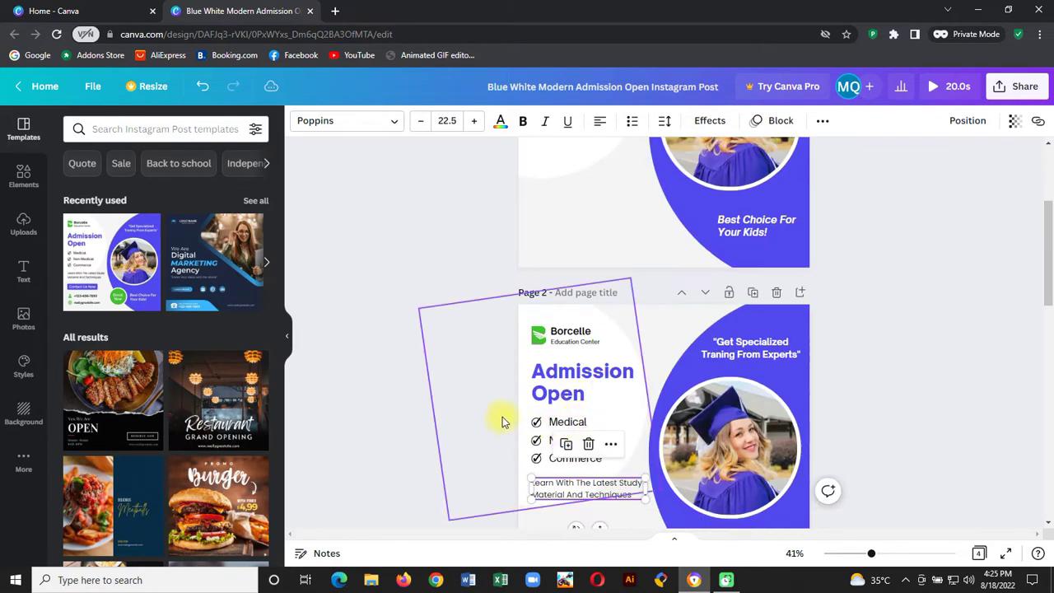
pyautogui.scroll(-3, 897, 357)
pyautogui.scroll(-10, 912, 384)
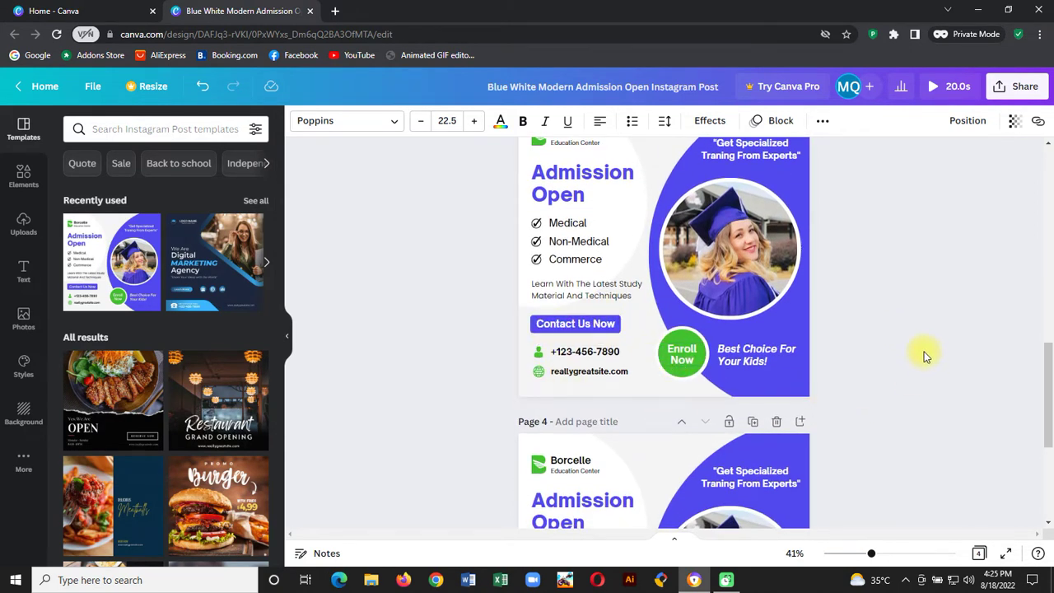
pyautogui.scroll(-3, 924, 357)
pyautogui.scroll(5, 925, 358)
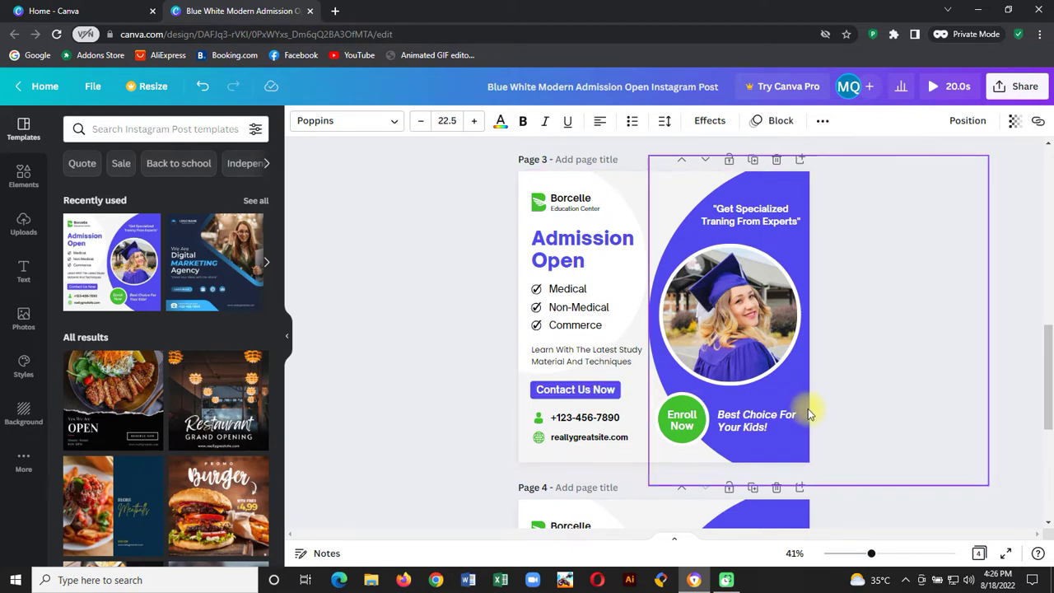
# Apply the Pop text animation to the "Contact Us Now" label on page 3 and set it to animate on enter.
pyautogui.click(380, 370)
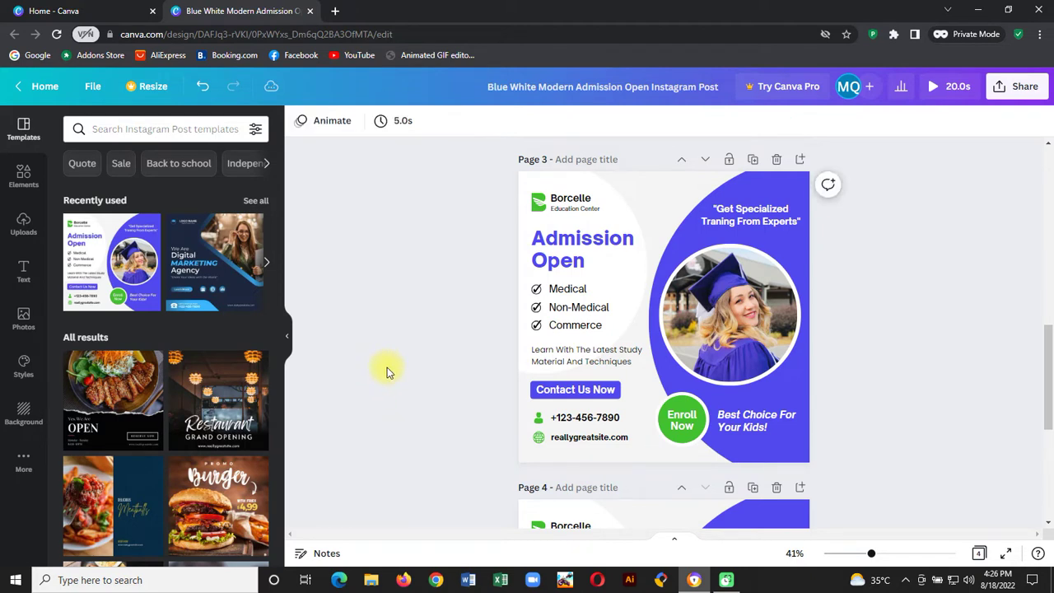
pyautogui.click(562, 393)
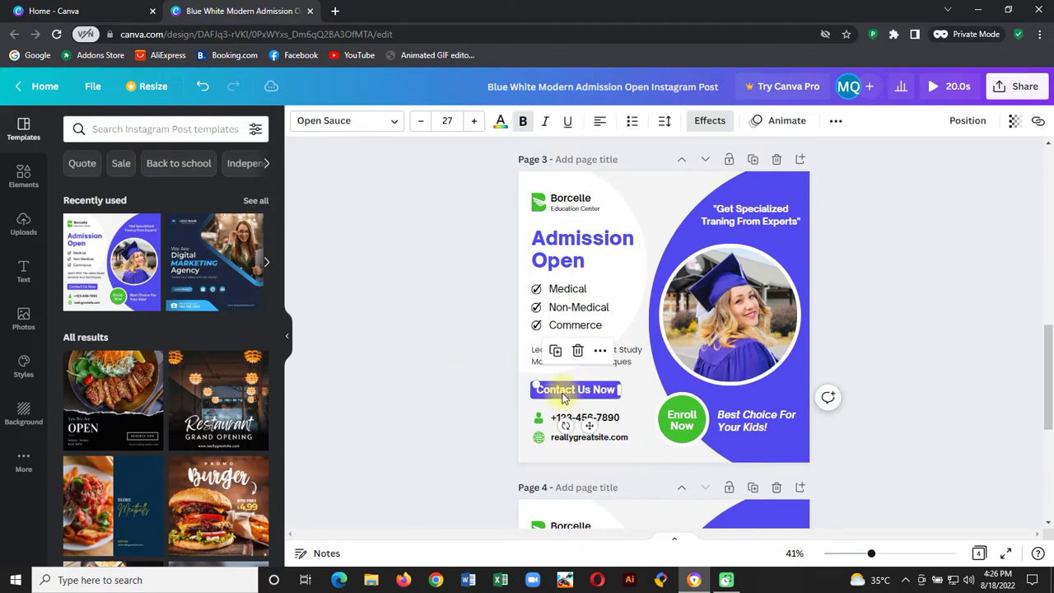
pyautogui.click(785, 122)
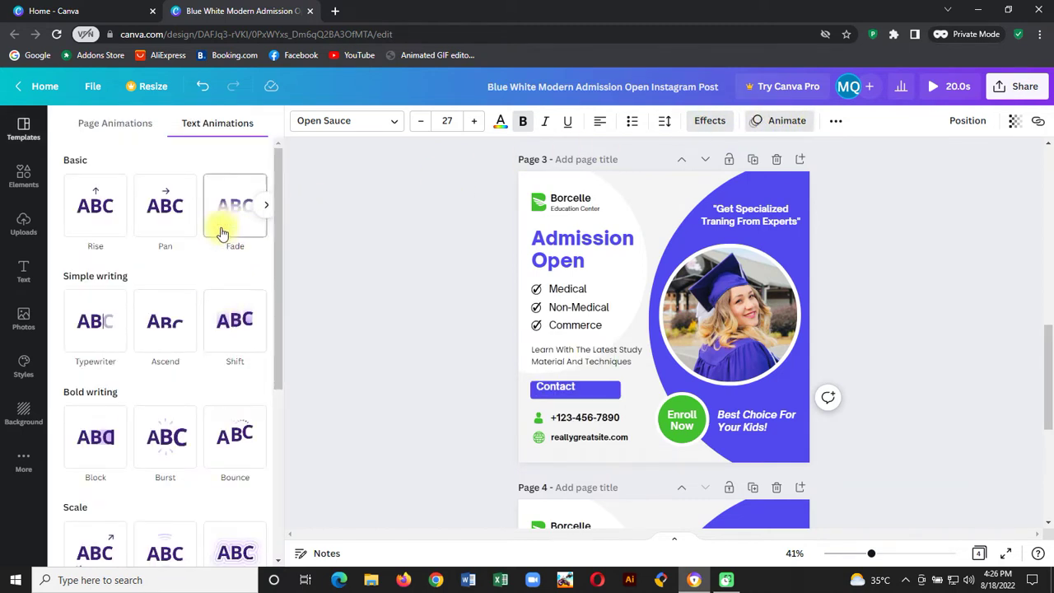
pyautogui.scroll(-3, 222, 457)
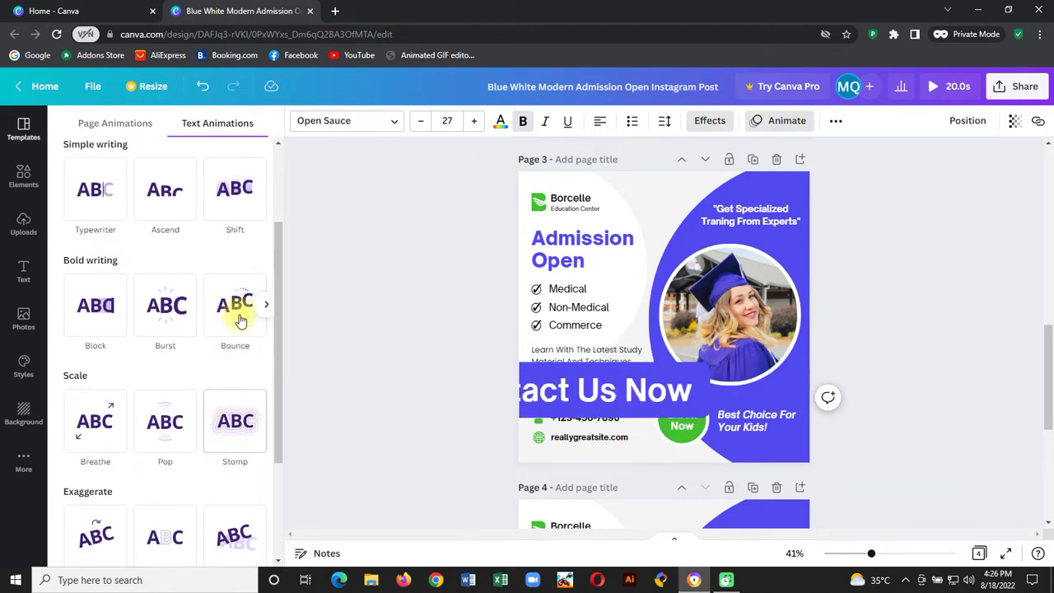
pyautogui.scroll(3, 165, 329)
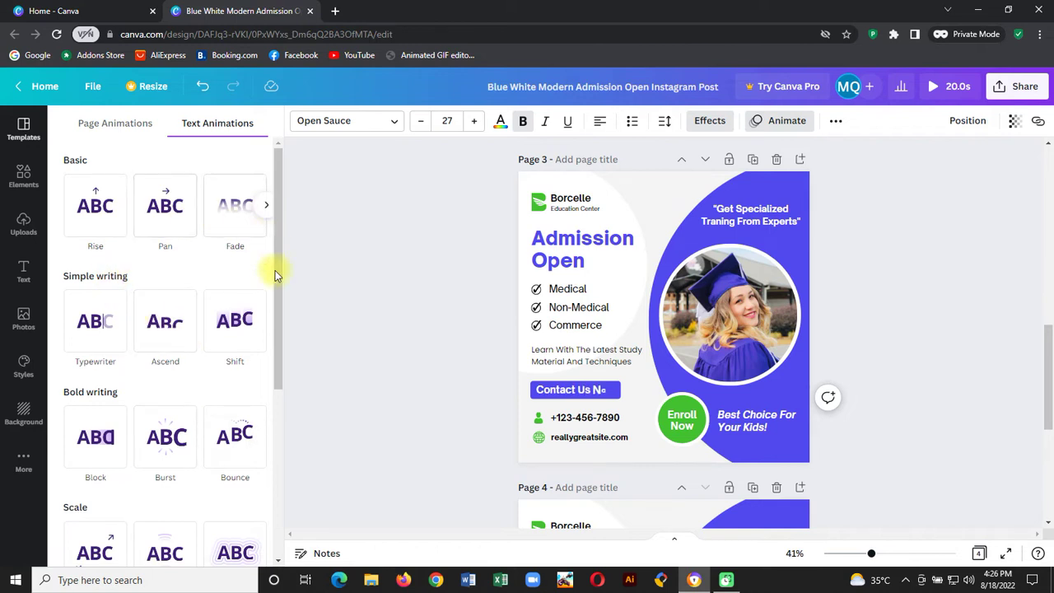
pyautogui.scroll(-4, 239, 341)
pyautogui.scroll(-1, 241, 344)
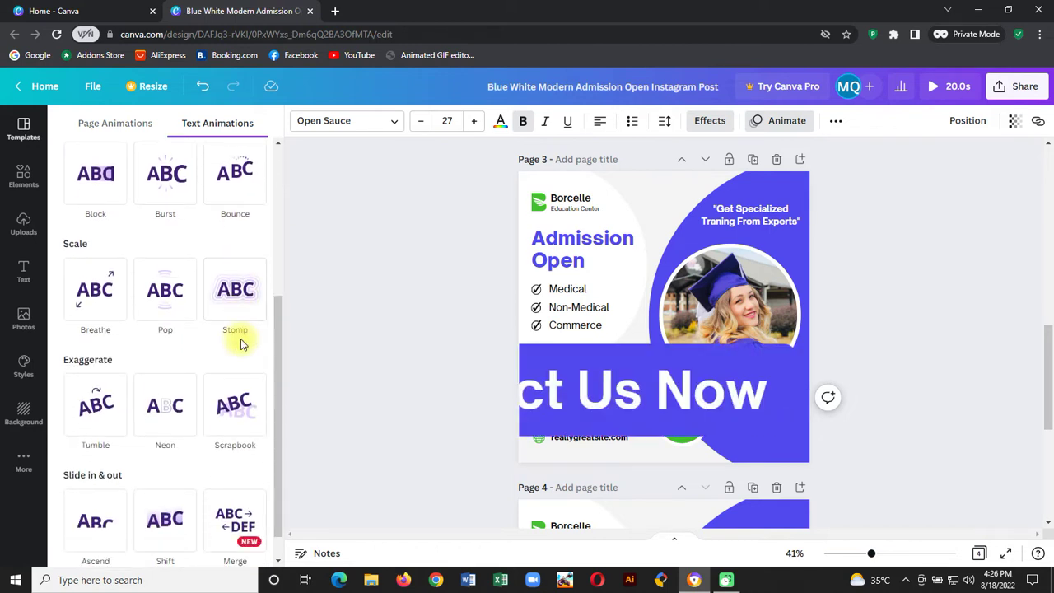
pyautogui.click(162, 286)
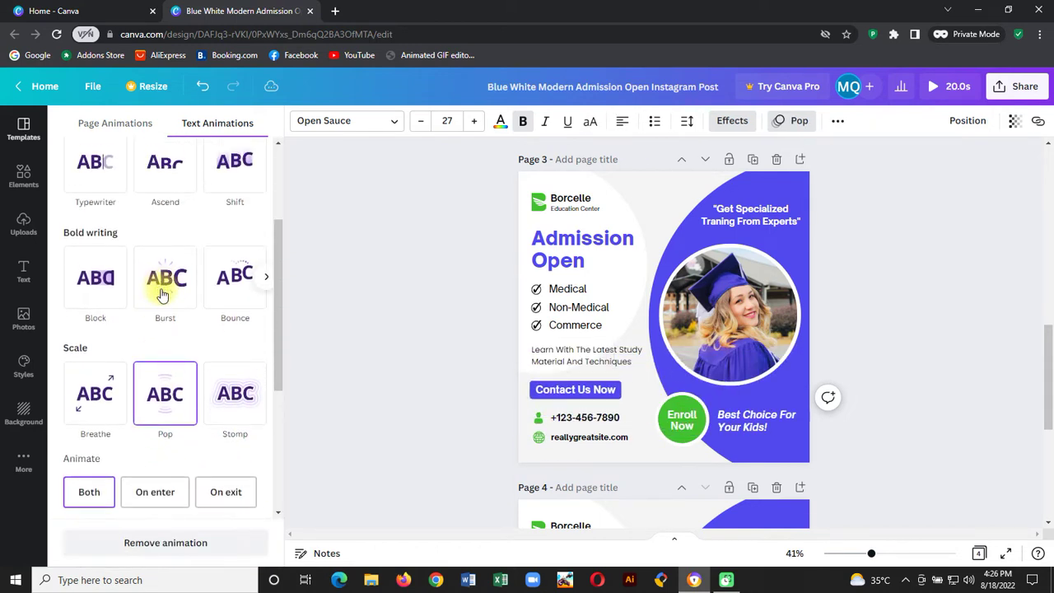
pyautogui.click(146, 494)
pyautogui.click(909, 374)
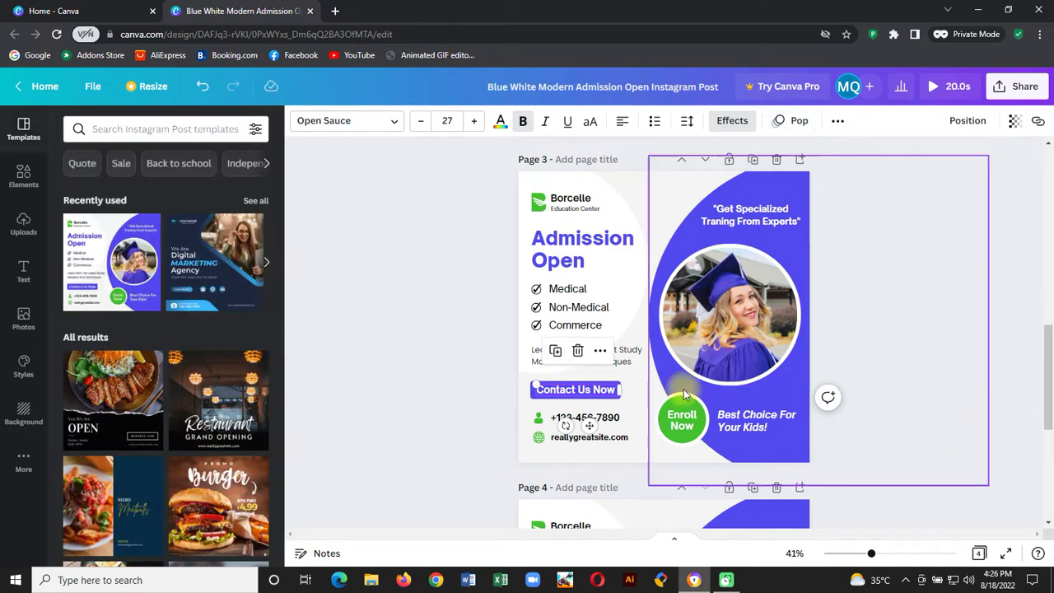
# Apply the Rise animation to the phone and website icons on page 3 and set it to animate on enter.
pyautogui.click(539, 418)
pyautogui.keyDown('shift'); pyautogui.click(539, 438); pyautogui.keyUp('shift')
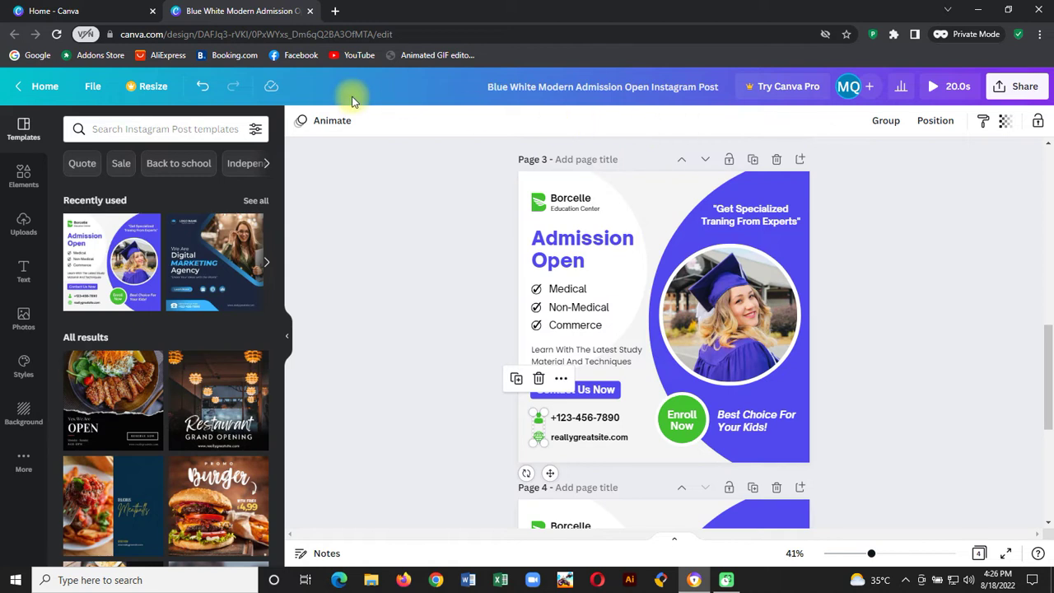
pyautogui.click(319, 132)
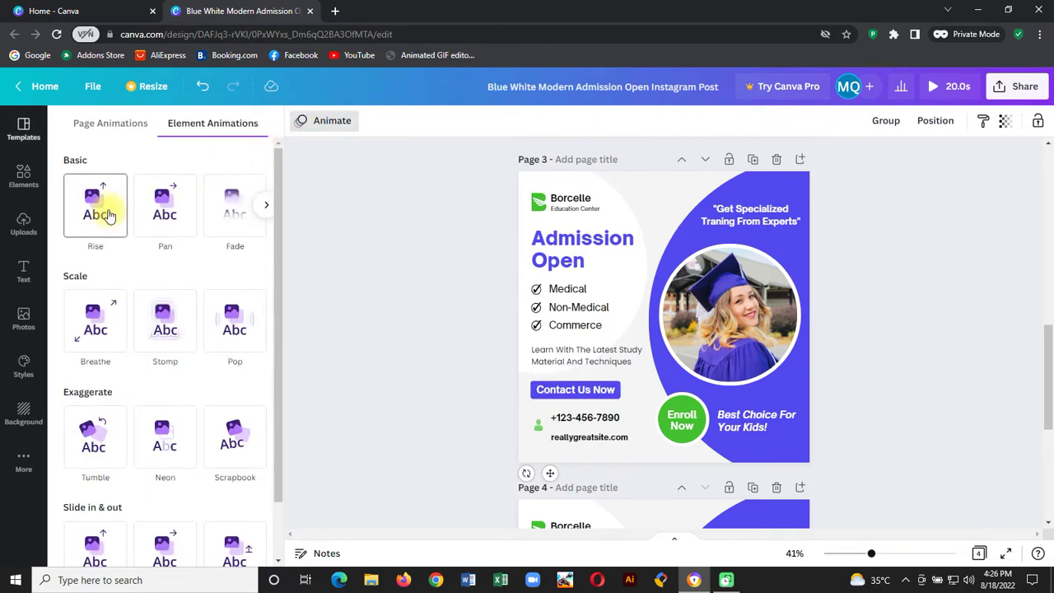
pyautogui.click(109, 214)
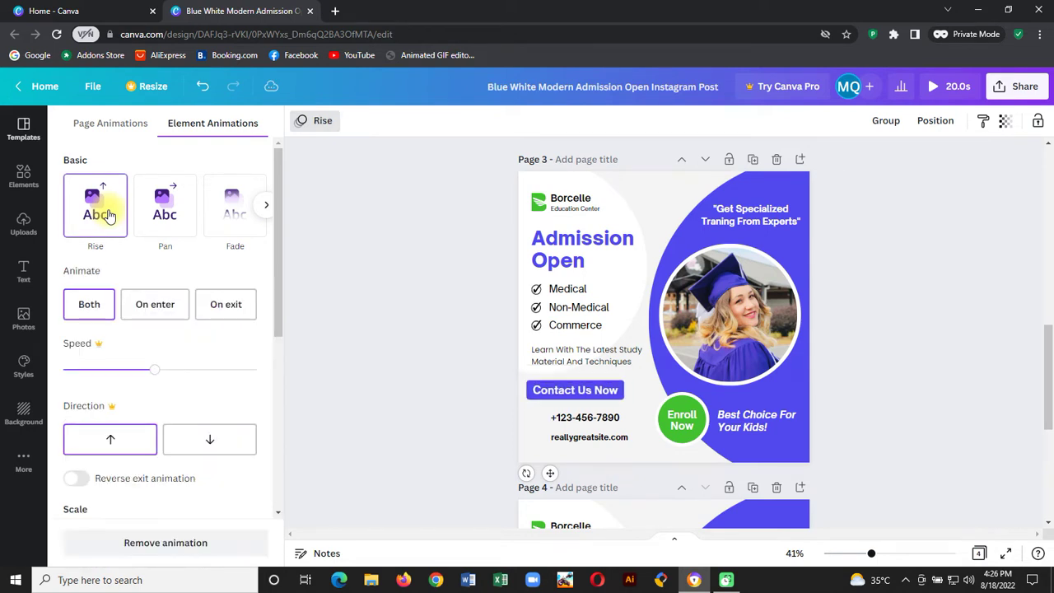
pyautogui.click(148, 306)
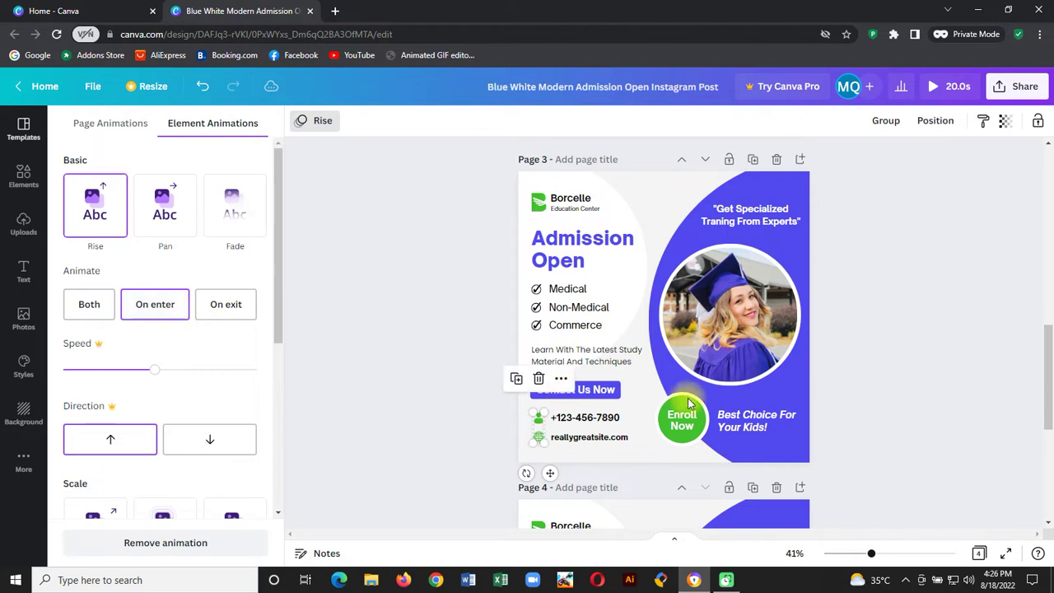
# Apply the Typewriter text animation to the phone number and website texts on page 3, animating on enter.
pyautogui.click(914, 307)
pyautogui.scroll(-3, 858, 310)
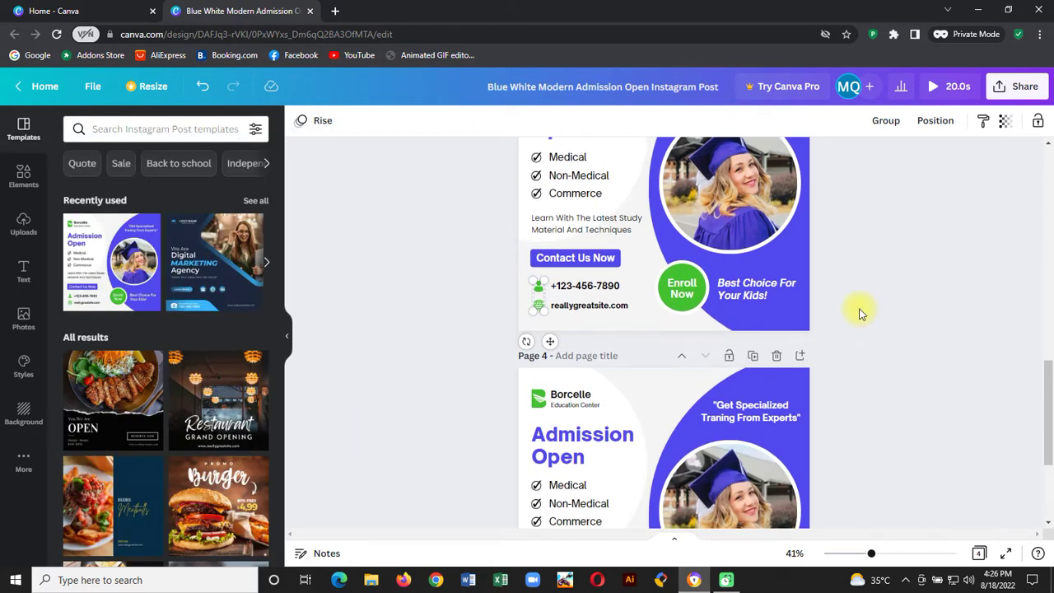
pyautogui.click(574, 288)
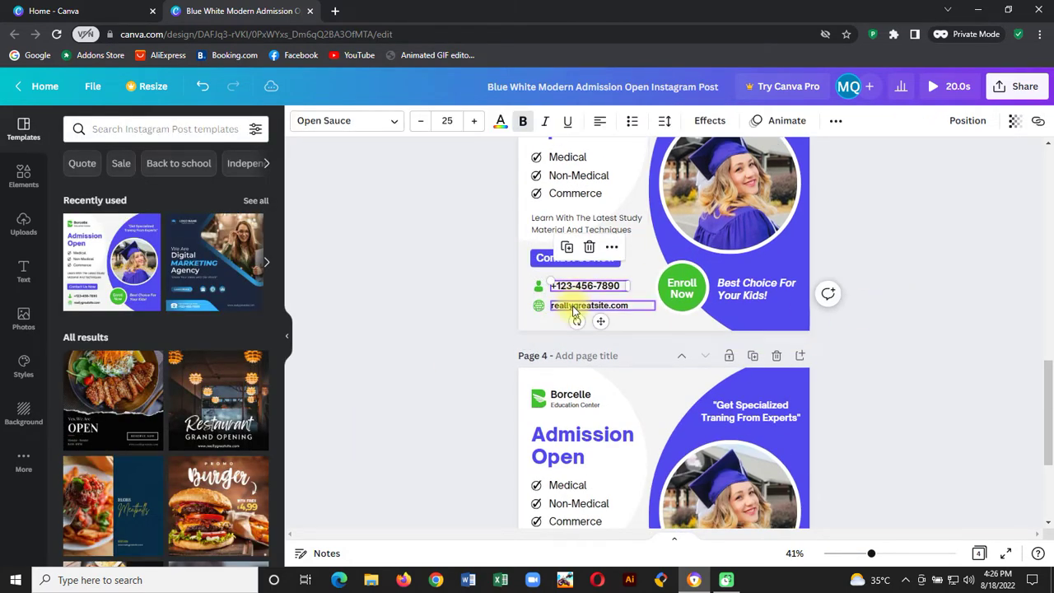
pyautogui.keyDown('shift'); pyautogui.click(574, 307); pyautogui.keyUp('shift')
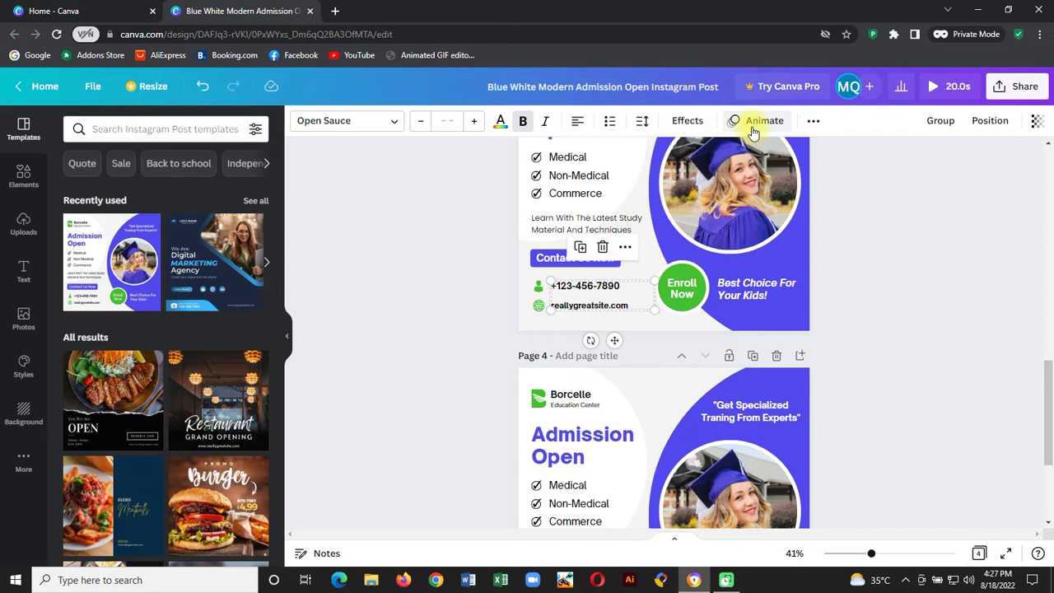
pyautogui.click(751, 131)
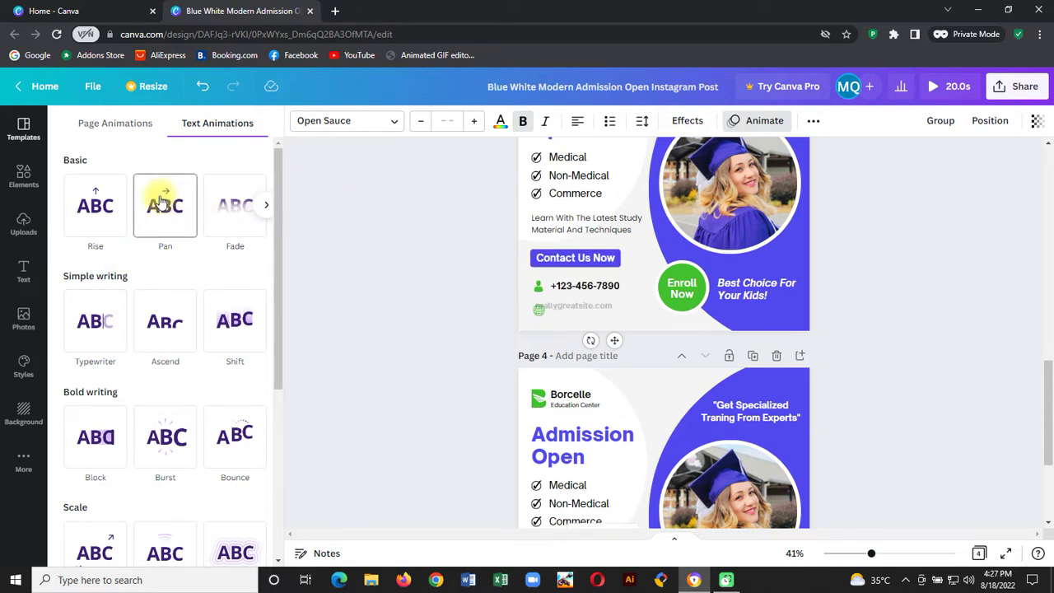
pyautogui.click(97, 337)
pyautogui.scroll(-1, 134, 344)
pyautogui.click(160, 354)
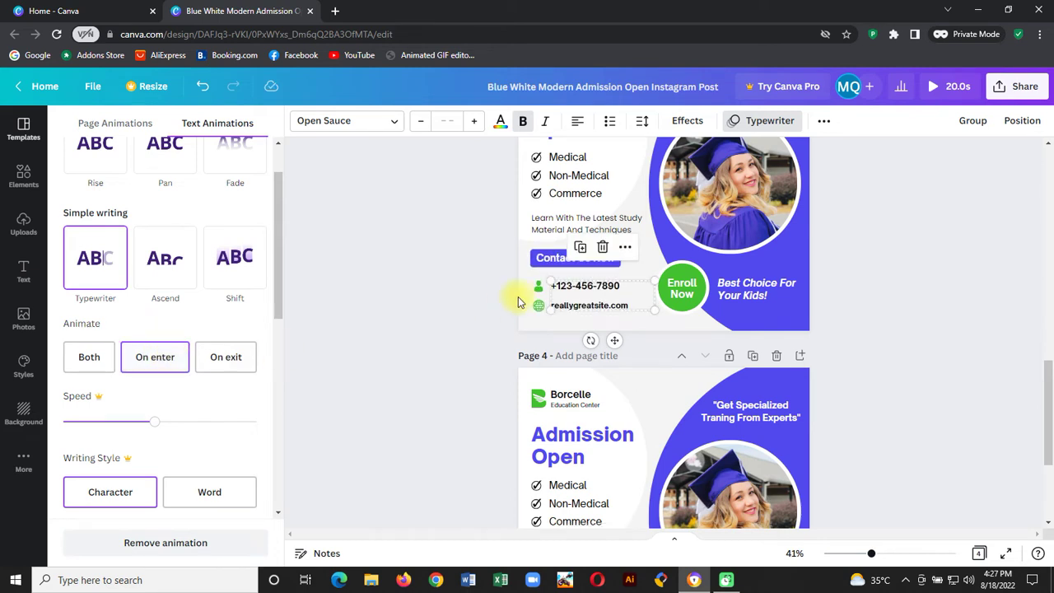
pyautogui.click(449, 289)
pyautogui.click(459, 290)
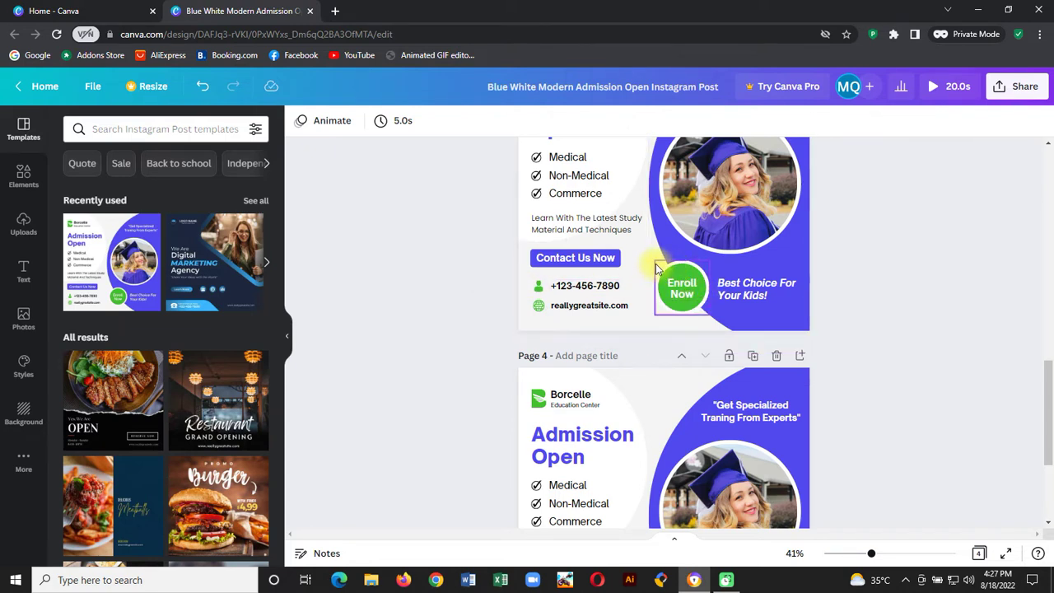
# Apply the slide-in Rise animation to the green "Enroll Now" badge on page 3 and set it to animate on enter.
pyautogui.click(656, 267)
pyautogui.moveTo(654, 262); pyautogui.dragTo(671, 278)
pyautogui.click(679, 288)
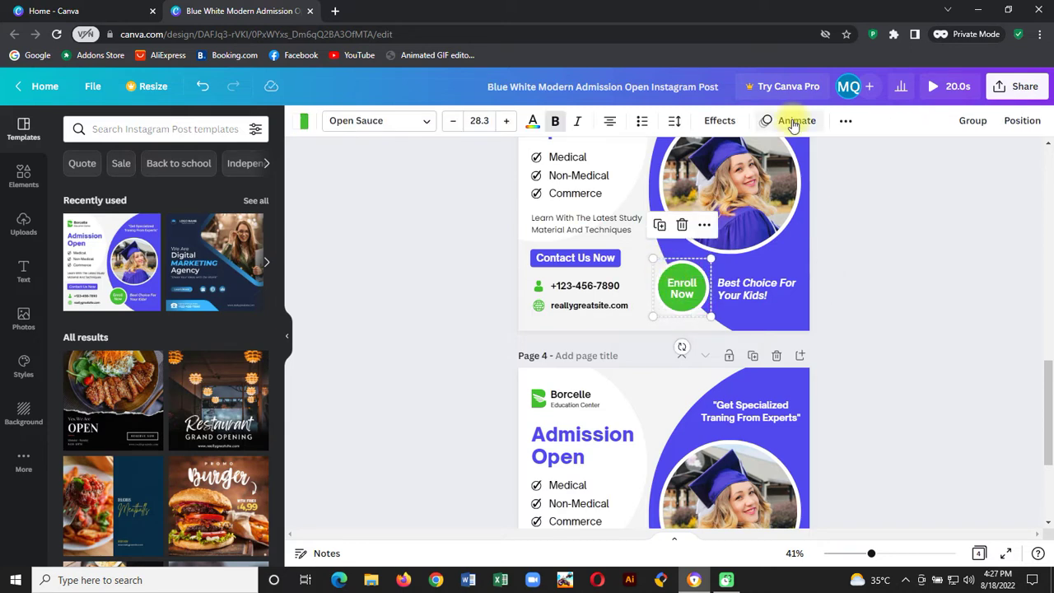
pyautogui.click(792, 121)
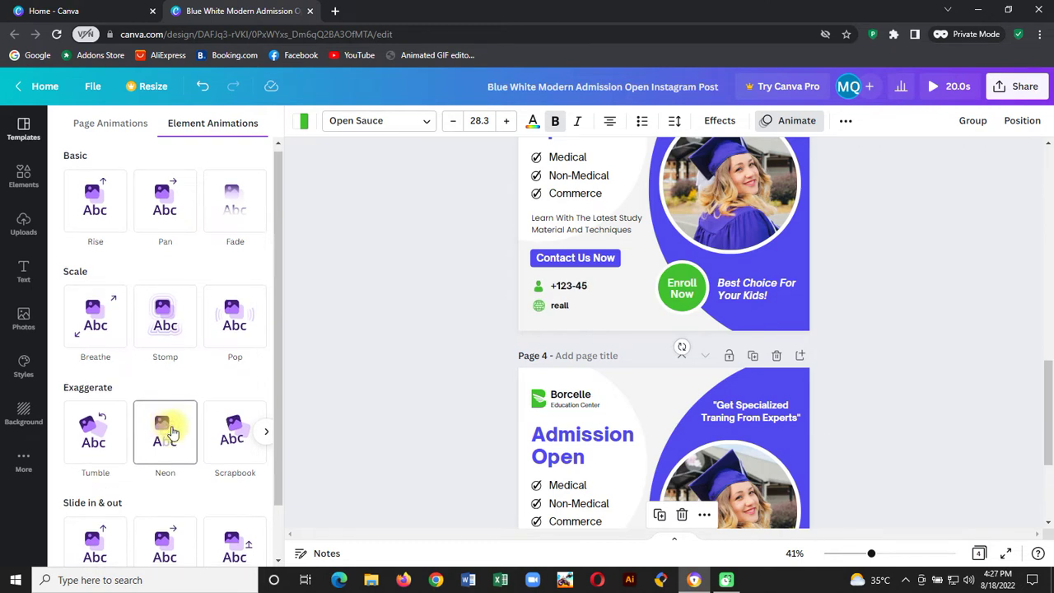
pyautogui.scroll(-1, 165, 461)
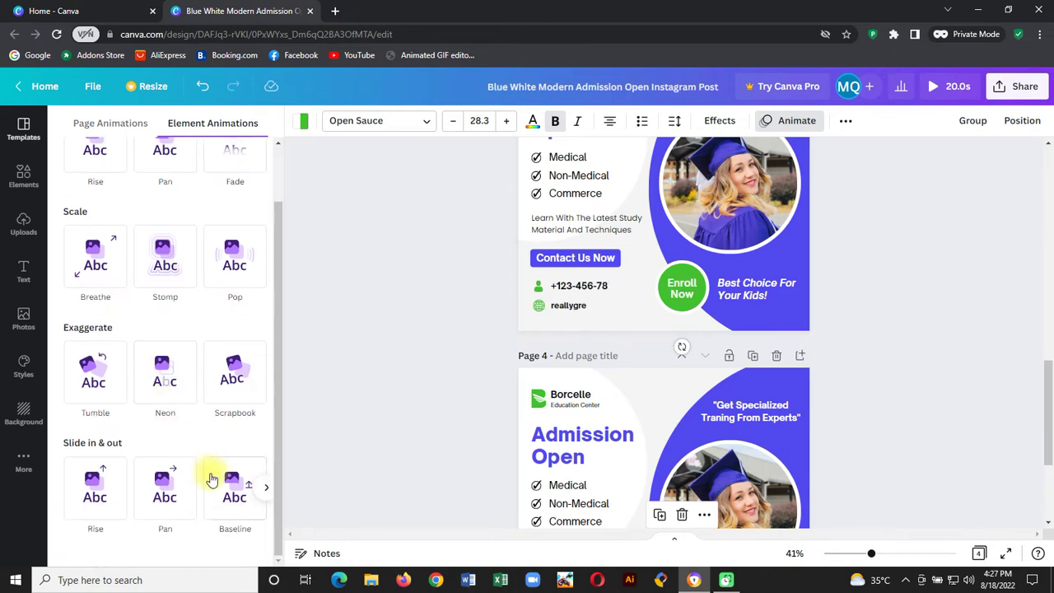
pyautogui.click(78, 500)
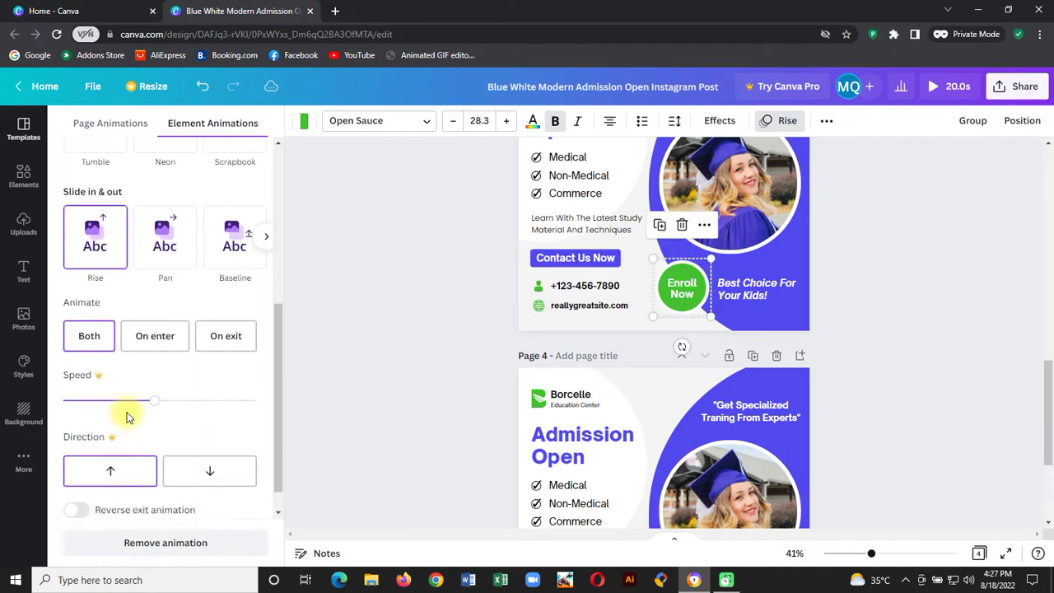
pyautogui.click(166, 334)
pyautogui.click(348, 337)
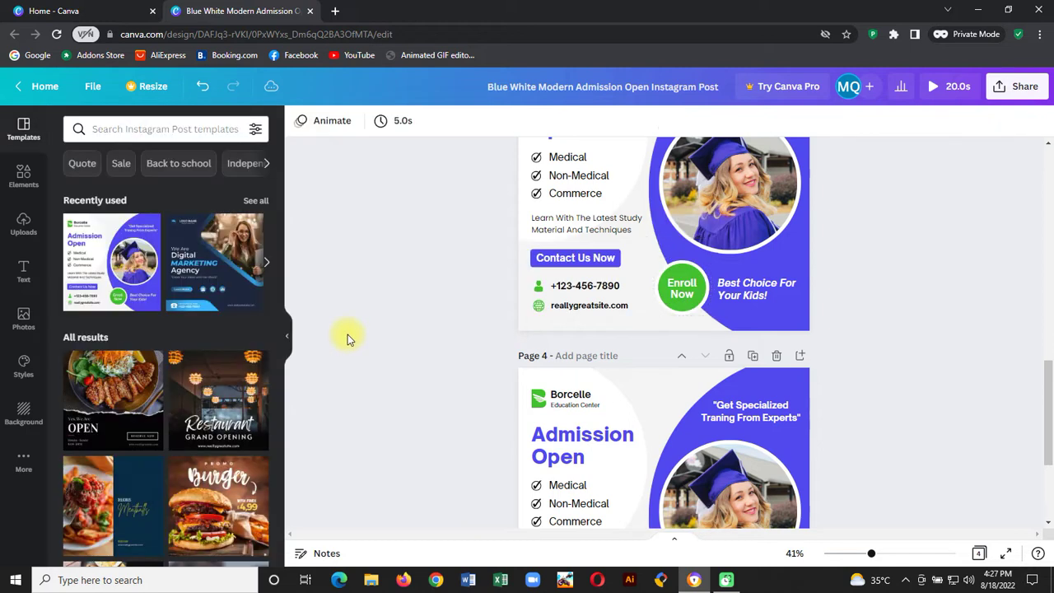
# Replace the circular graduate photo on page 2 with the recently used photo of the woman in a grey sweater.
pyautogui.scroll(-3, 935, 270)
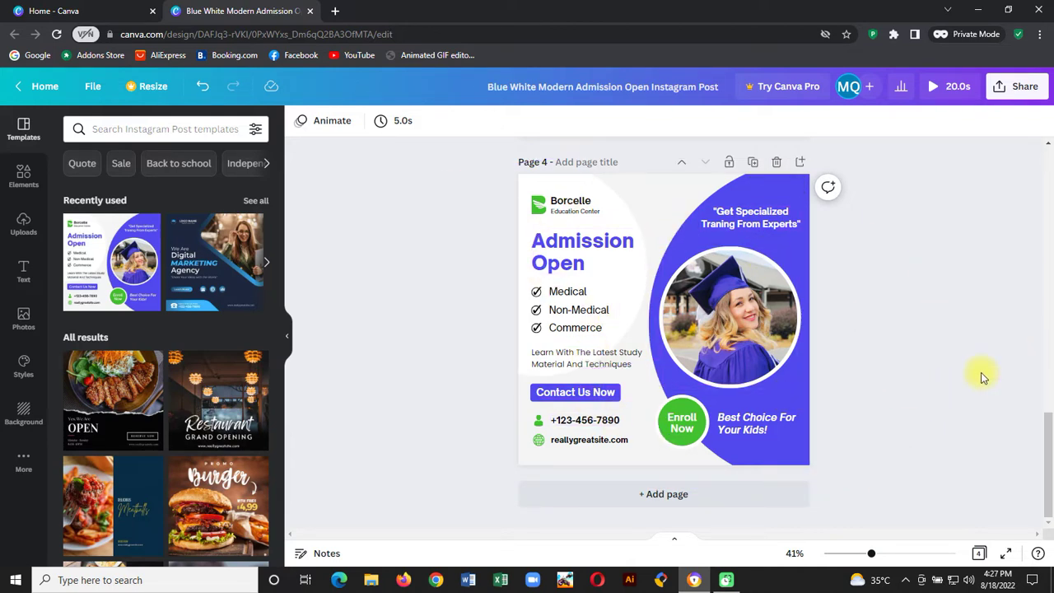
pyautogui.scroll(5, 949, 406)
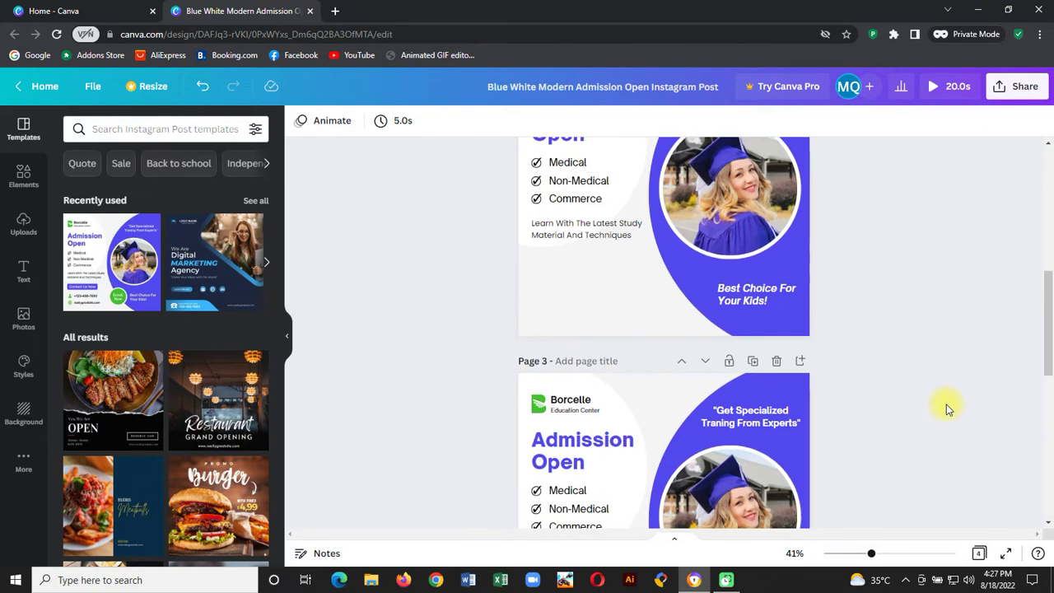
pyautogui.scroll(5, 745, 228)
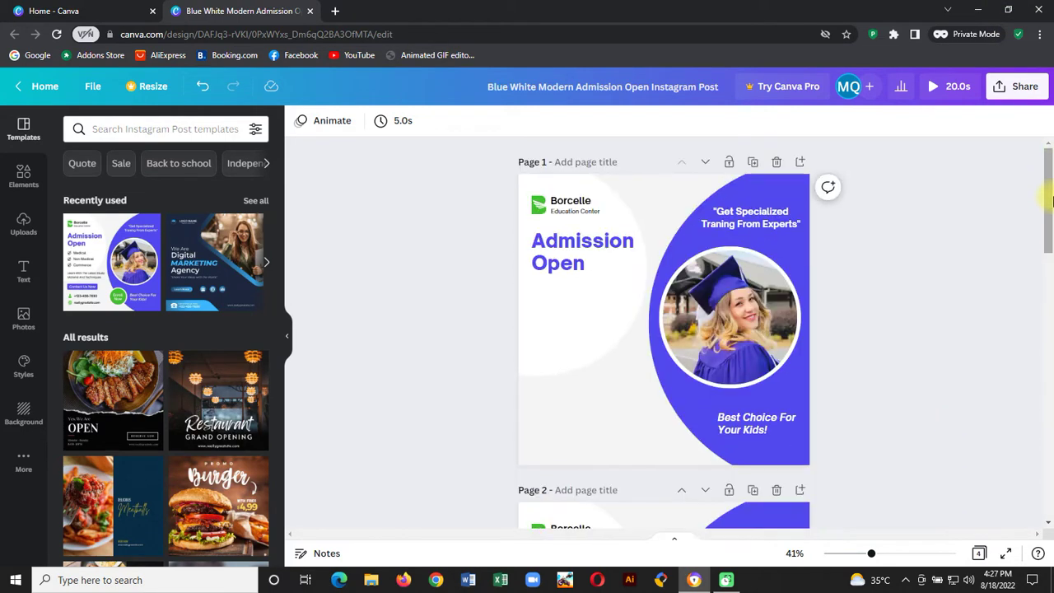
pyautogui.scroll(-5, 1044, 247)
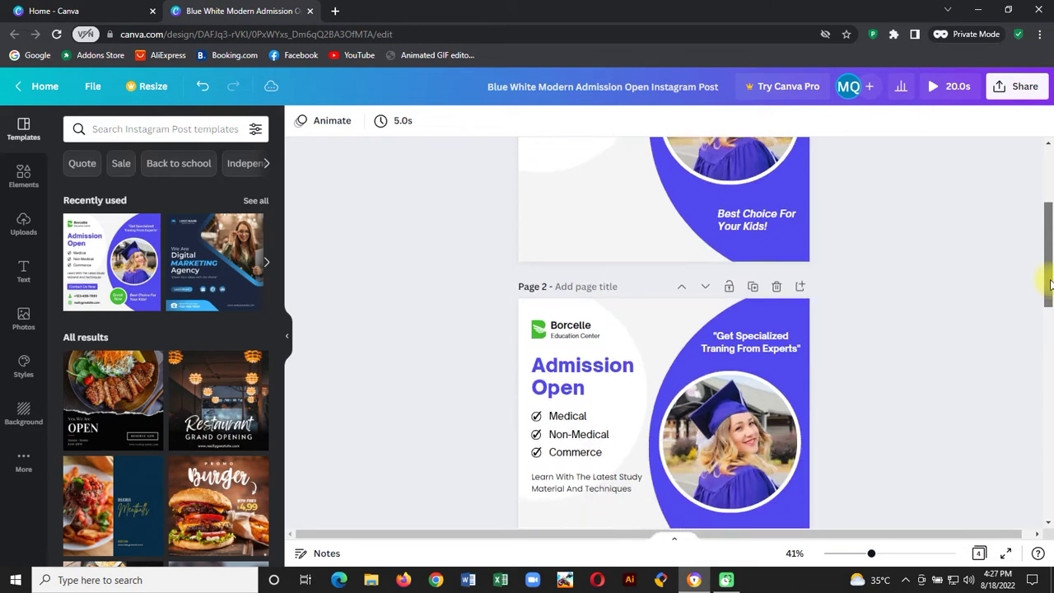
pyautogui.click(732, 253)
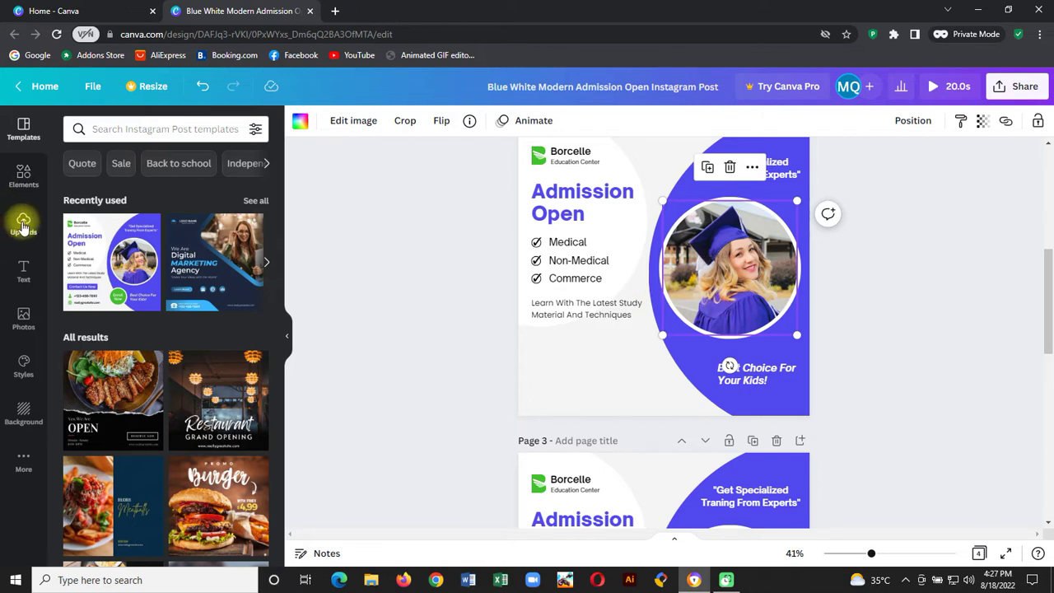
pyautogui.click(23, 330)
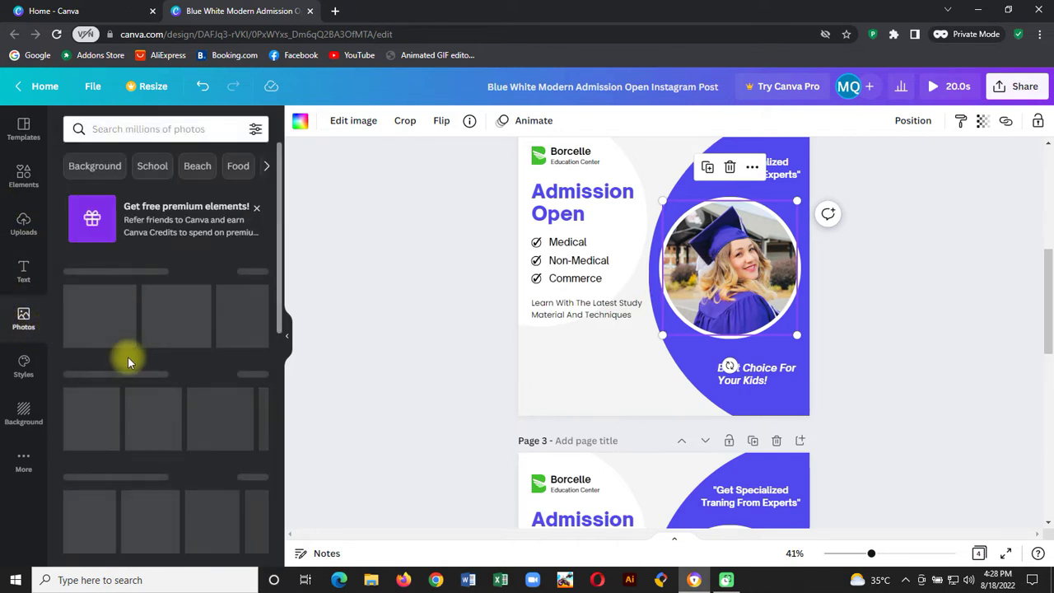
pyautogui.moveTo(141, 328); pyautogui.dragTo(736, 250)
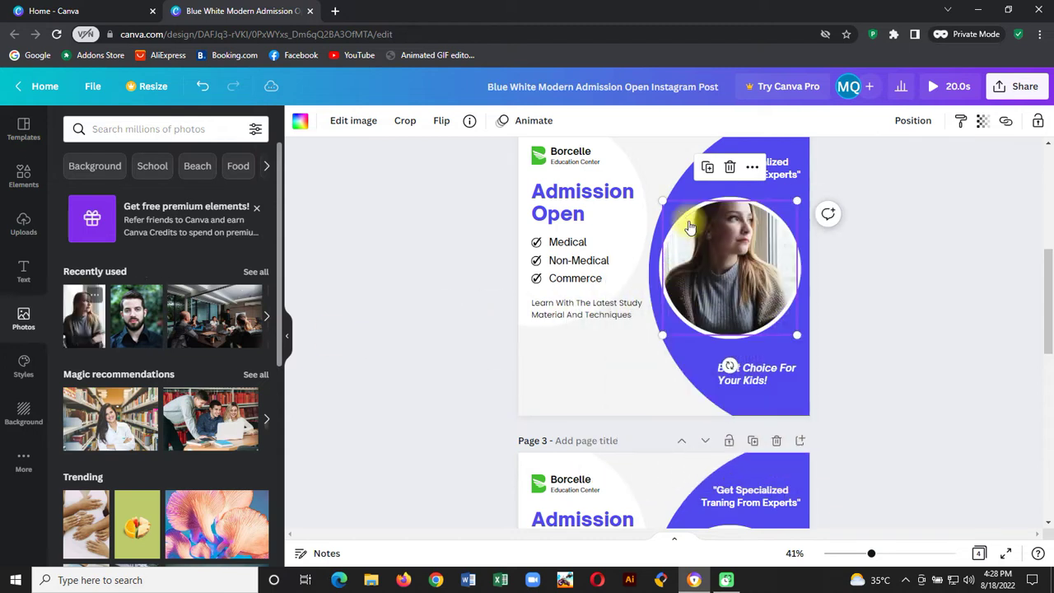
pyautogui.doubleClick(736, 249)
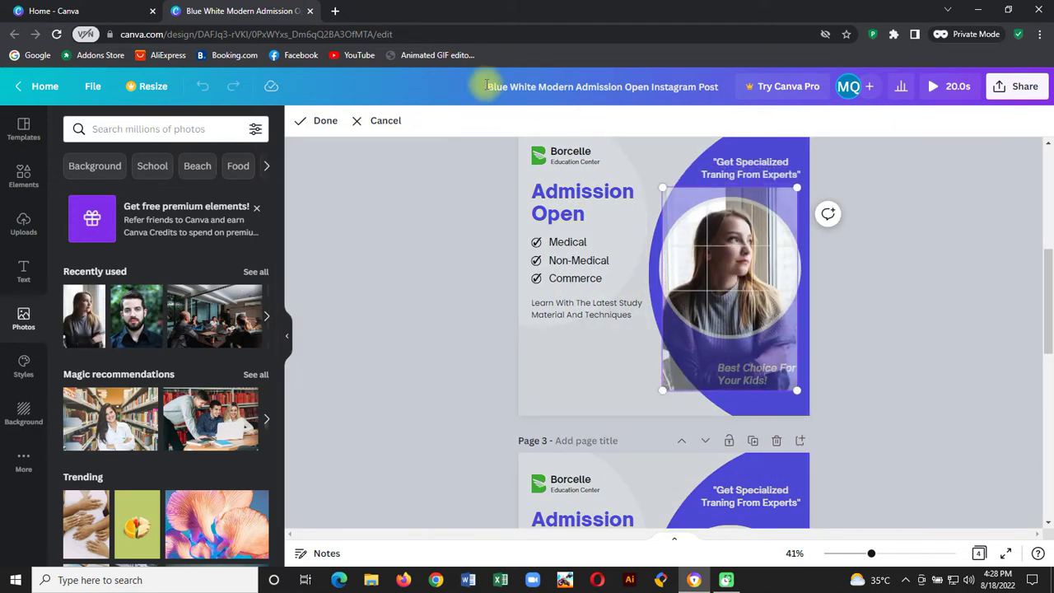
pyautogui.click(906, 262)
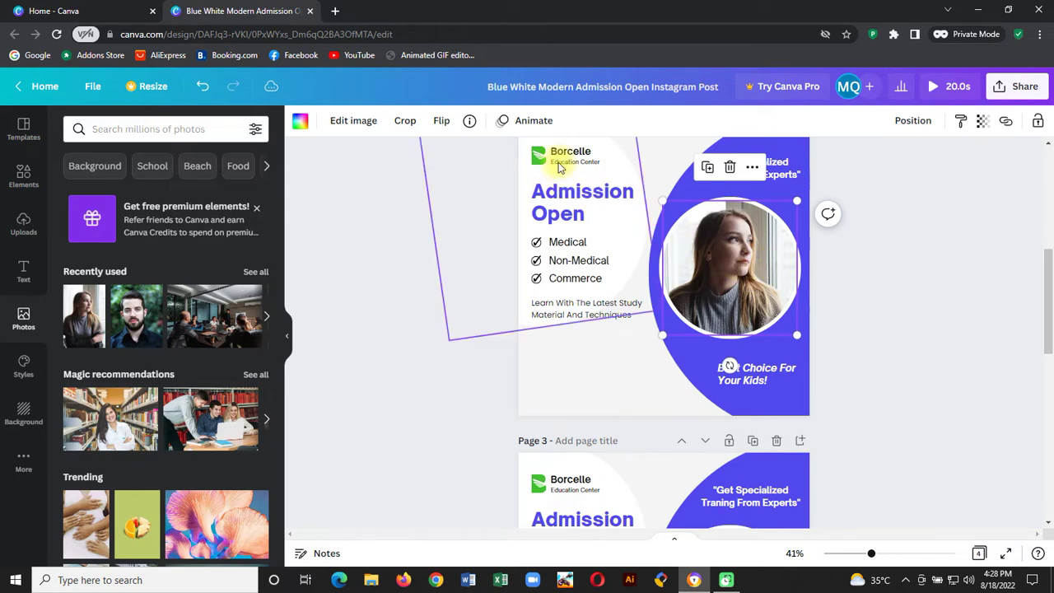
# Apply the Fade photo animation to the circular photo on page 2, animating on enter.
pyautogui.click(534, 121)
pyautogui.click(227, 243)
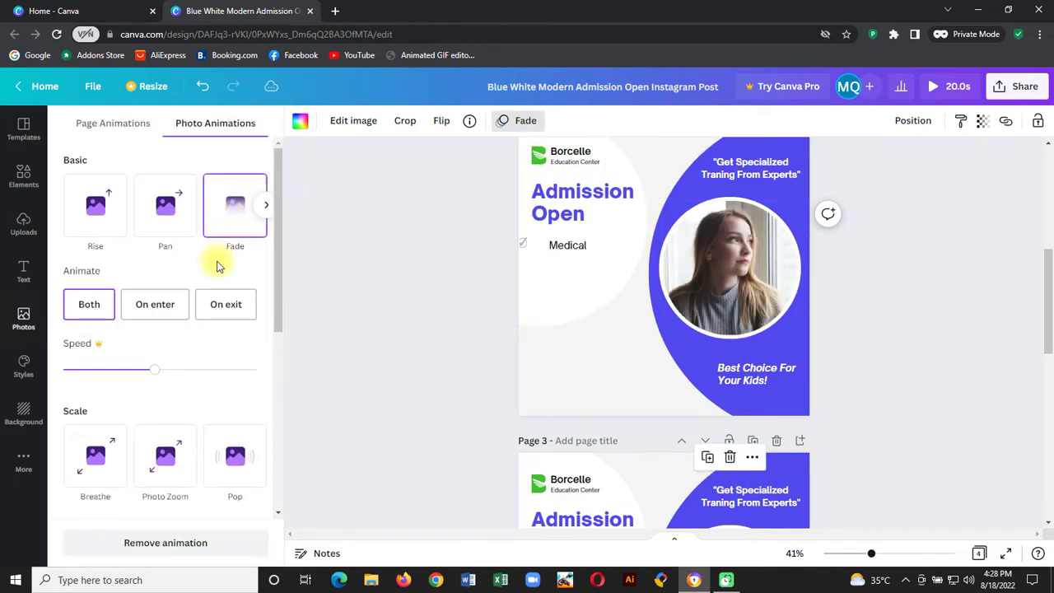
pyautogui.click(161, 304)
pyautogui.click(426, 234)
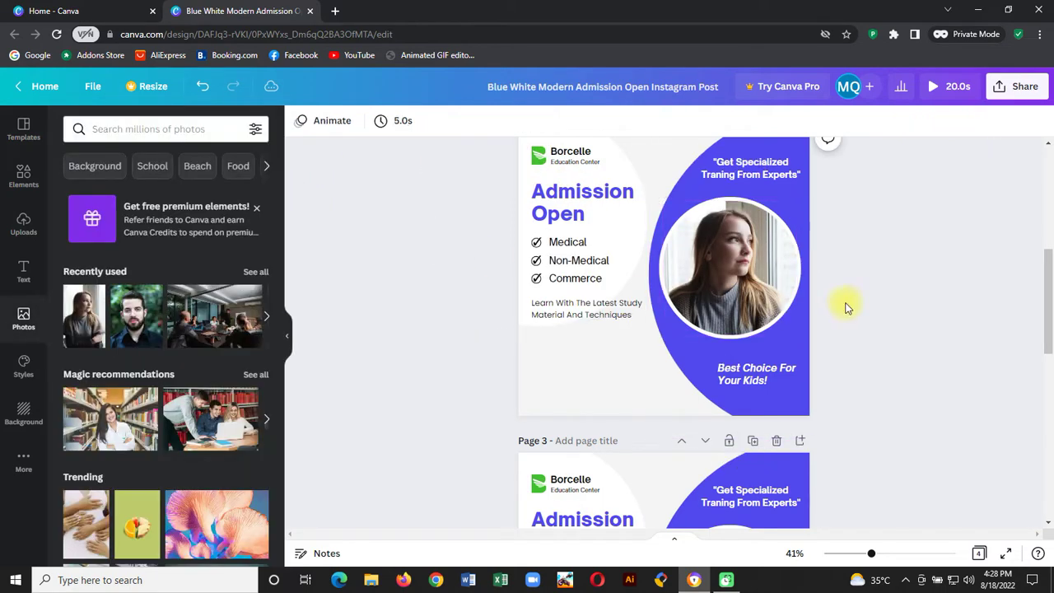
# Replace the circular graduate photo on page 3 with the recently used portrait of the bearded man.
pyautogui.scroll(5, 823, 303)
pyautogui.scroll(-3, 880, 295)
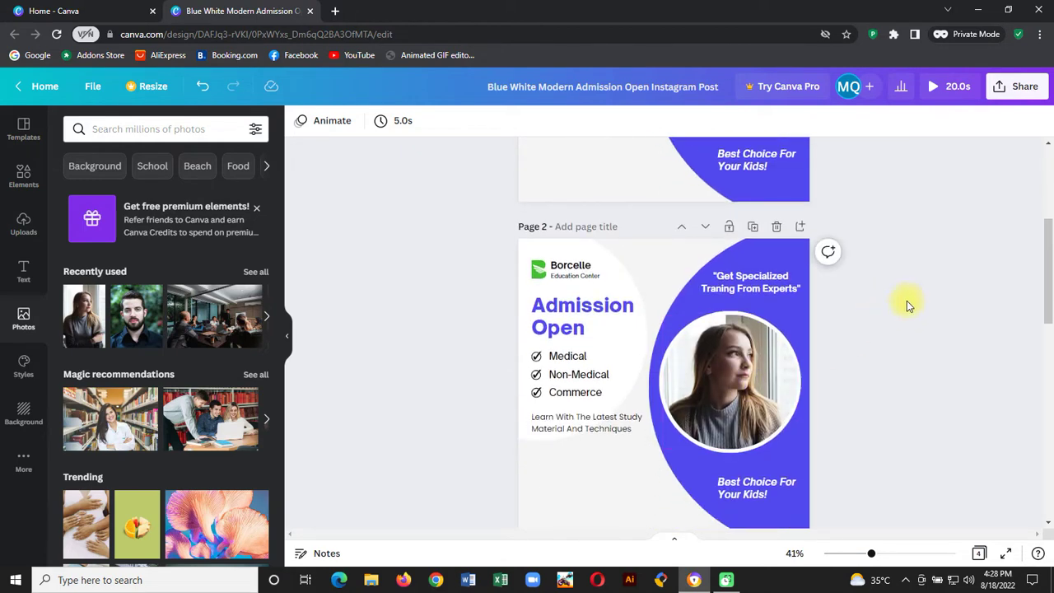
pyautogui.scroll(-5, 905, 306)
pyautogui.click(720, 317)
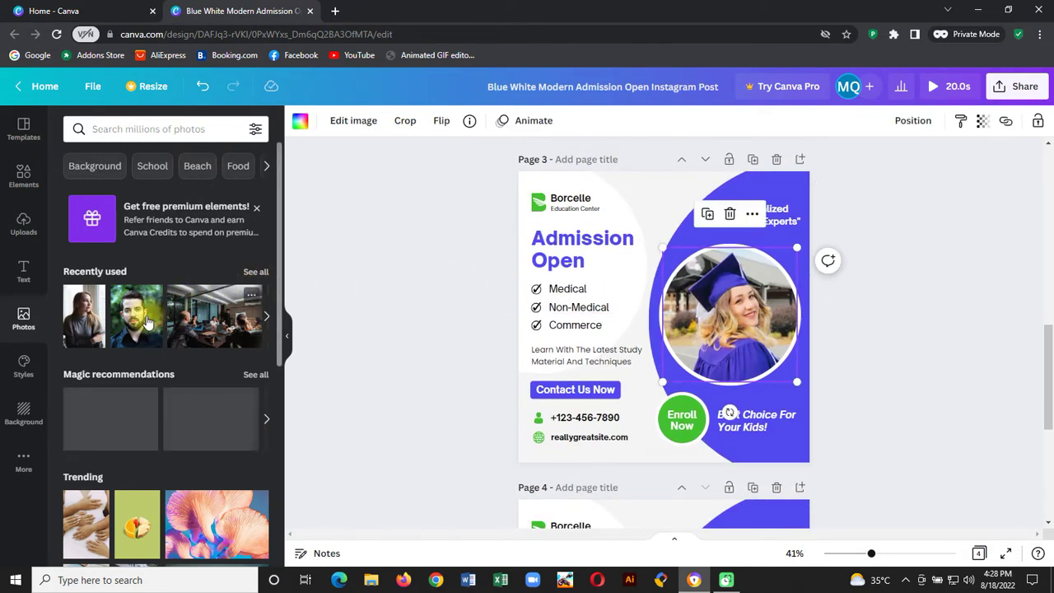
pyautogui.click(156, 319)
pyautogui.moveTo(742, 321); pyautogui.dragTo(745, 325)
pyautogui.doubleClick(750, 327)
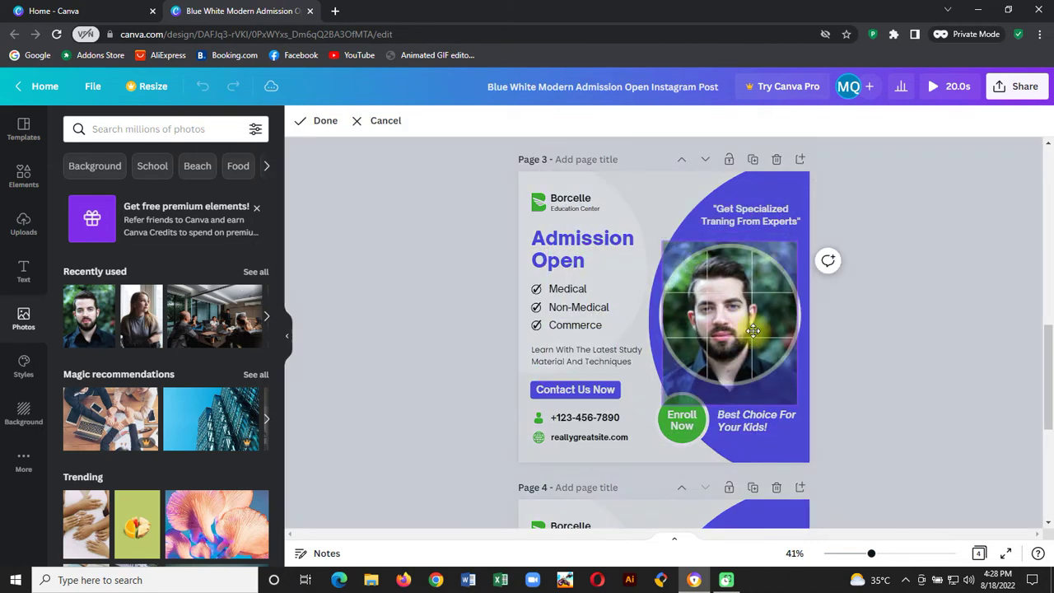
pyautogui.click(945, 301)
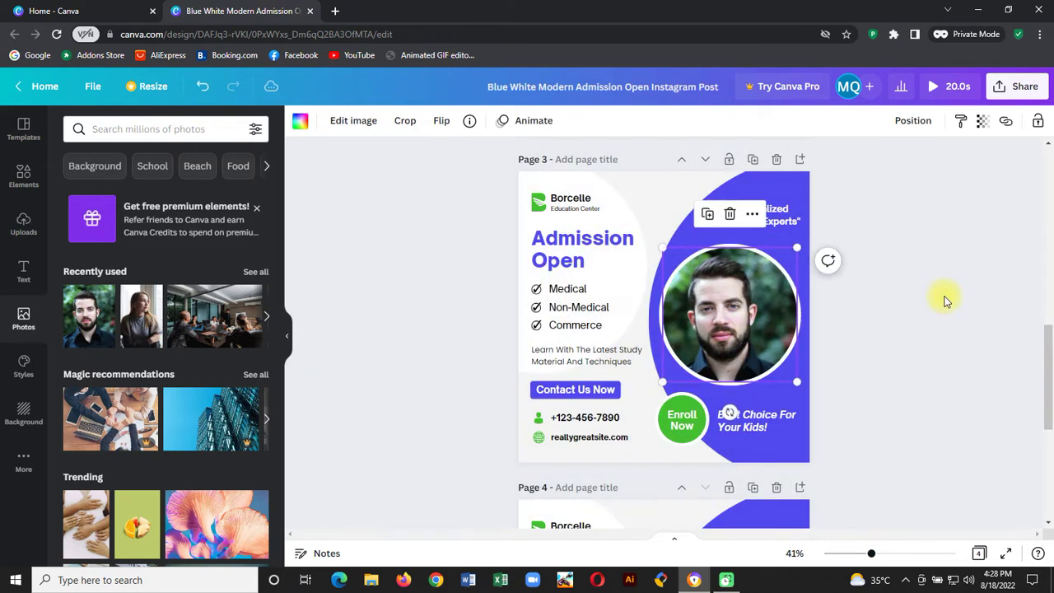
# Apply the Fade photo animation to the bearded man's photo on page 3, animating on enter.
pyautogui.click(537, 122)
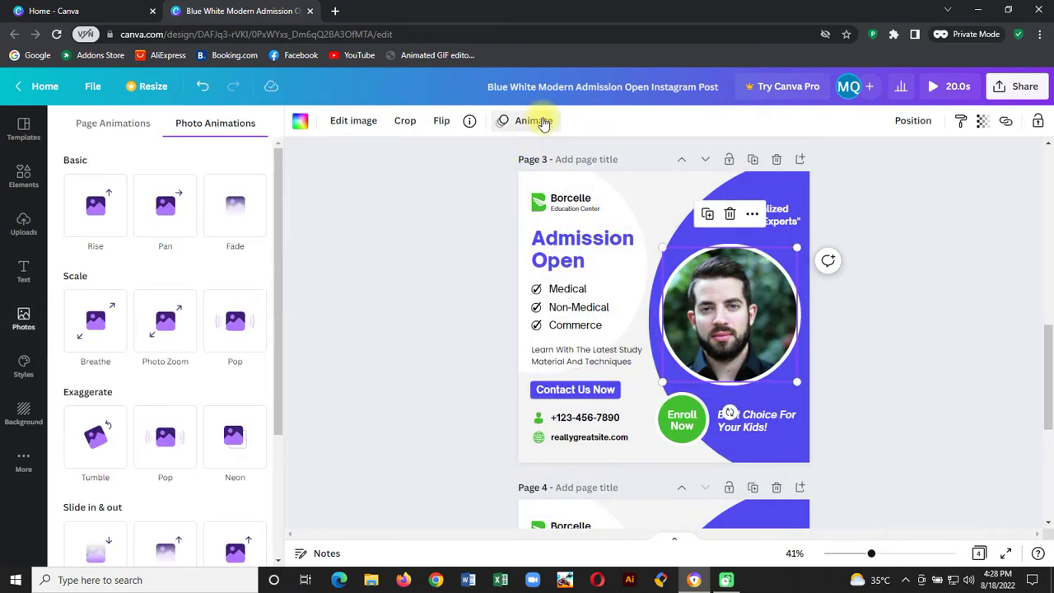
pyautogui.click(232, 205)
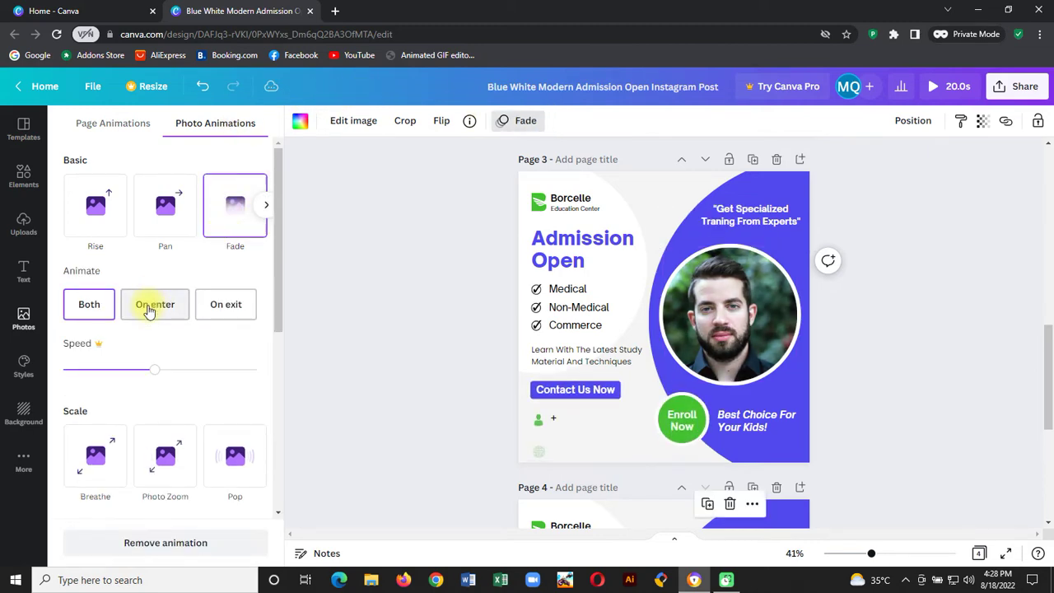
pyautogui.click(370, 280)
# Apply the Fade photo animation to the graduate photo on page 4 and set it to animate on enter.
pyautogui.scroll(-4, 732, 324)
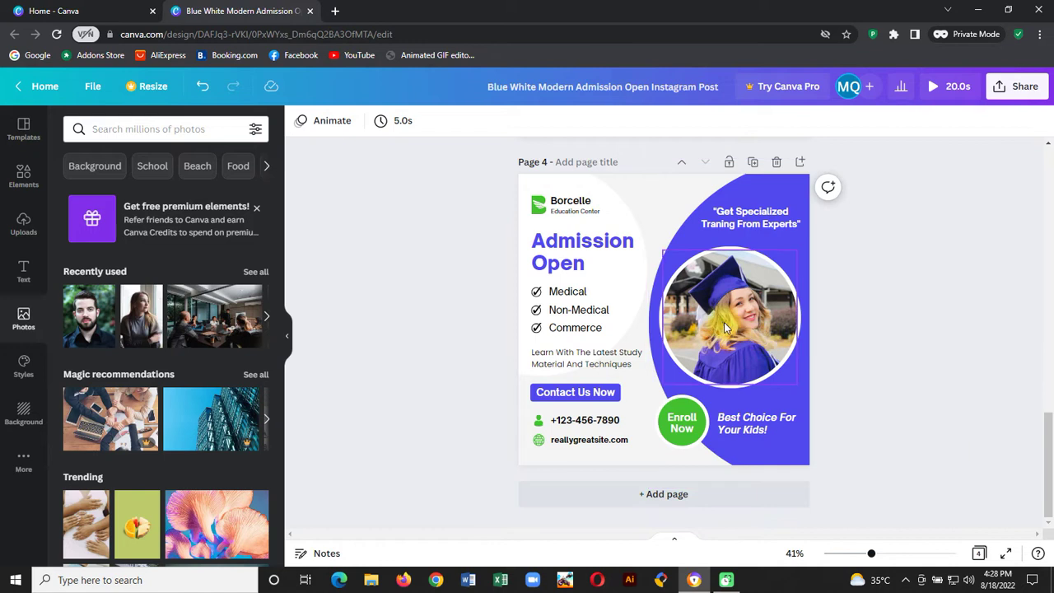
pyautogui.click(724, 322)
pyautogui.click(519, 120)
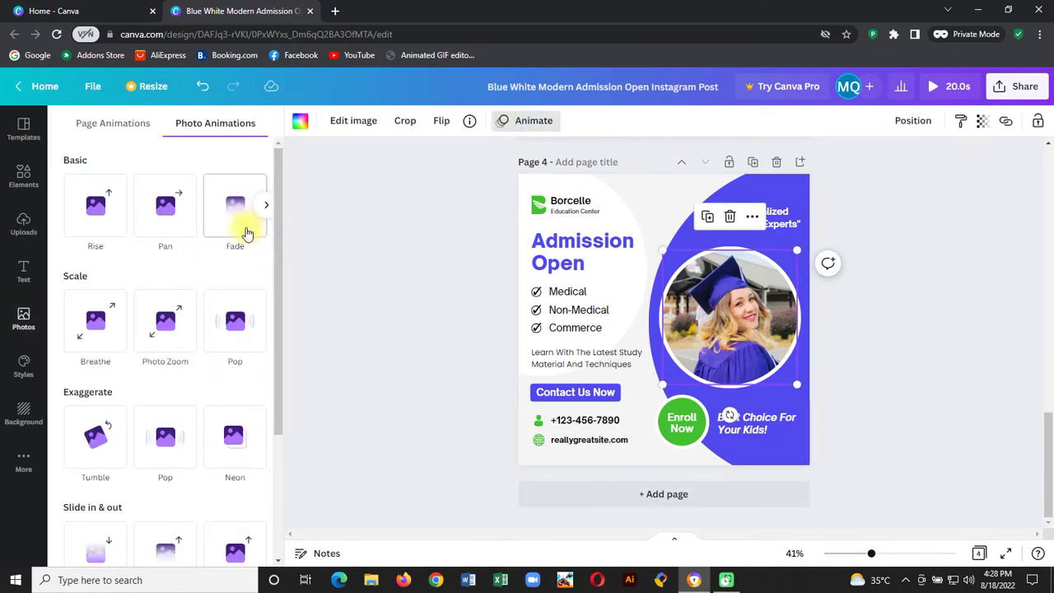
pyautogui.click(245, 231)
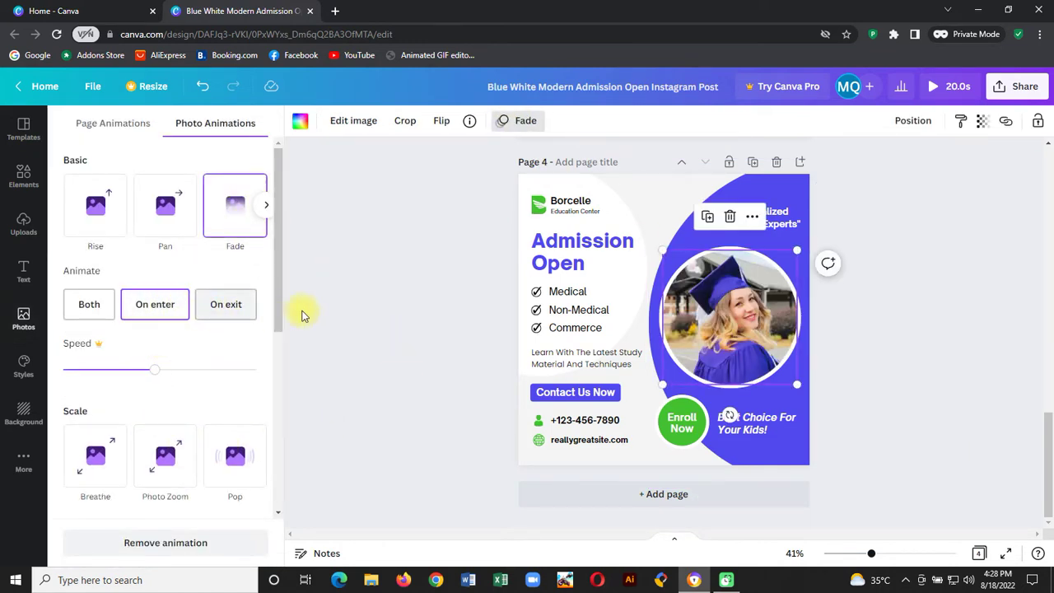
pyautogui.click(381, 306)
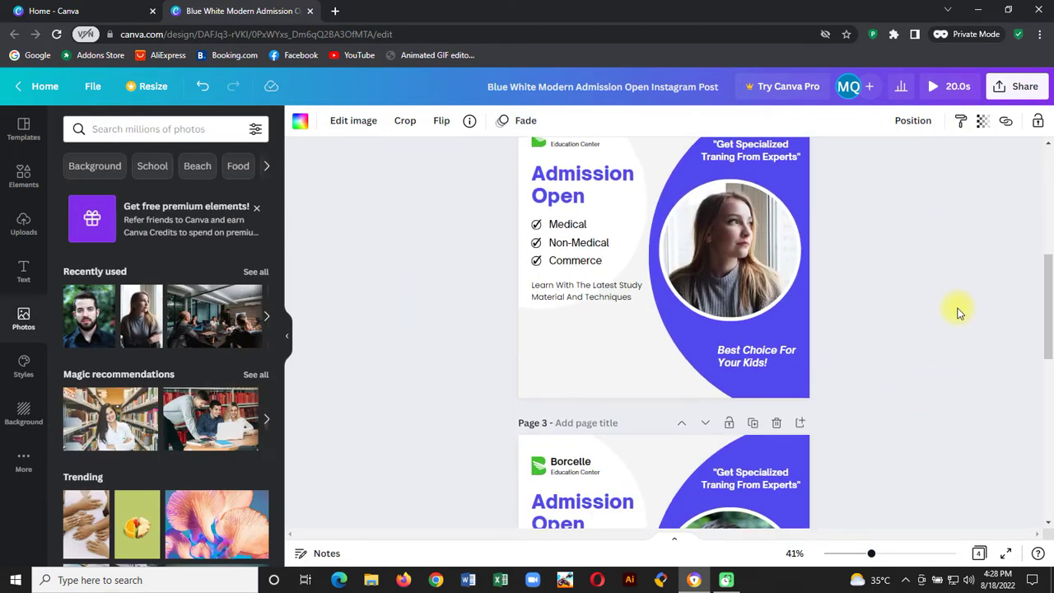
# Set the display timing of page 1 to 2.5 seconds.
pyautogui.scroll(5, 967, 308)
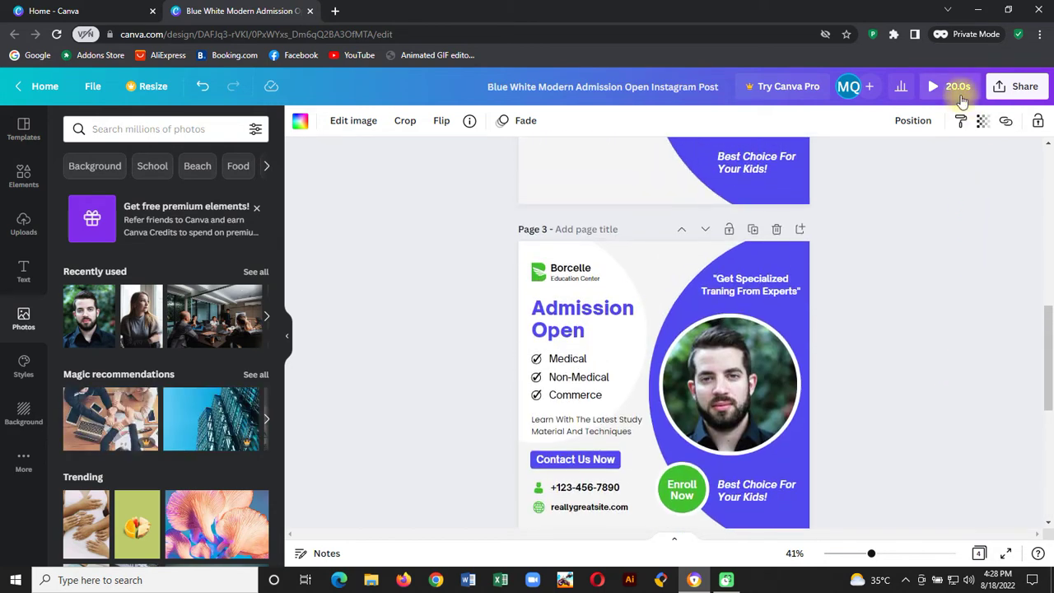
pyautogui.scroll(10, 1033, 366)
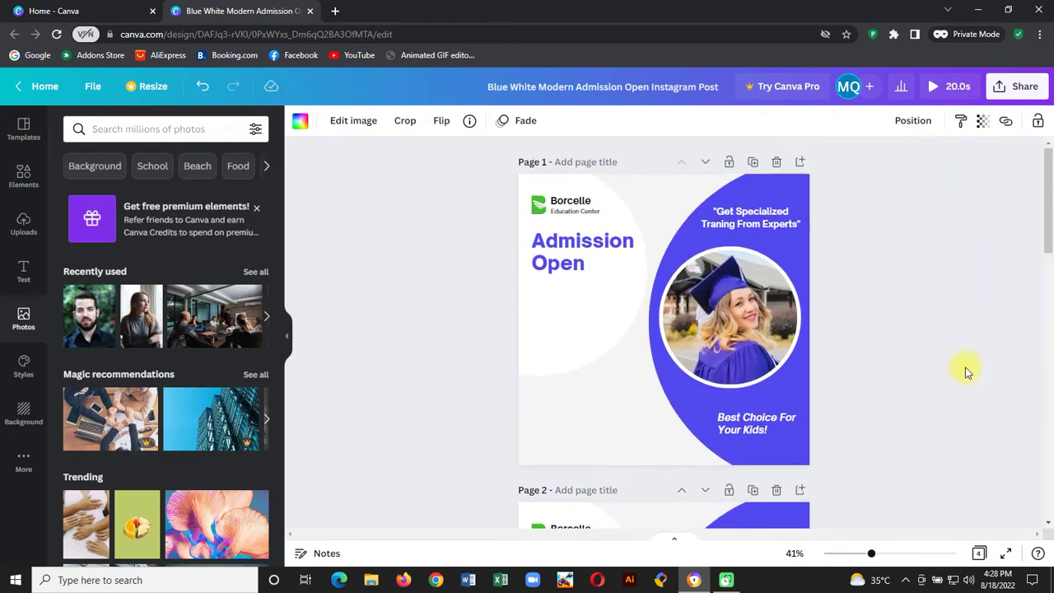
pyautogui.click(640, 186)
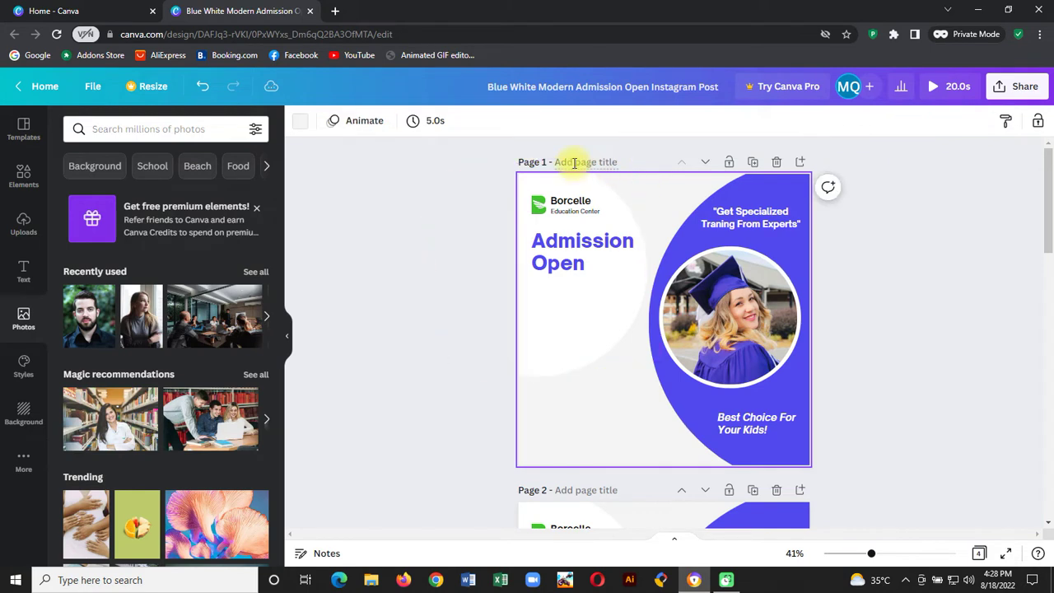
pyautogui.click(436, 122)
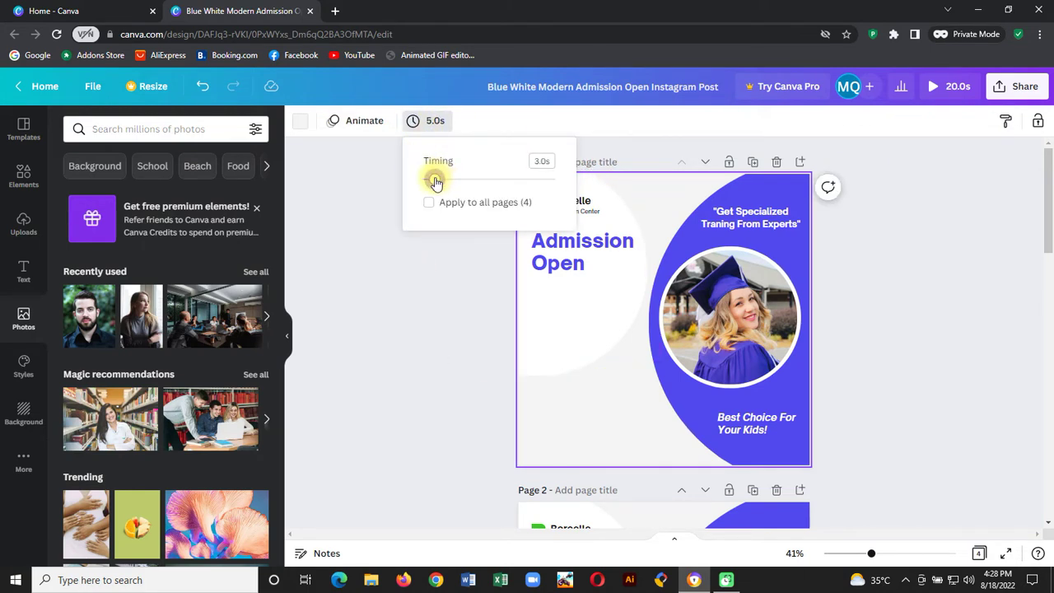
pyautogui.moveTo(434, 182); pyautogui.dragTo(430, 176)
pyautogui.click(917, 305)
# Set the timing of page 2 to 2.5 seconds and apply it to all four pages.
pyautogui.scroll(-4, 918, 305)
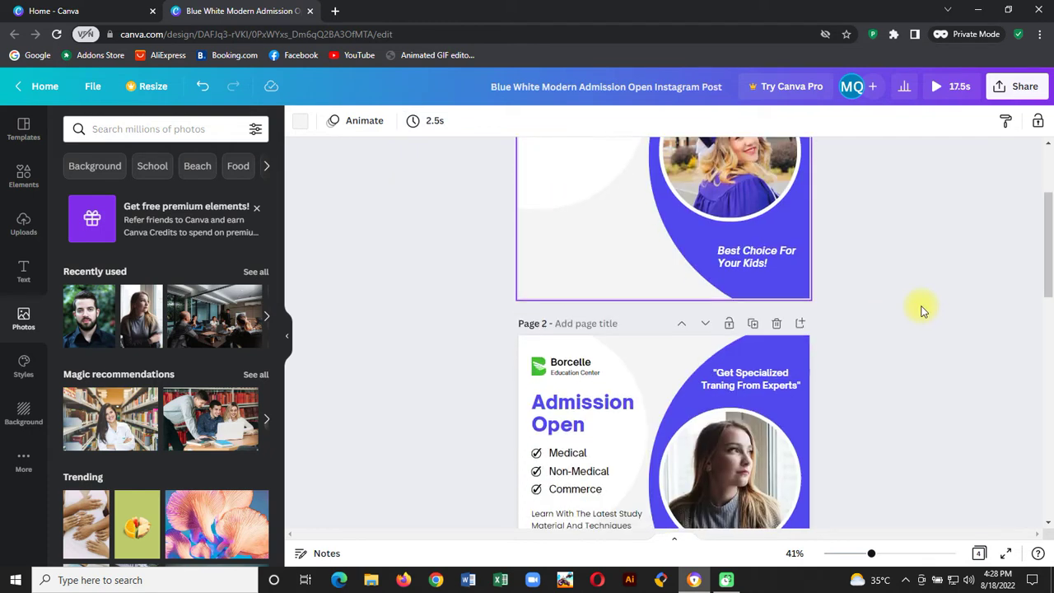
pyautogui.click(640, 255)
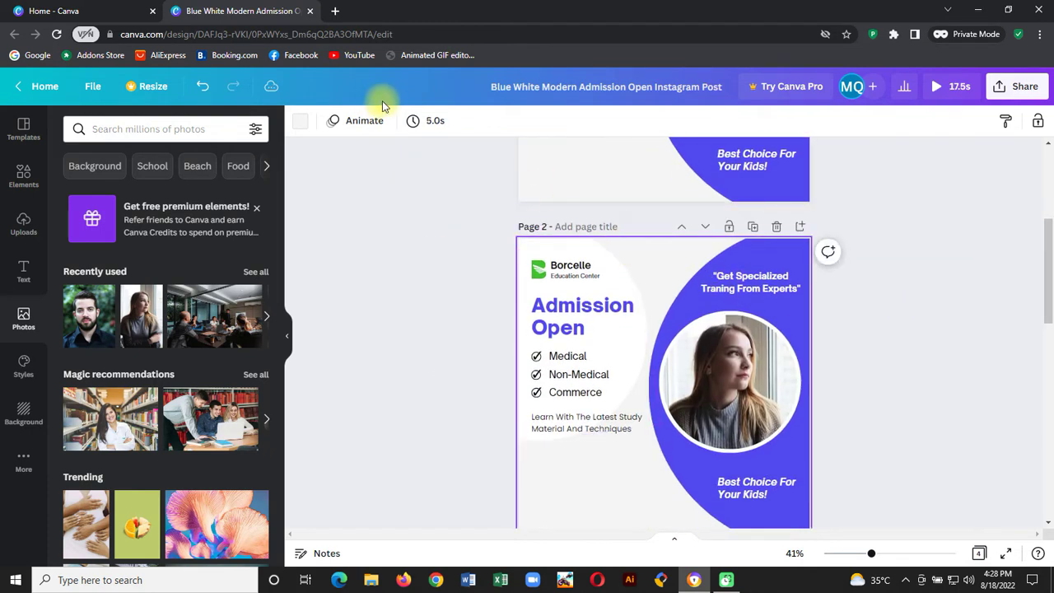
pyautogui.click(431, 124)
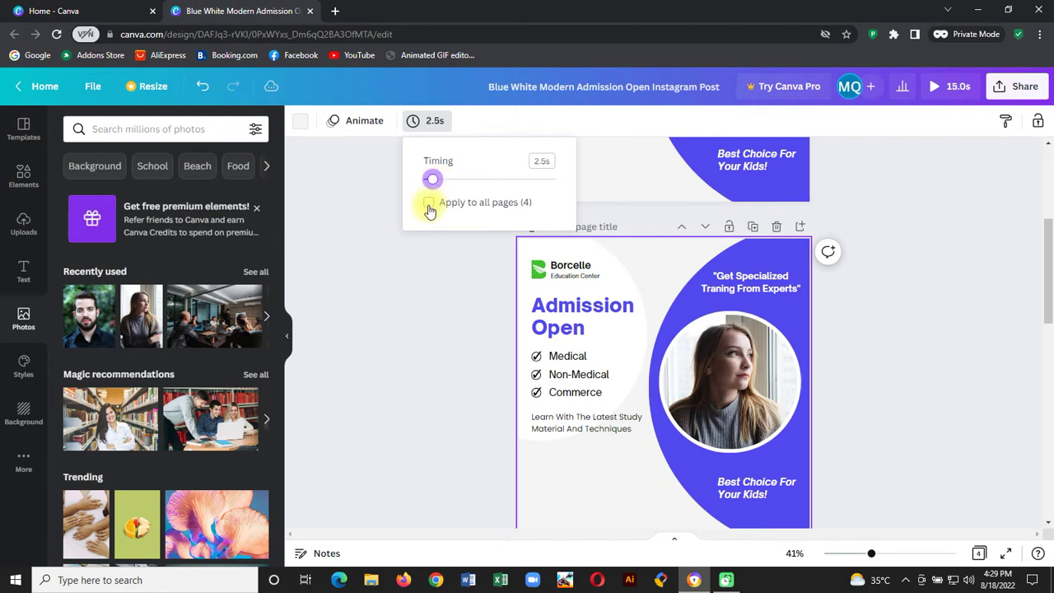
pyautogui.click(429, 204)
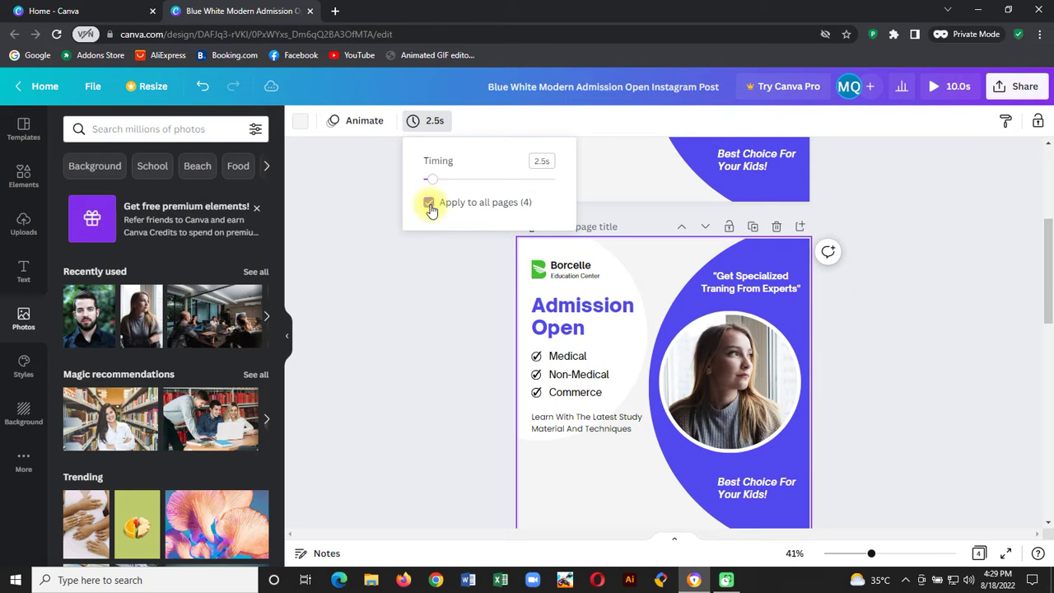
pyautogui.click(425, 277)
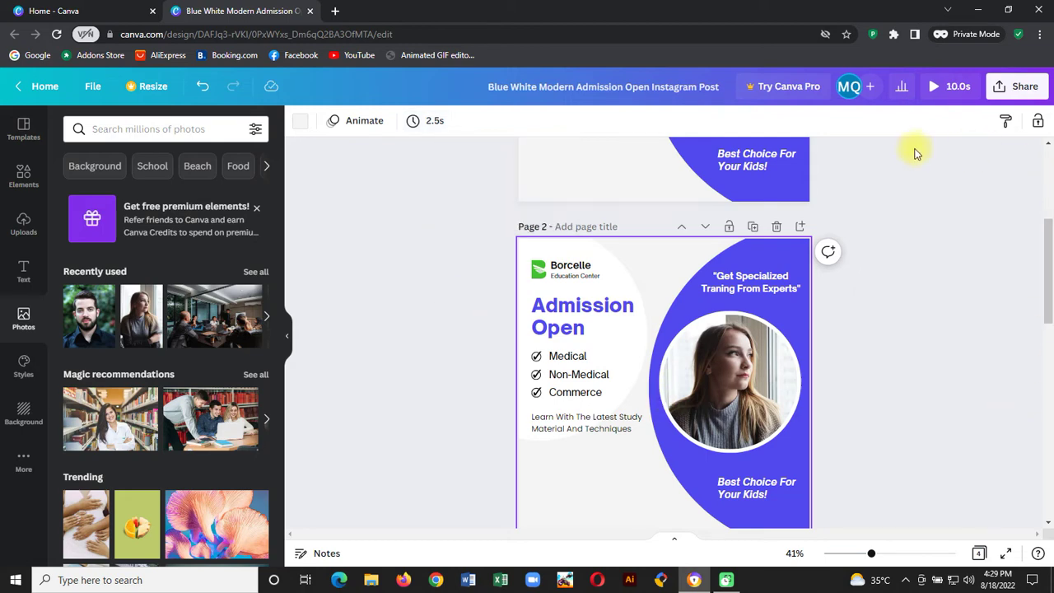
# Download all four pages of the design as a GIF and open the downloaded file.
pyautogui.scroll(-8, 927, 257)
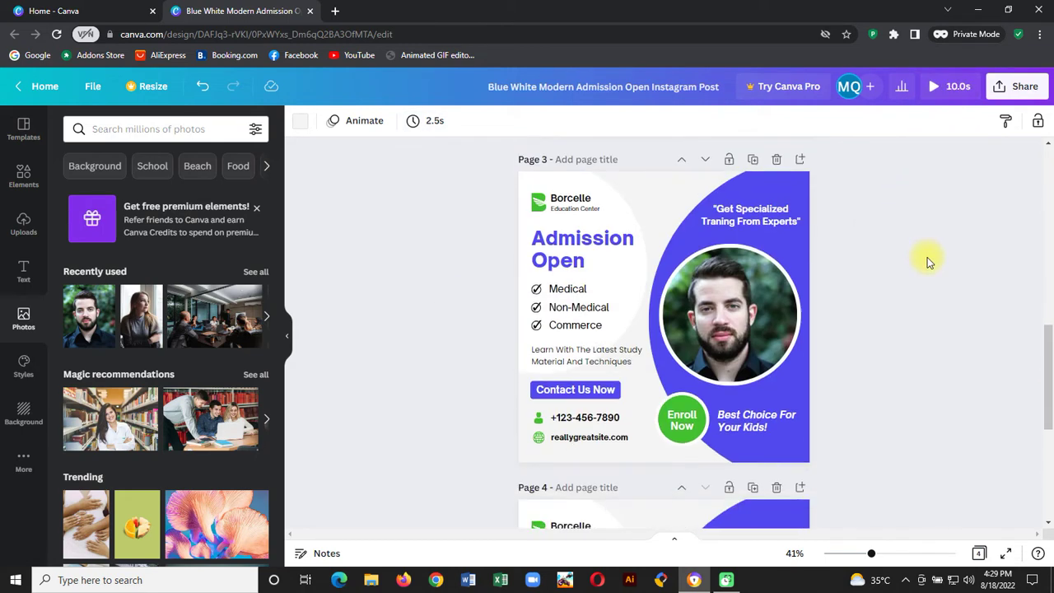
pyautogui.scroll(10, 927, 257)
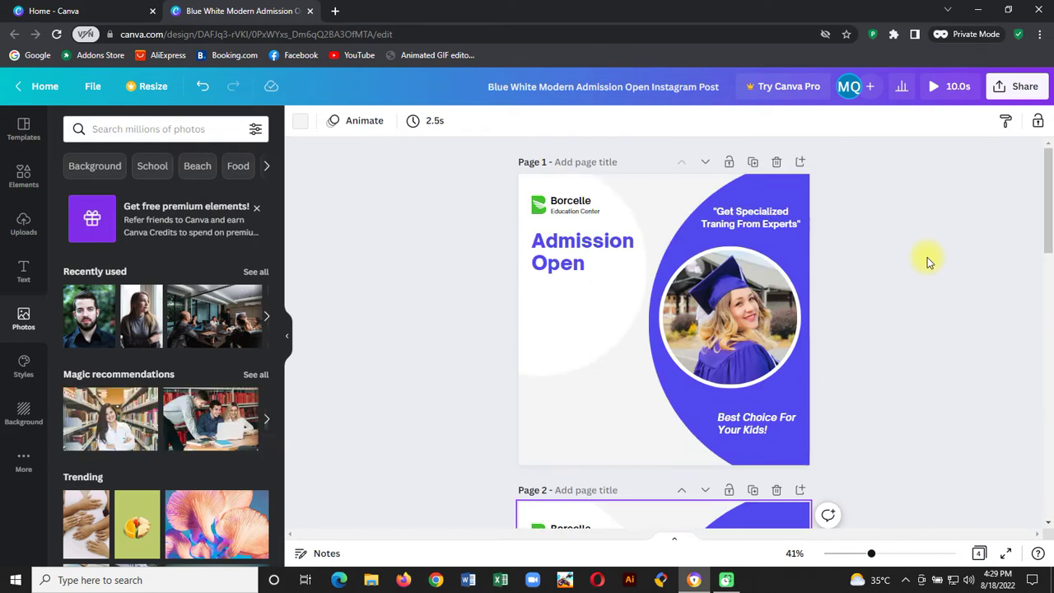
pyautogui.click(1018, 87)
pyautogui.click(868, 420)
pyautogui.click(869, 420)
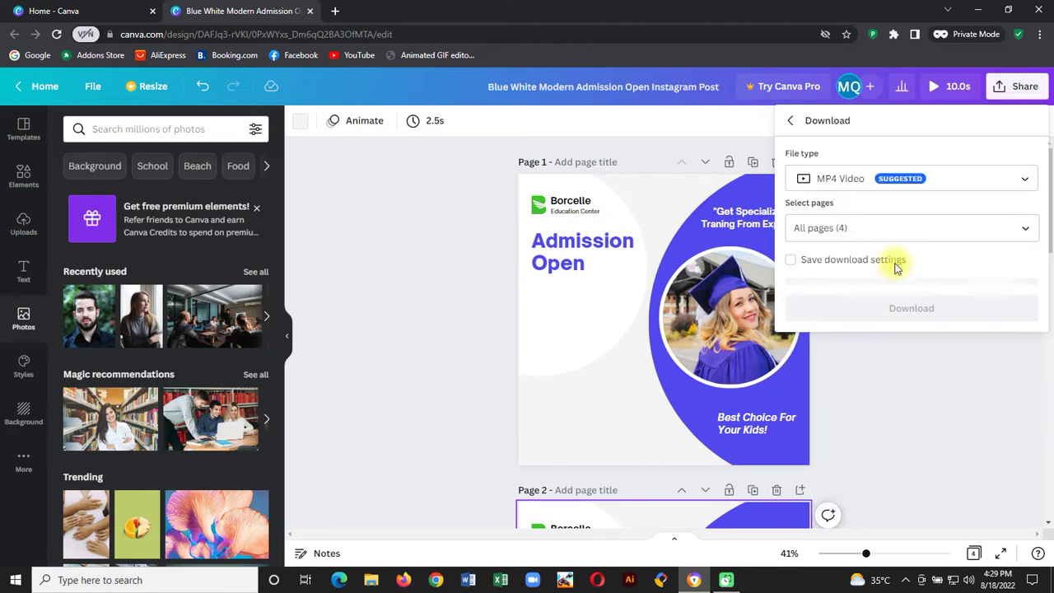
pyautogui.click(854, 181)
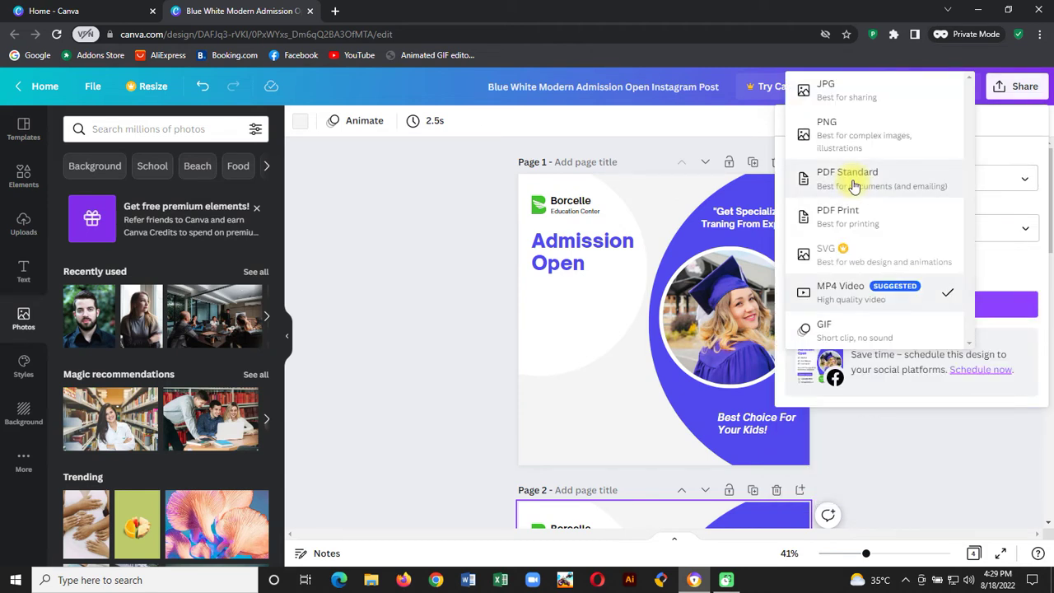
pyautogui.click(840, 332)
pyautogui.click(920, 303)
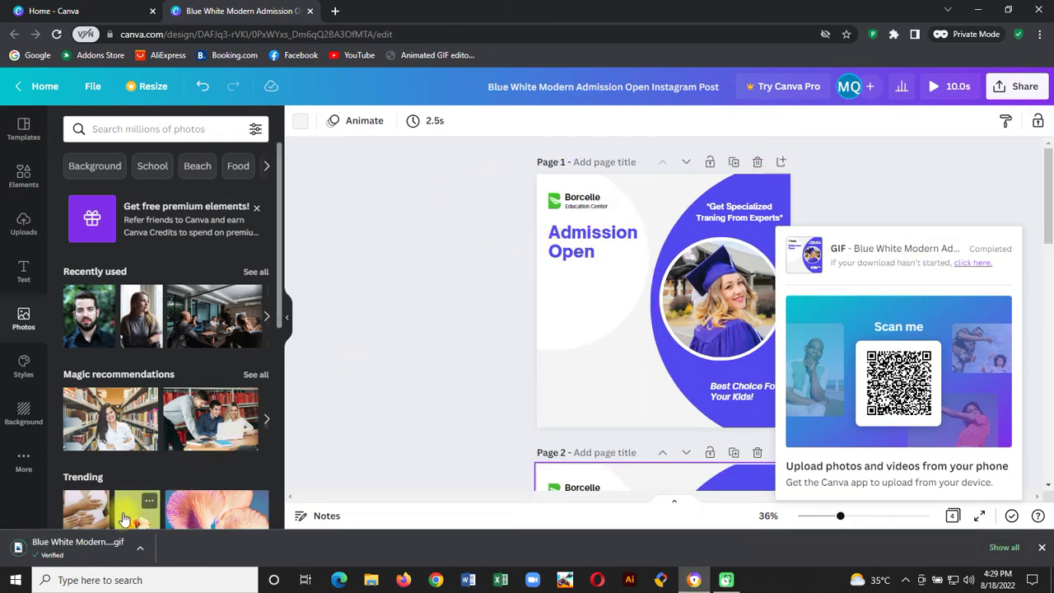
pyautogui.click(78, 547)
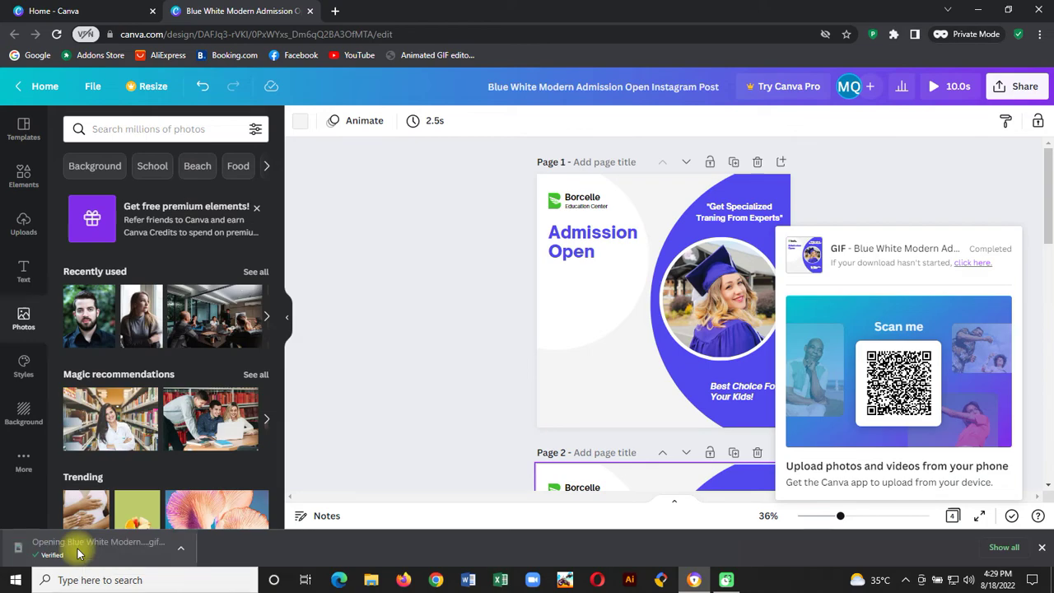